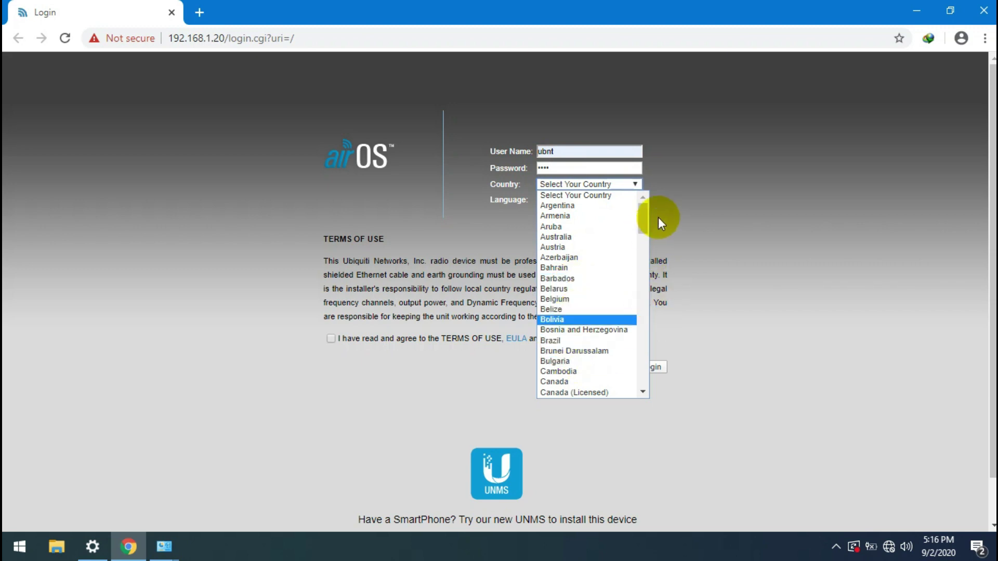
Step: Set the country to Indonesia, accept the terms and submit the login form
drag(643, 217, 641, 285)
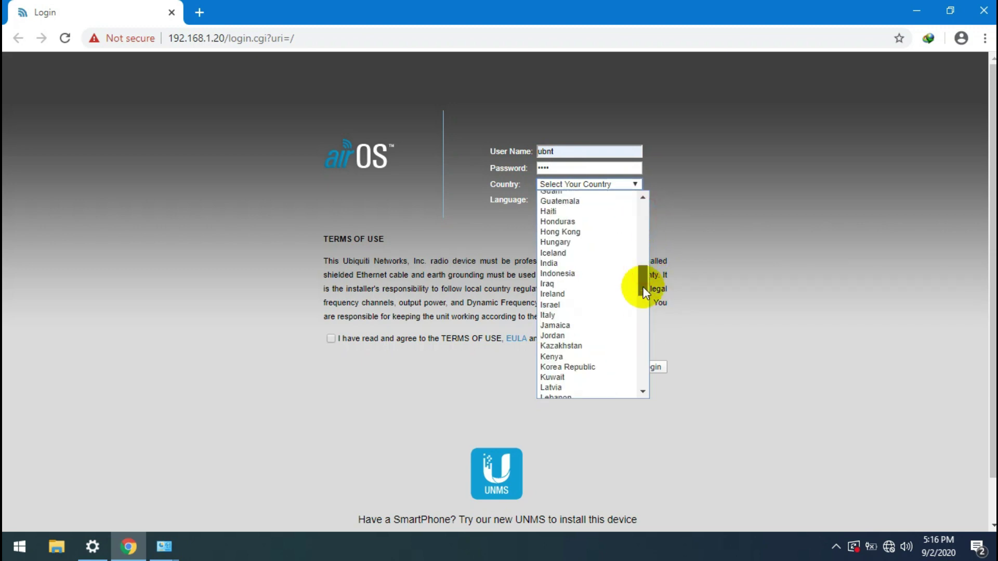
click(575, 273)
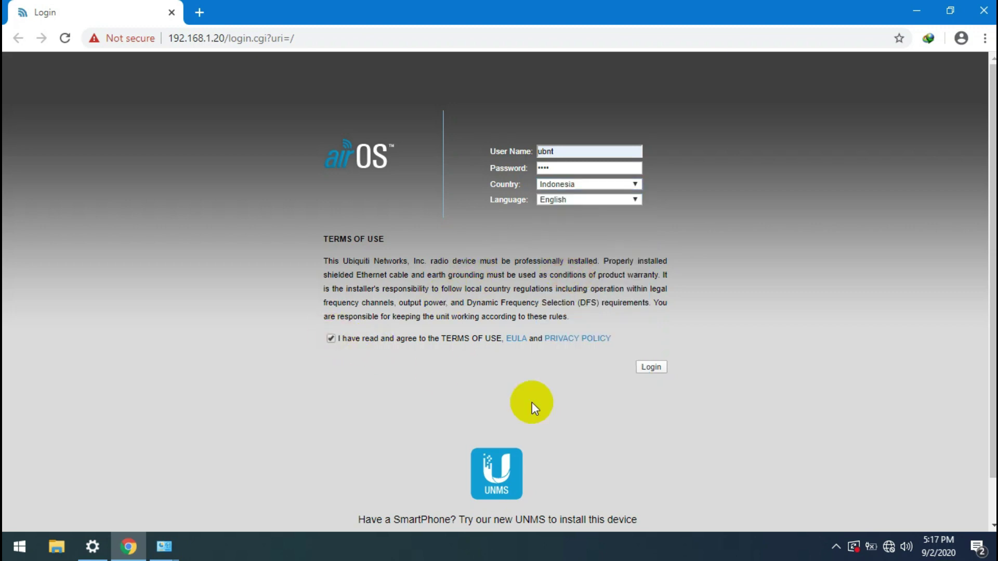
click(654, 371)
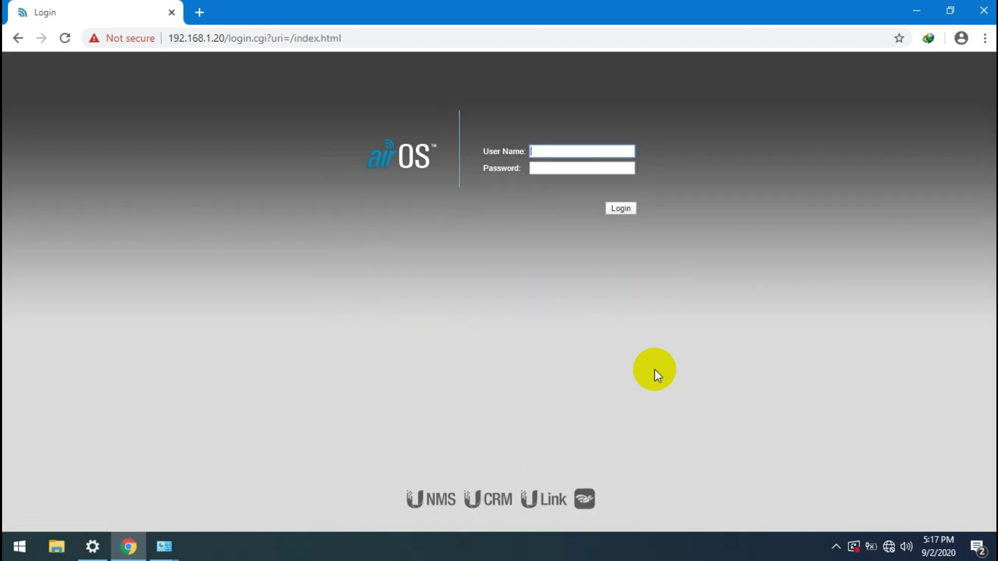
Step: Log in to airOS with the default user name and password
text(ubn)
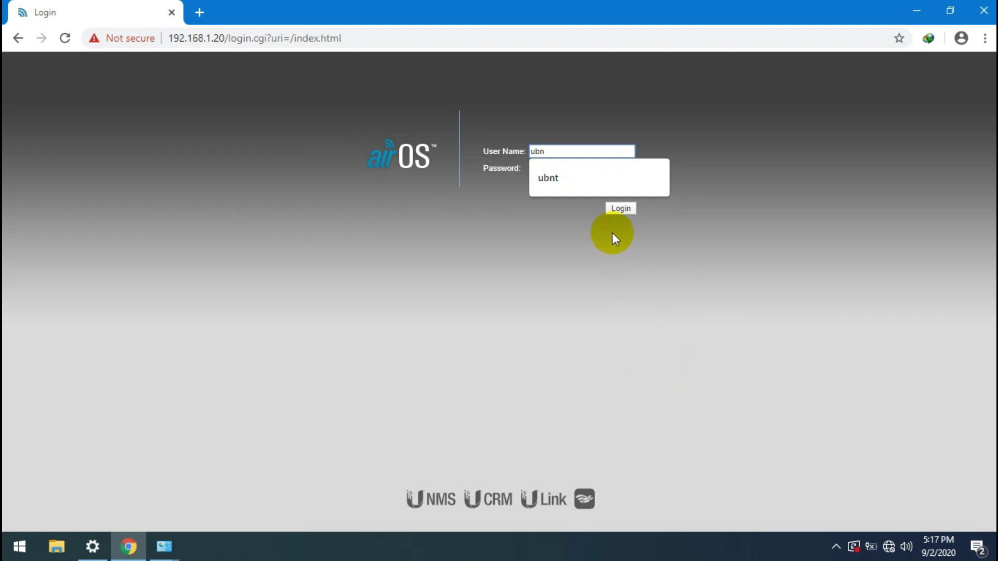
click(591, 182)
click(579, 171)
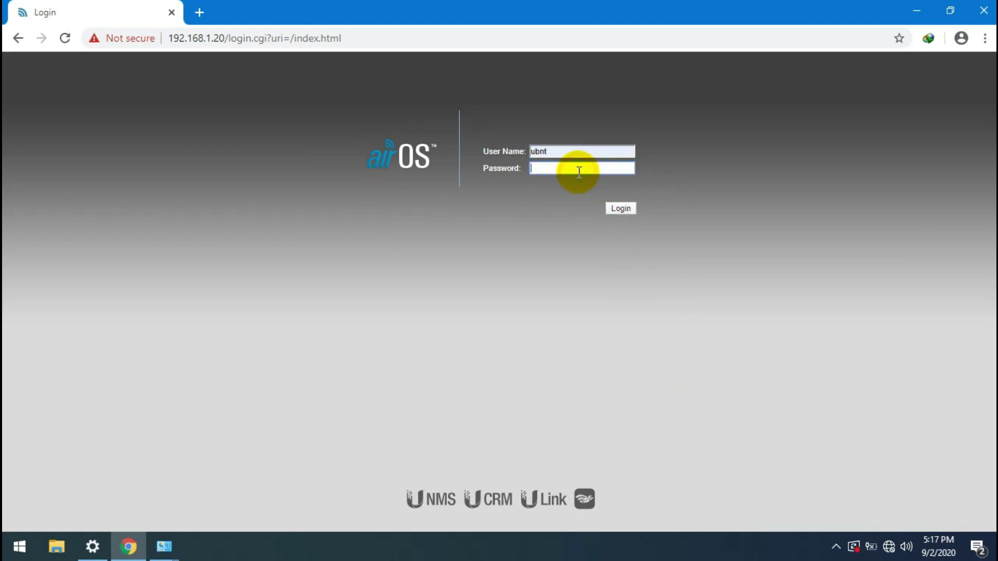
text(ubnt)
key(Return)
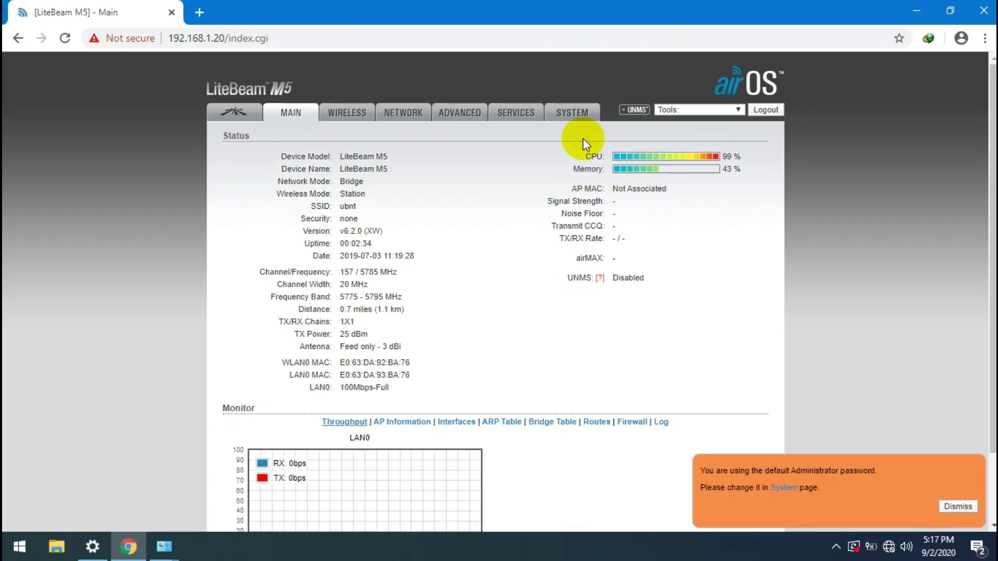
Step: On the System page, replace the LiteBeam M5 device name with a custom M5- name and save it
click(562, 108)
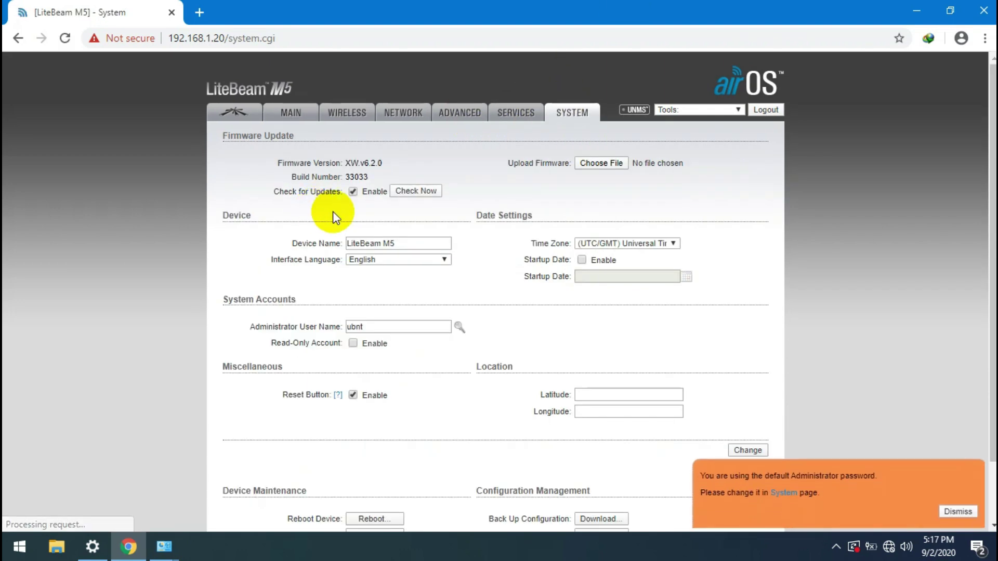
click(382, 244)
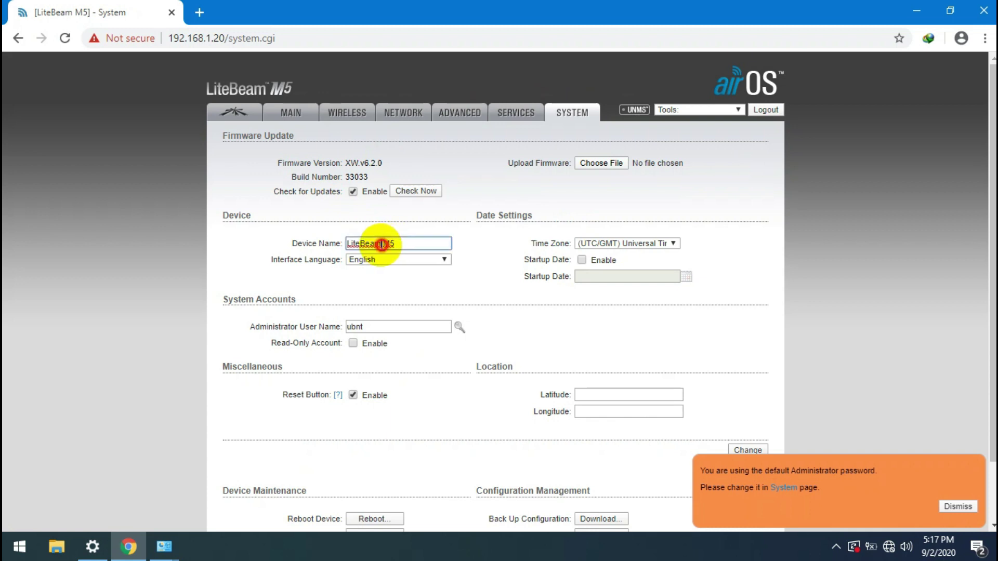
triple_click(382, 244)
text(M5)
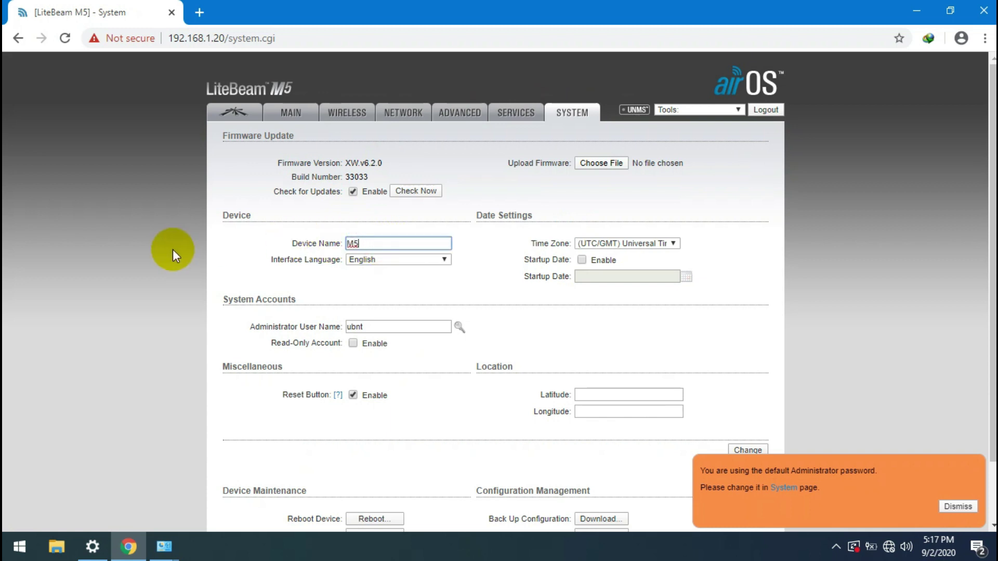
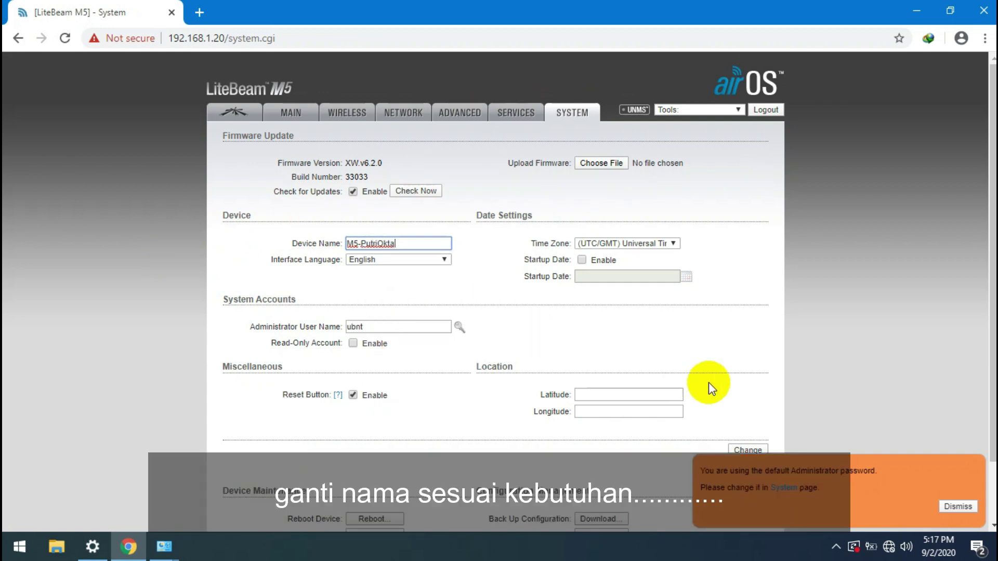
scroll(993, 473, down, 3)
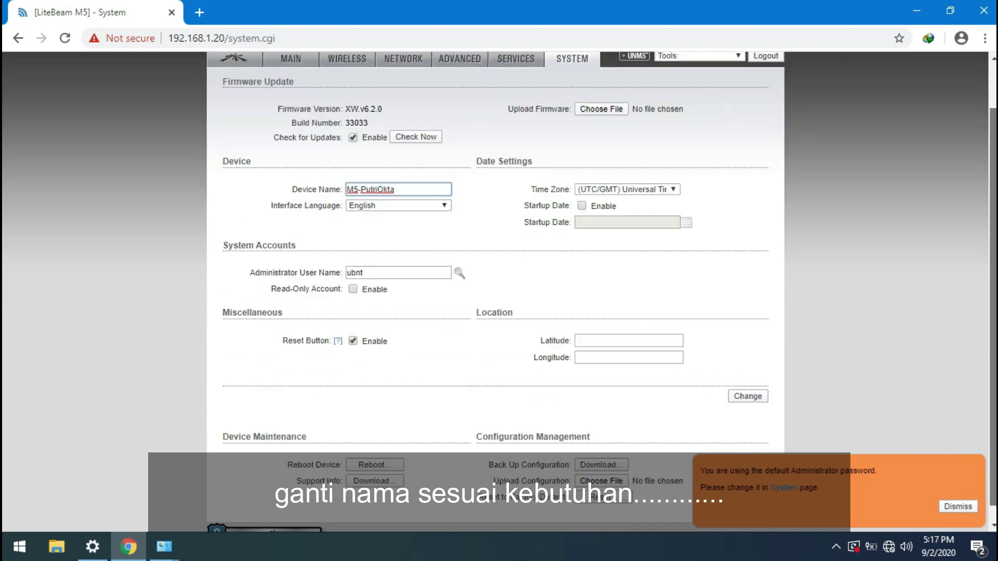
click(950, 504)
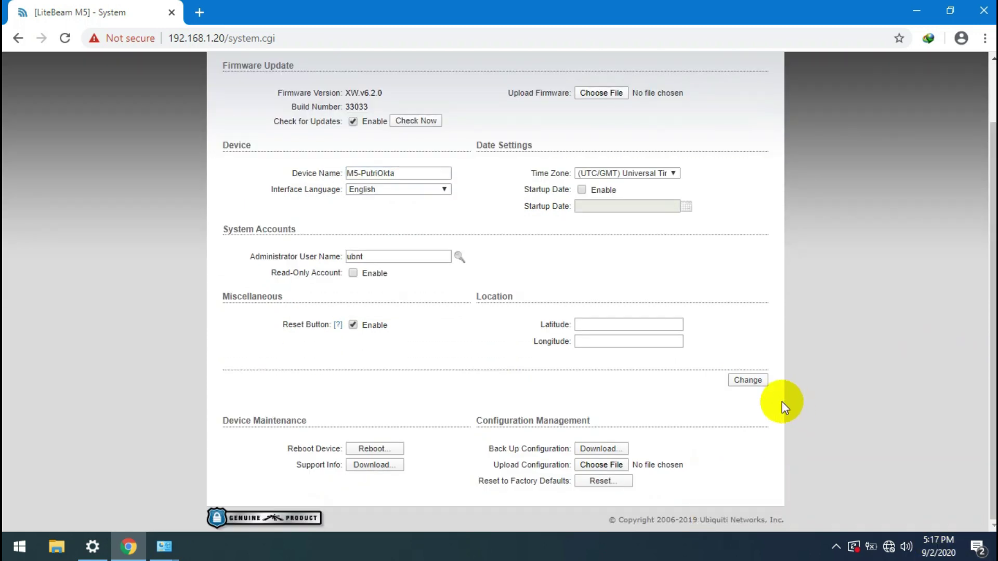
click(744, 380)
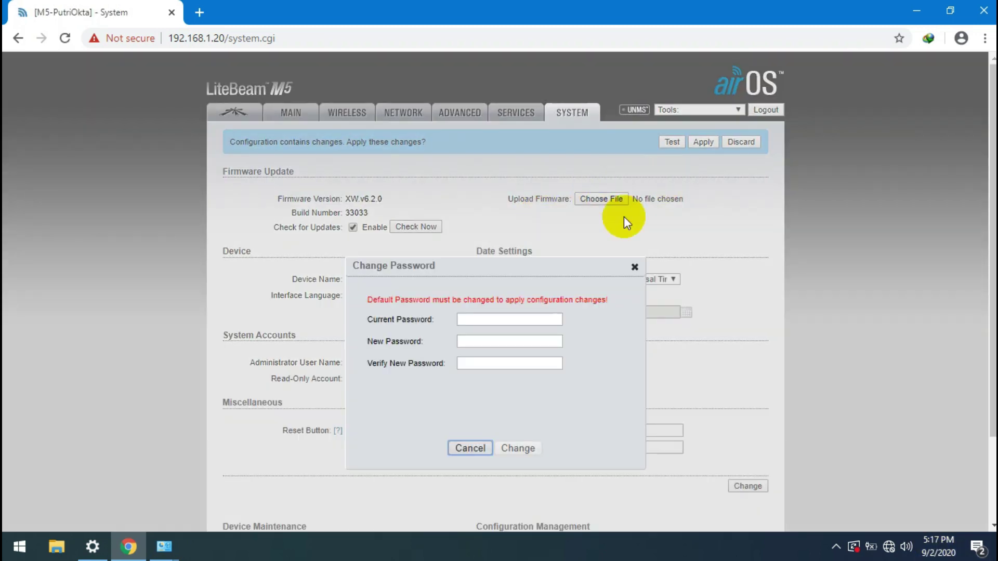
Step: Replace the default admin password with a new one and apply the pending changes
click(500, 320)
text(ubnt)
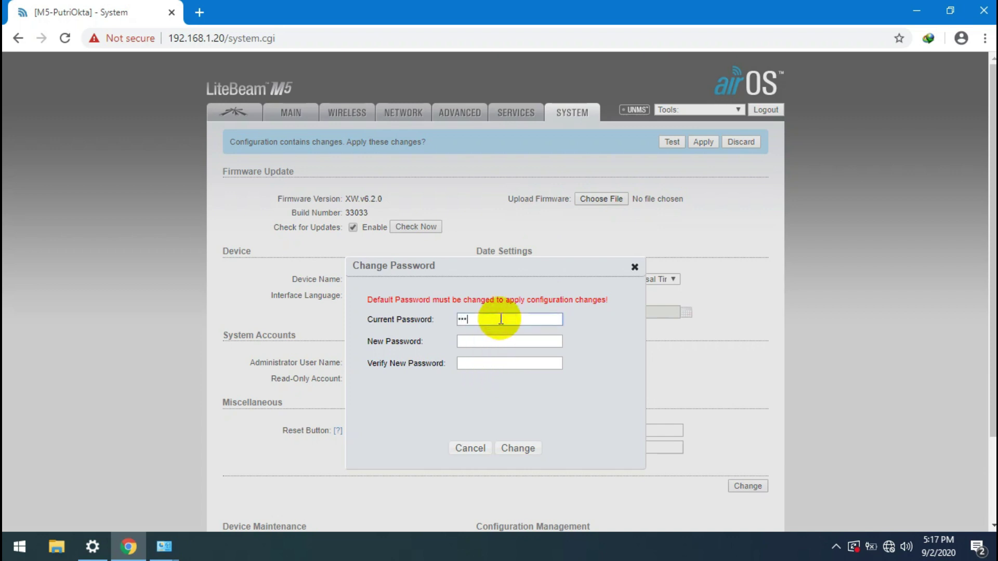
key(Tab)
text(1)
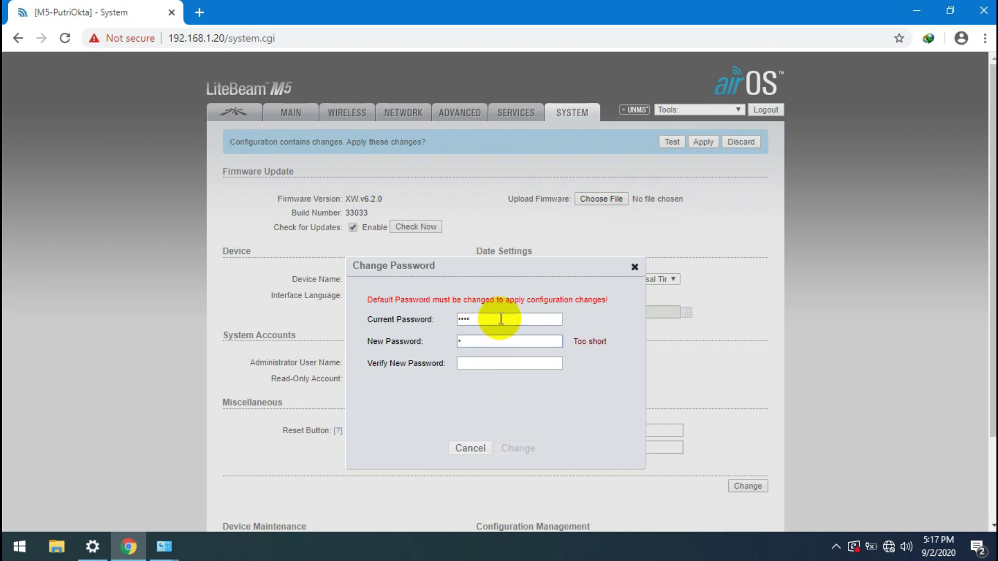
text(23)
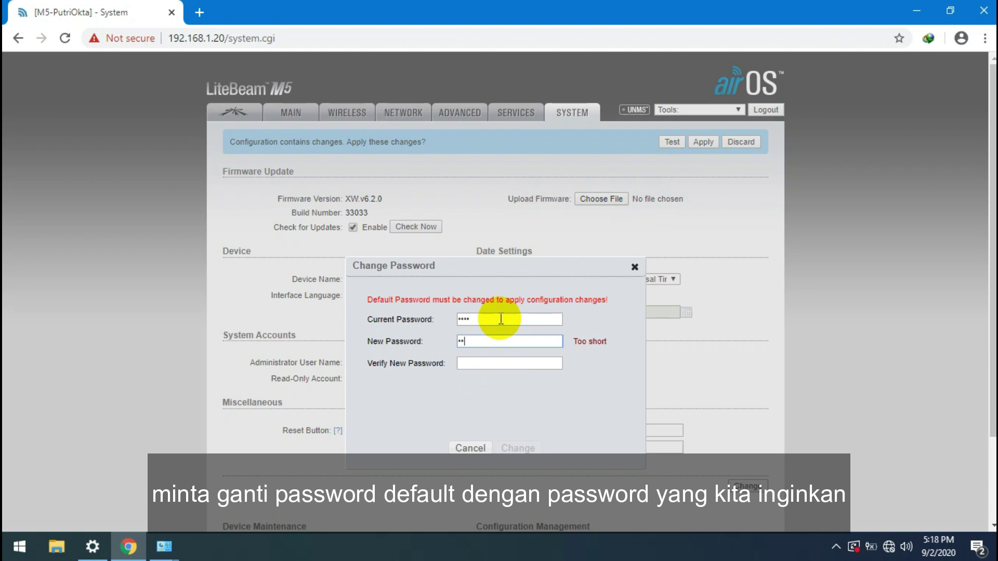
text(45678910)
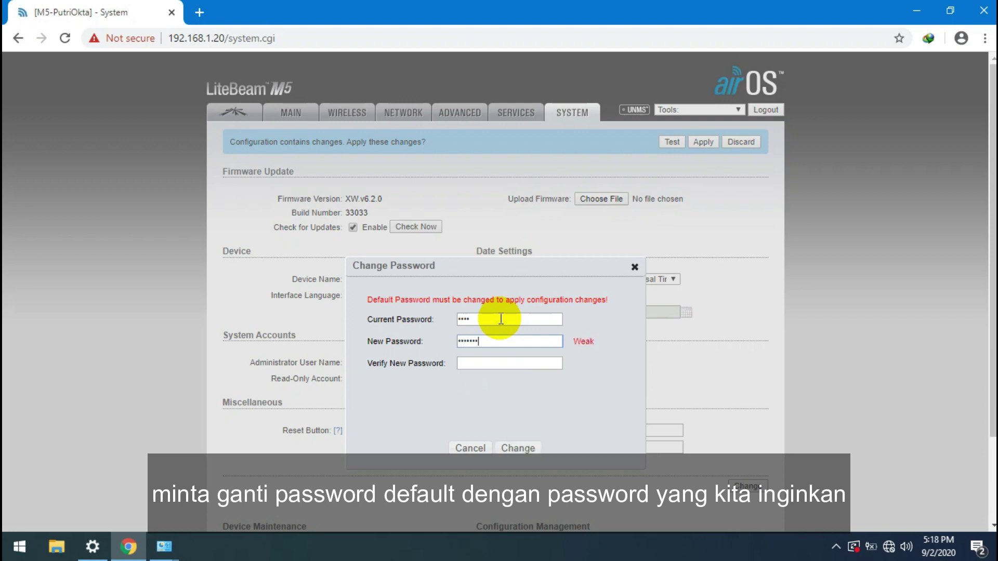
key(Tab)
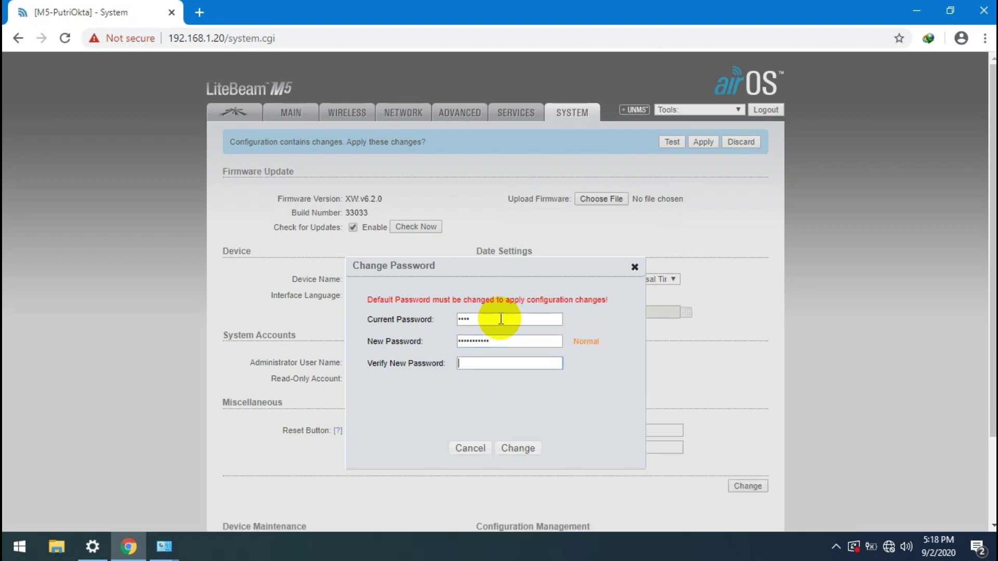
text(12345678910)
click(519, 448)
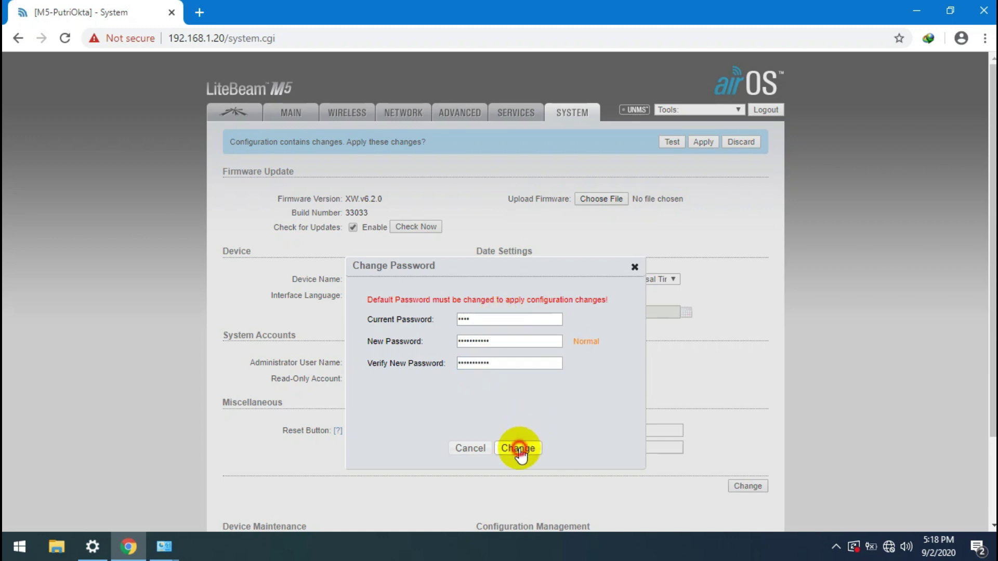
click(702, 143)
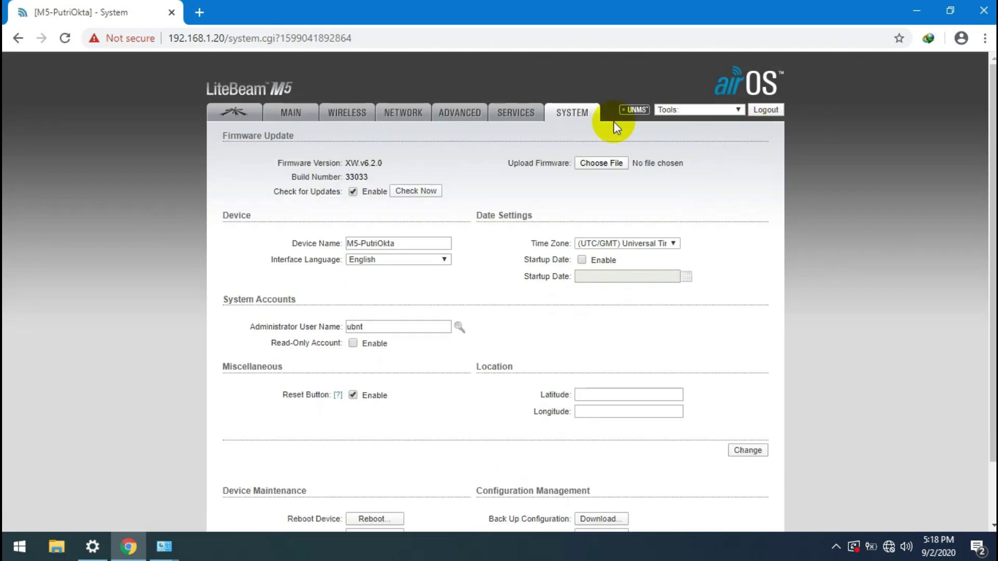
Step: Open the Wireless page, reloading Chrome until the LiteBeam reconnects and shows Station mode
click(390, 111)
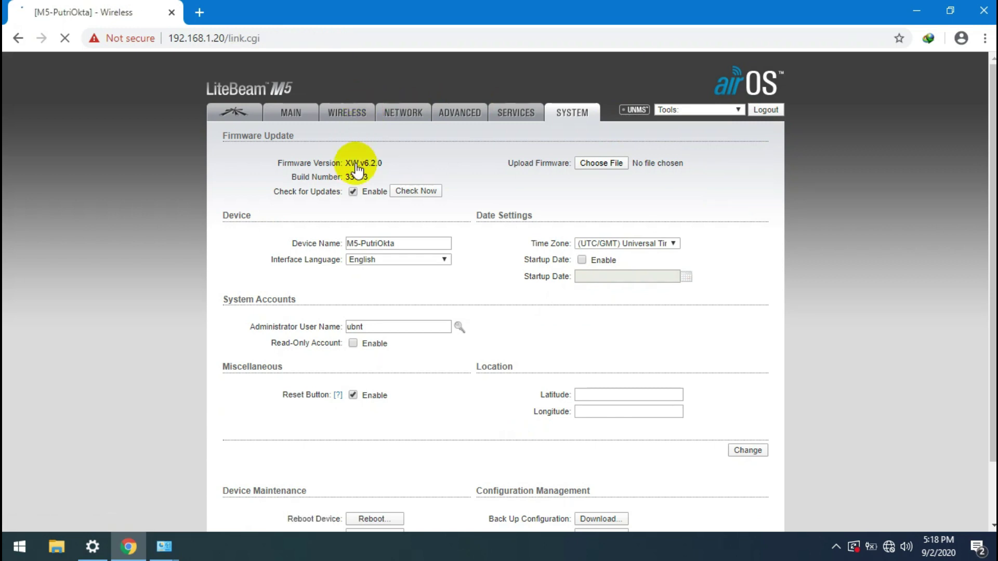
click(345, 113)
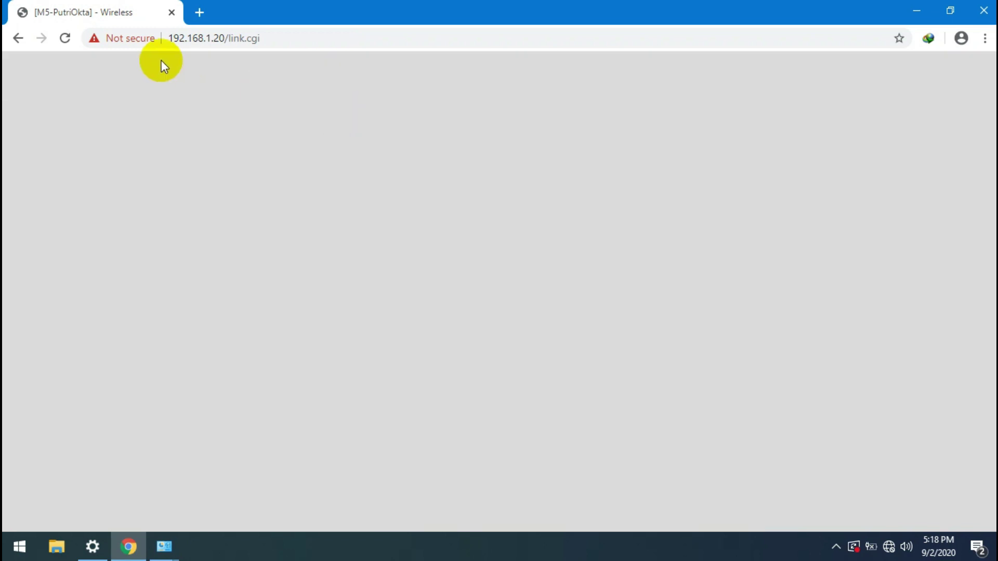
click(64, 39)
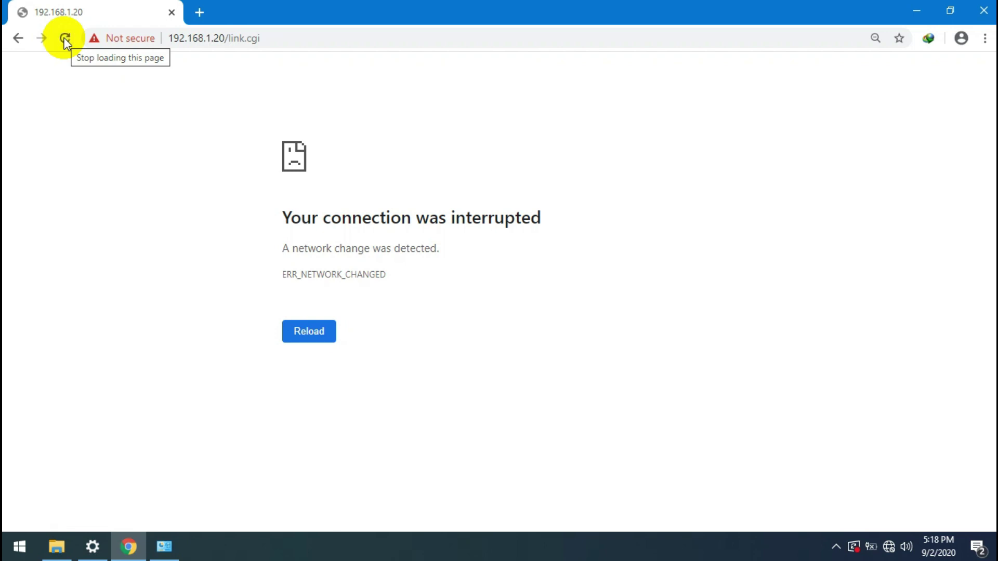
click(65, 38)
click(65, 39)
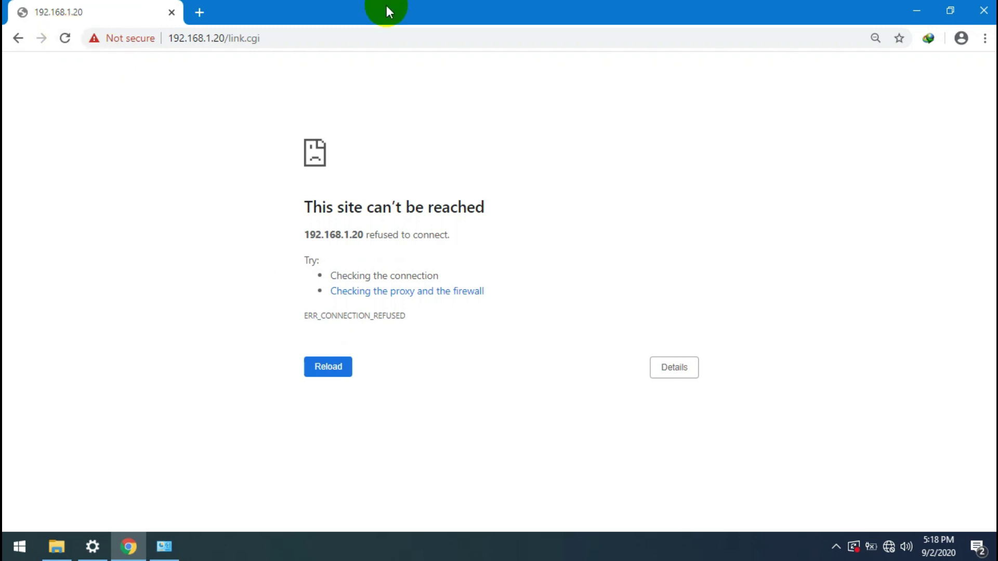
click(348, 34)
key(Return)
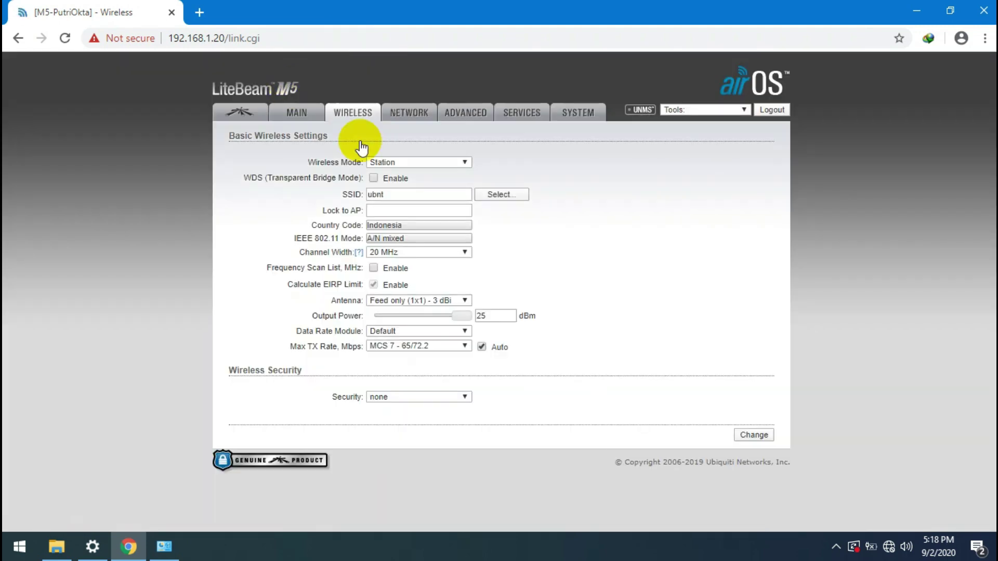
Step: Enable WDS and lock the station to LiteAP-SMKHS-01 from the site survey
click(373, 178)
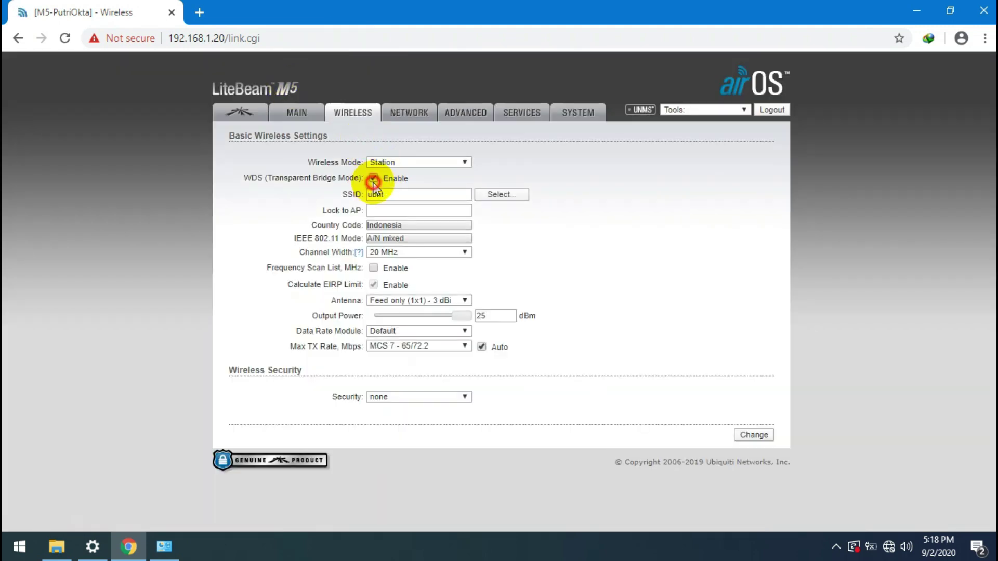
click(522, 195)
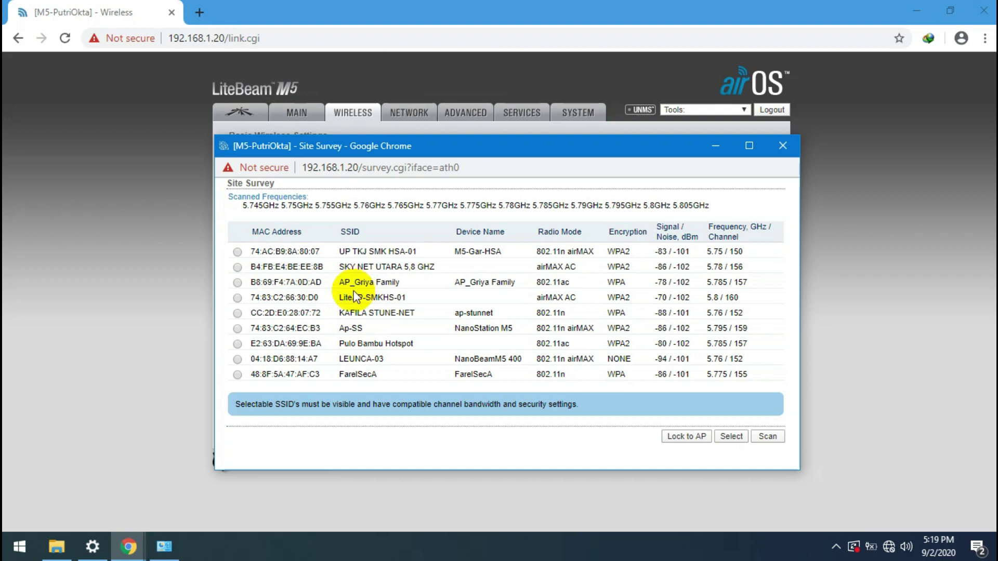
click(237, 297)
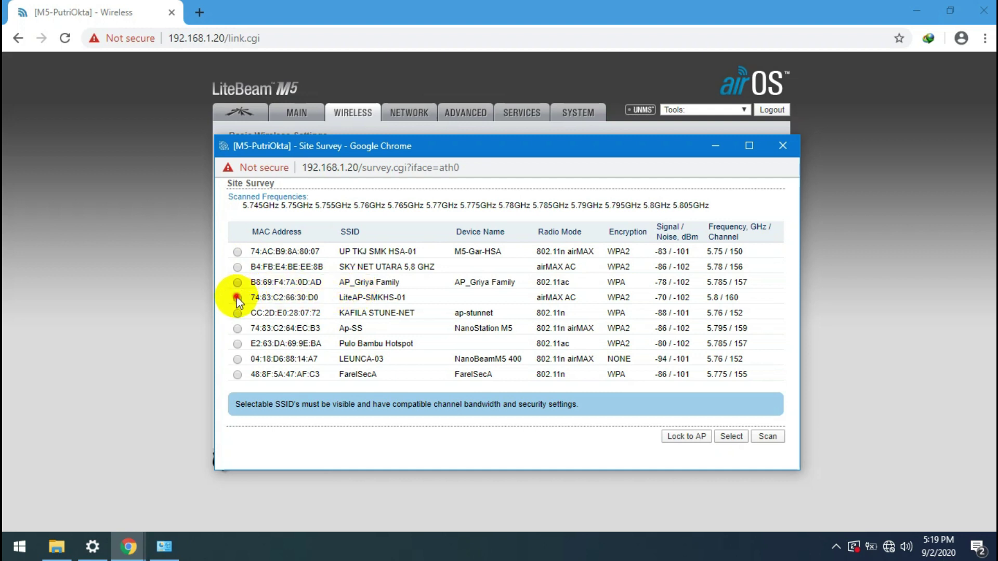
click(698, 441)
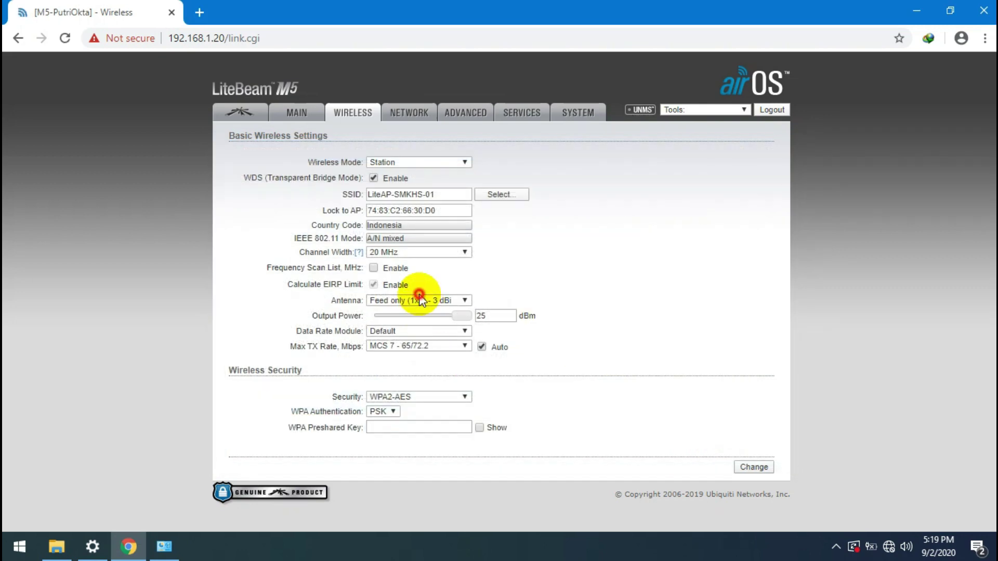
Step: Enter the WPA preshared key, then save and apply the wireless settings
click(419, 299)
click(419, 299)
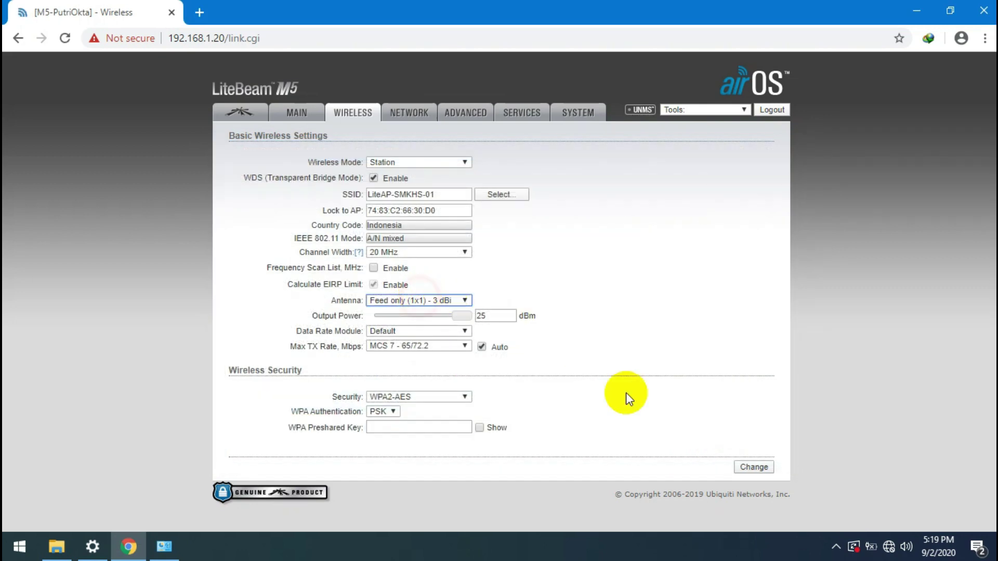
click(453, 428)
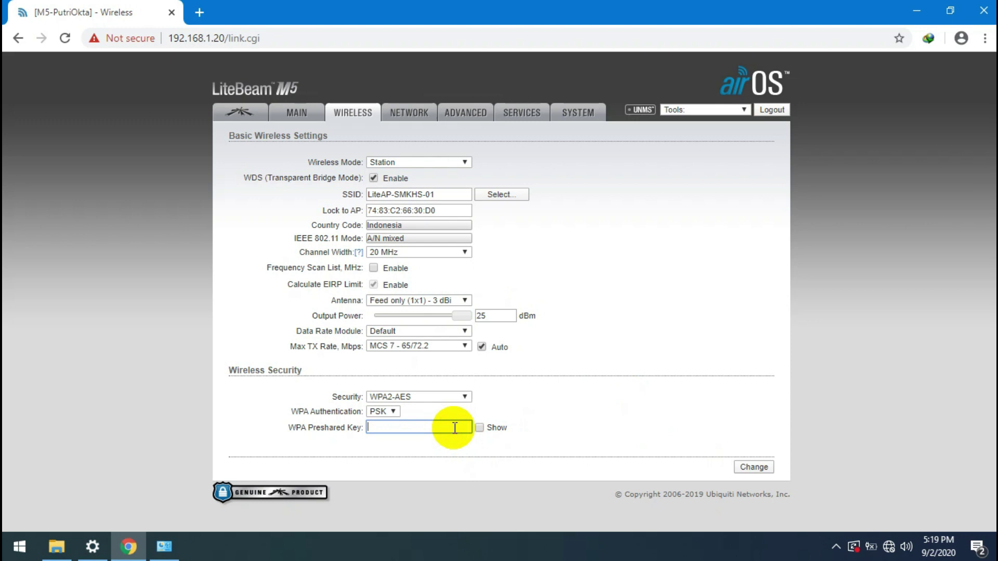
text(12345678901)
click(744, 465)
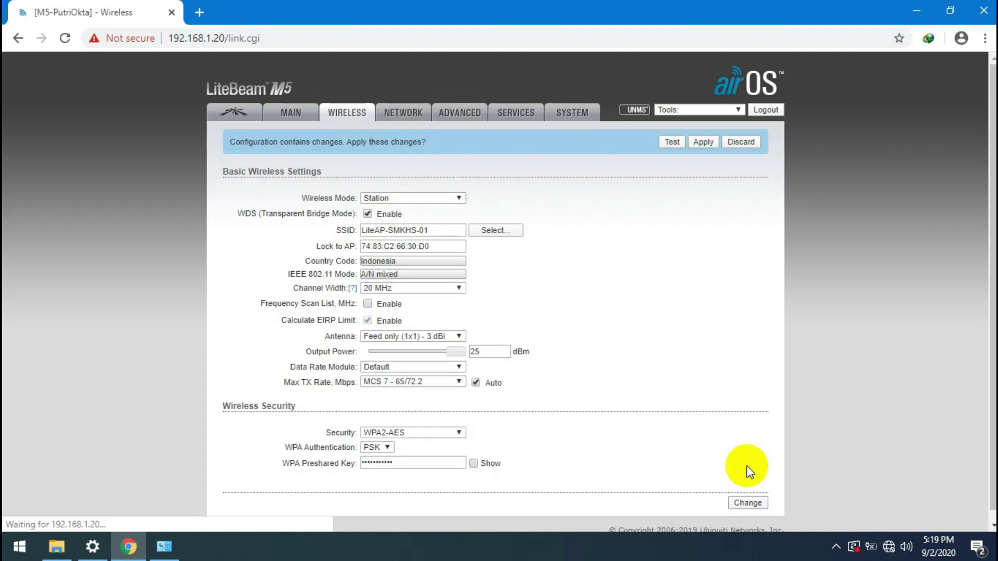
click(708, 140)
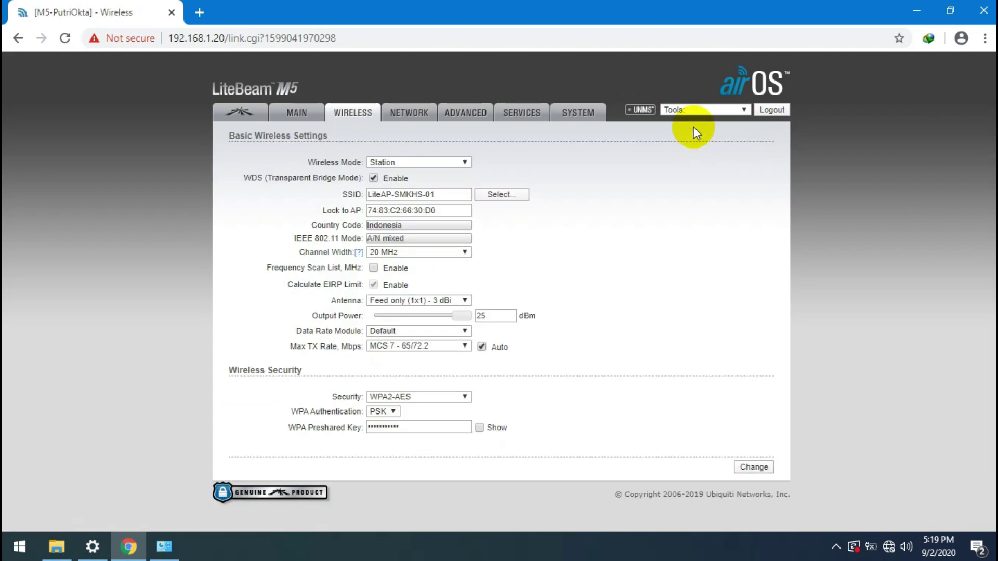
Step: Check the Main status page for the Station WDS link to LiteAP-SMKHS-01 at about -61 dBm
click(308, 114)
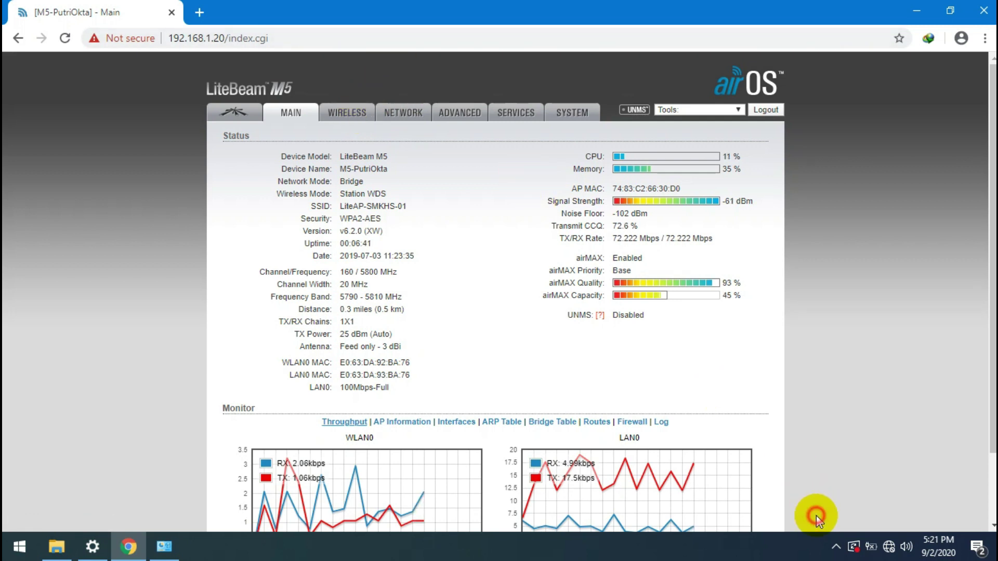
click(163, 550)
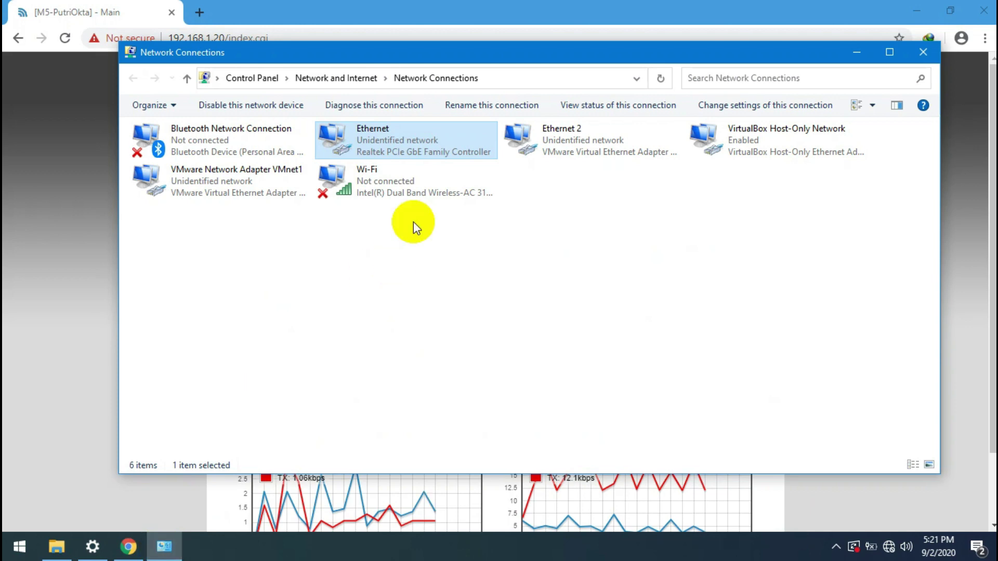
double_click(456, 139)
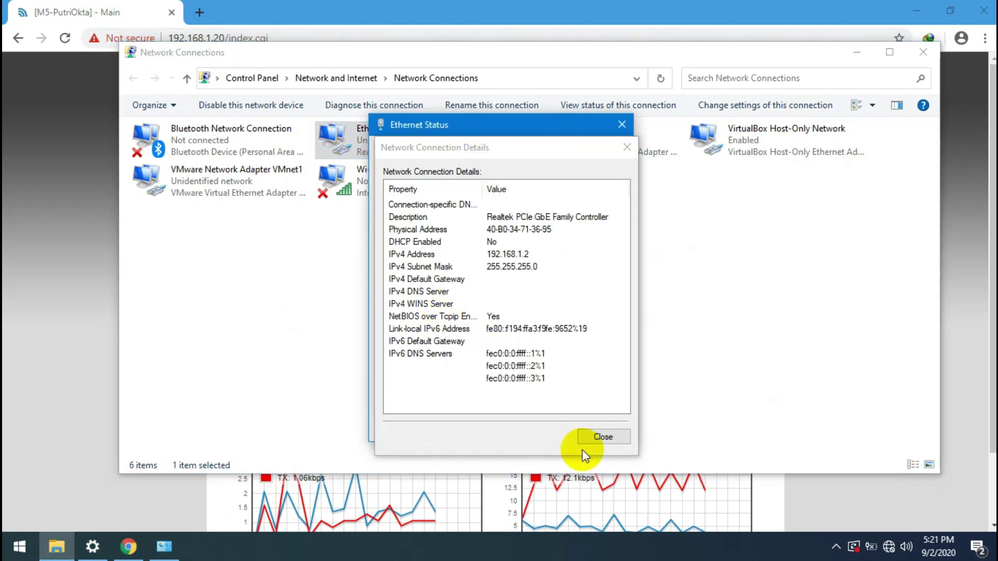
click(596, 438)
click(597, 438)
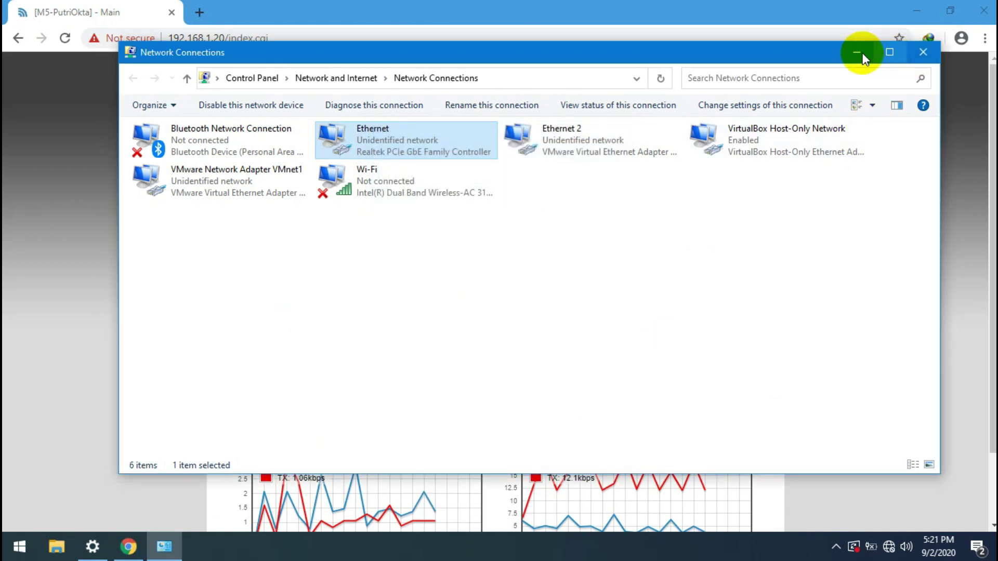
click(858, 52)
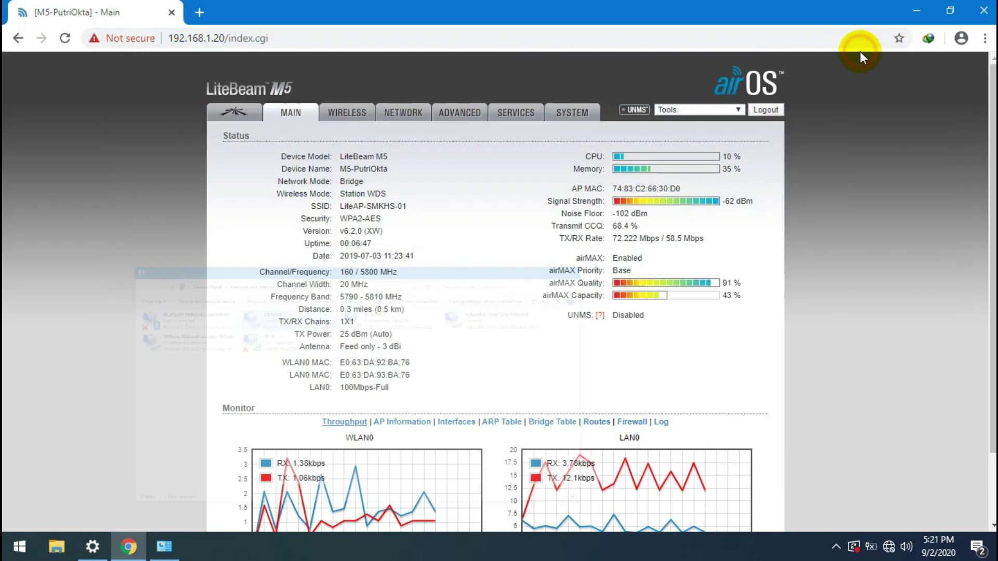
Step: Change the management IP address to 192.168.105.20 on the Network page
click(345, 116)
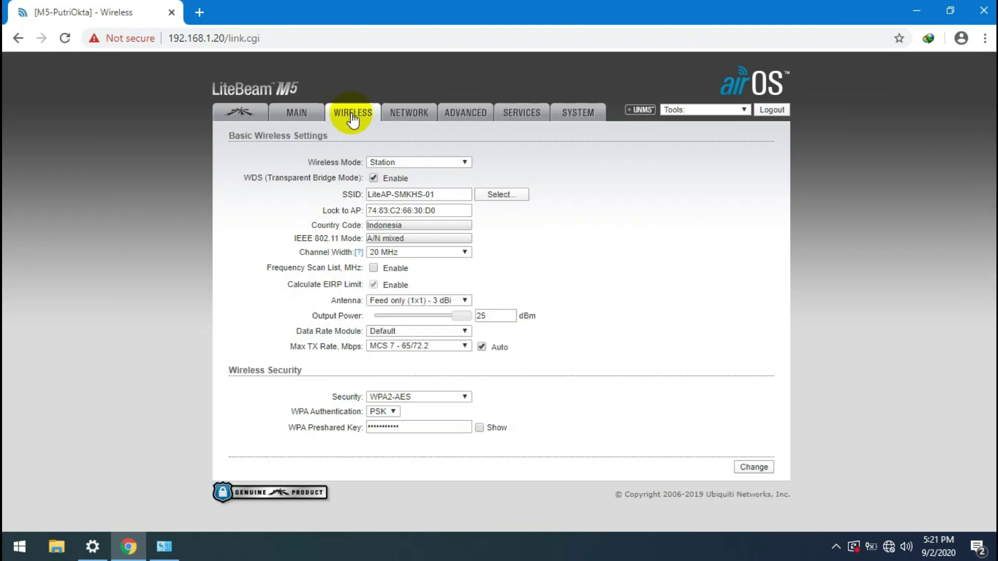
click(393, 119)
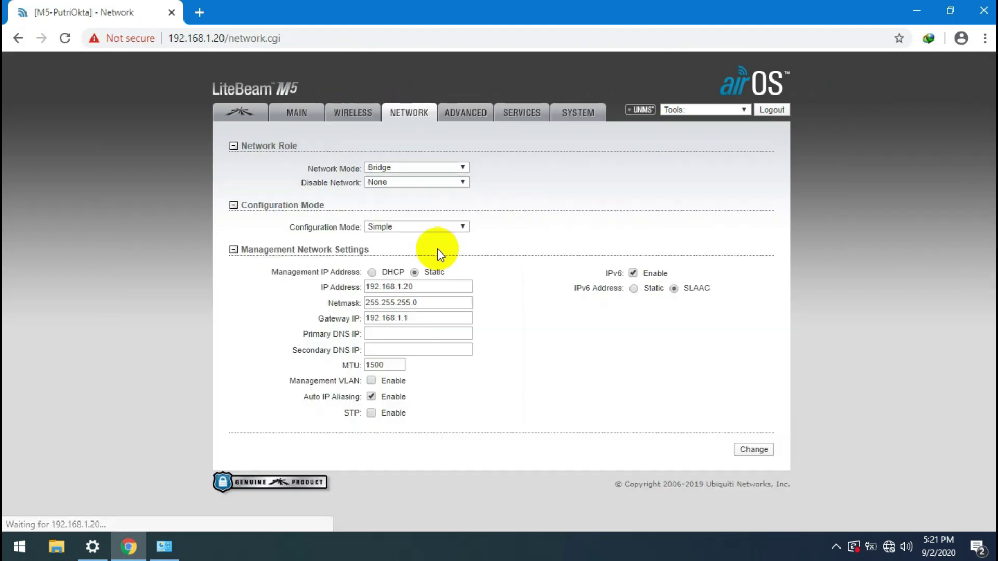
click(403, 287)
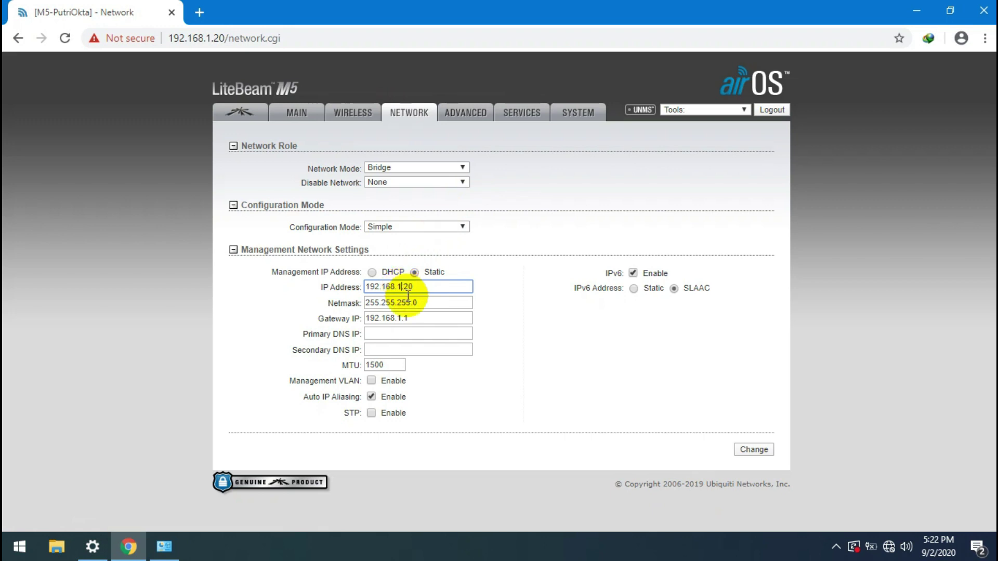
text(05)
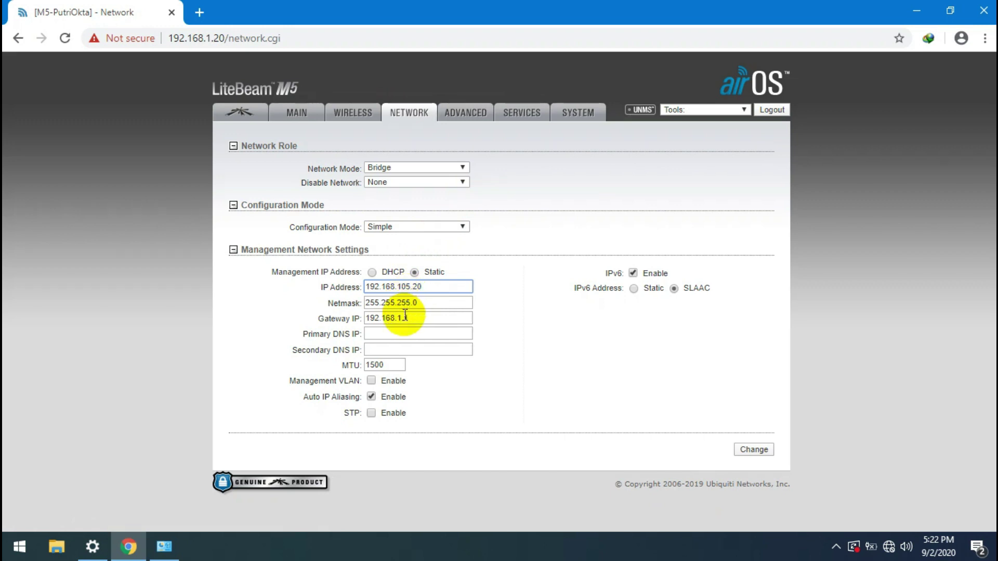
click(400, 319)
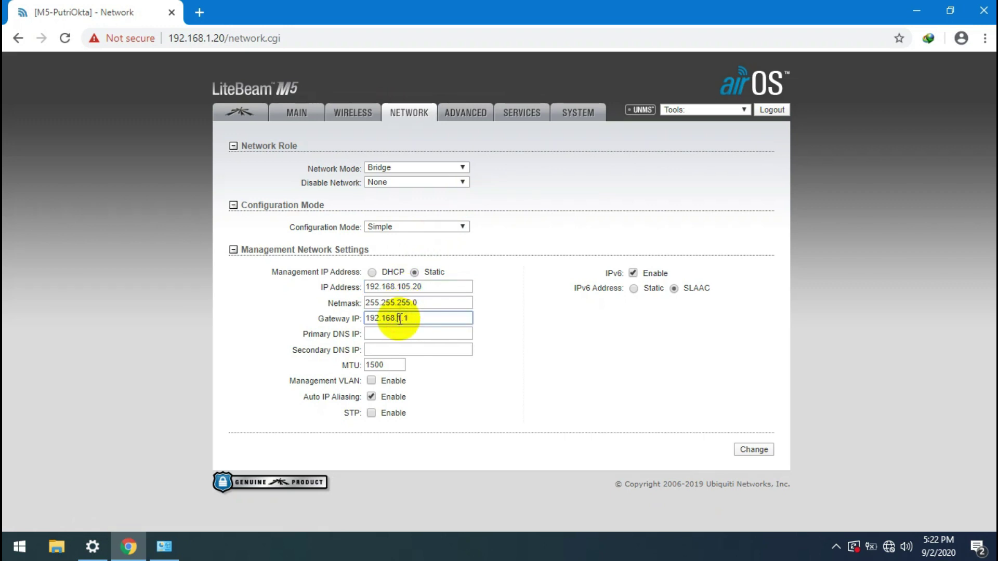
click(411, 287)
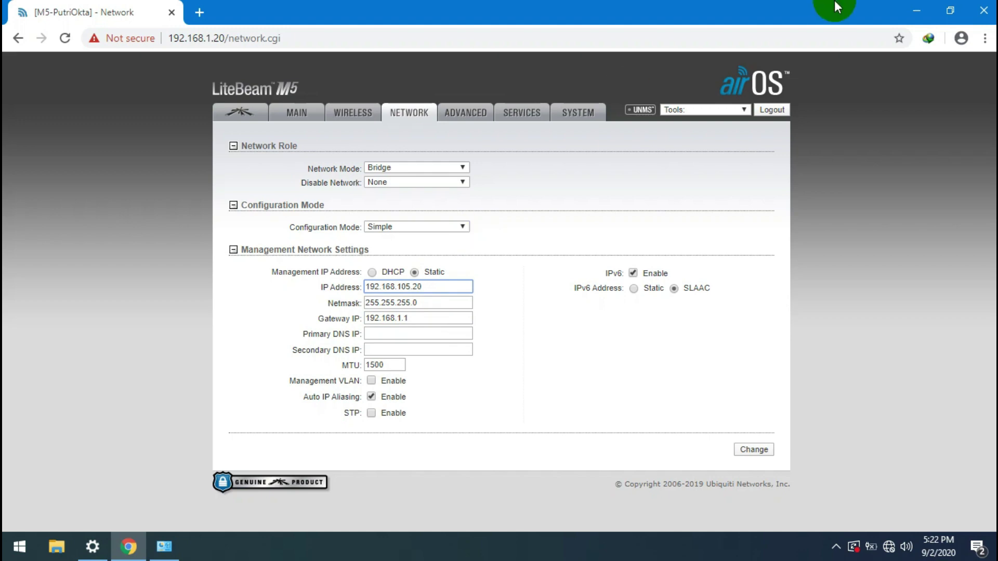
Step: Minimize Chrome and the Settings window, then launch WinBox from the desktop
click(923, 11)
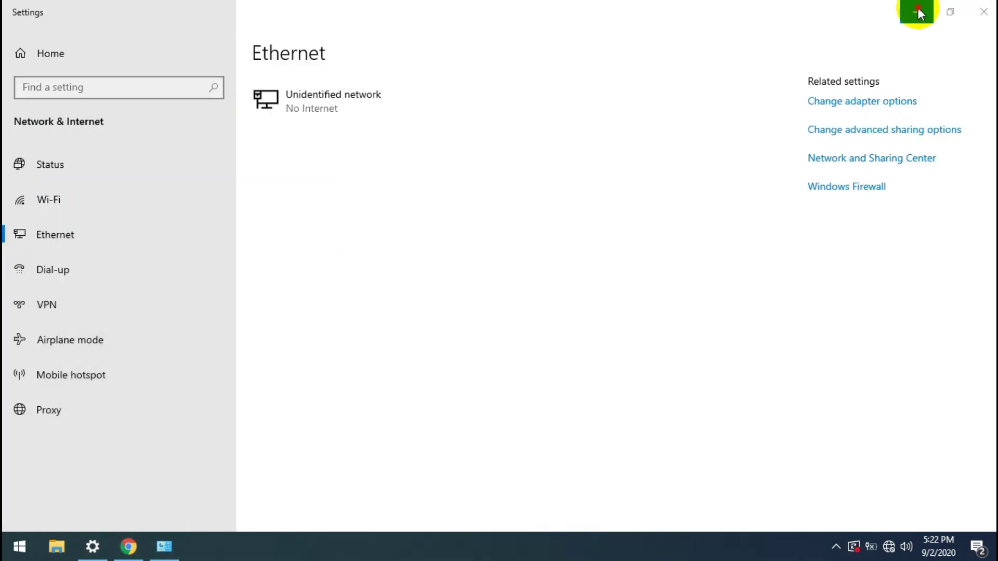
click(918, 10)
click(152, 210)
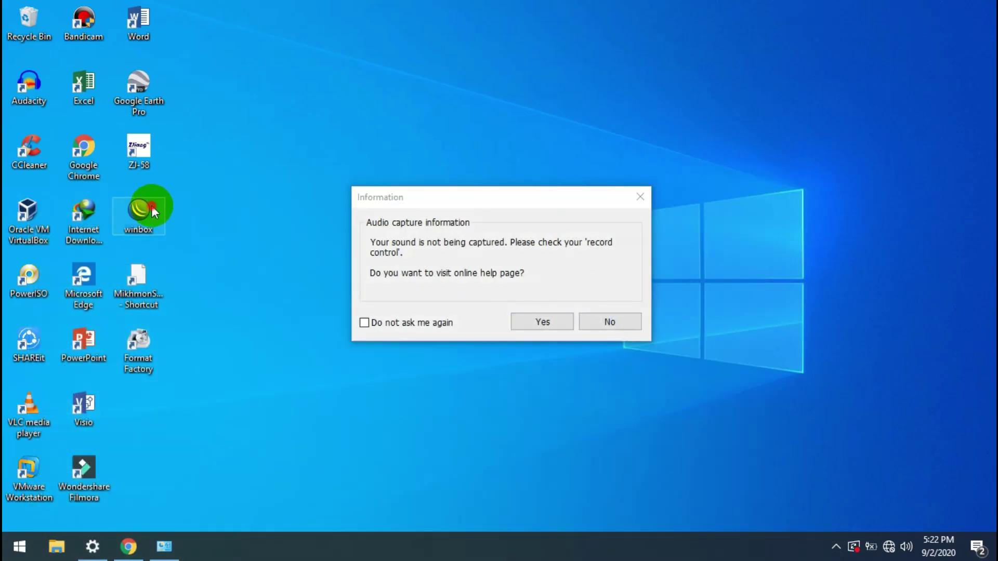
double_click(152, 208)
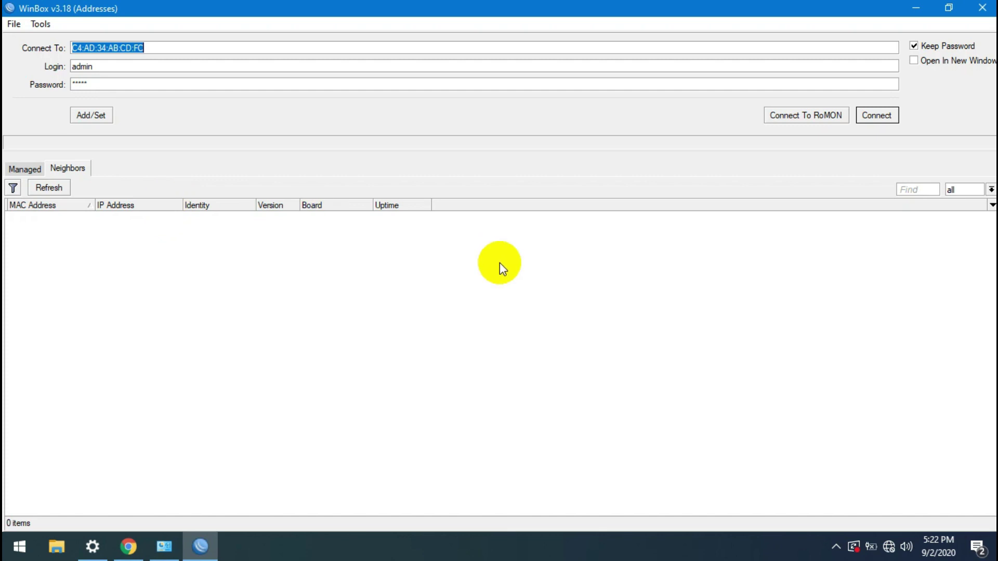
Step: Connect WinBox to the neighbouring router UpTKJ from the Neighbors list
click(25, 165)
click(66, 170)
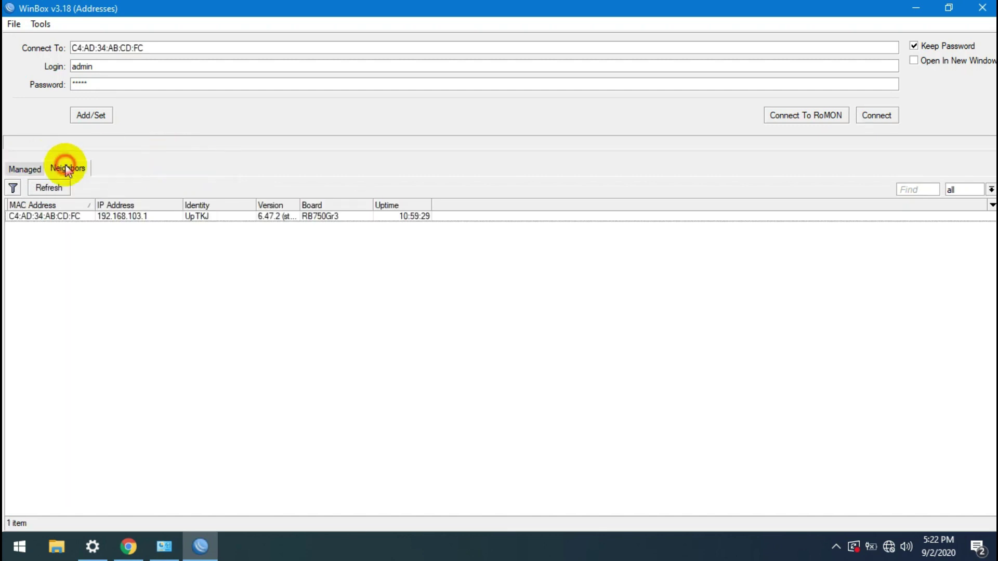
click(68, 217)
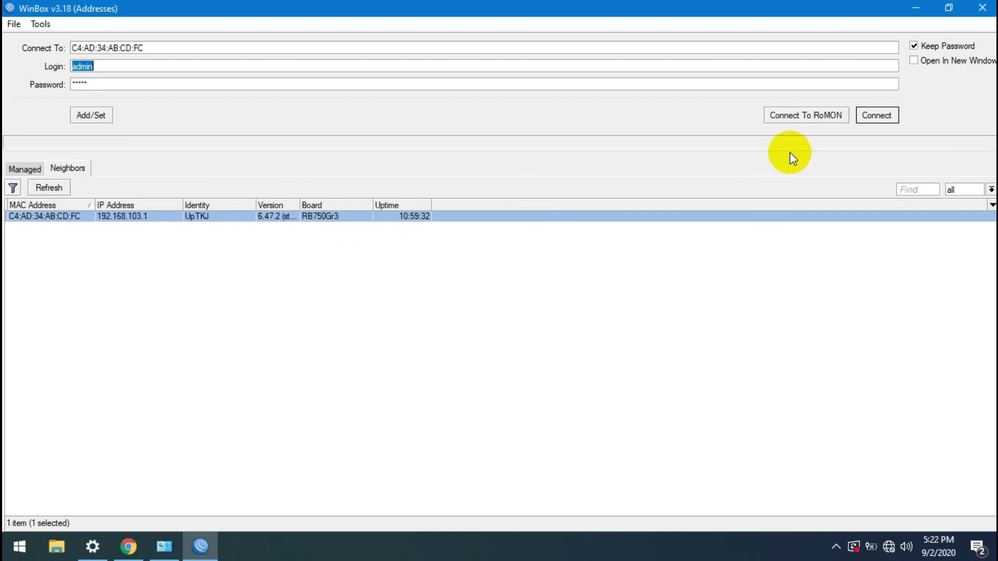
click(878, 116)
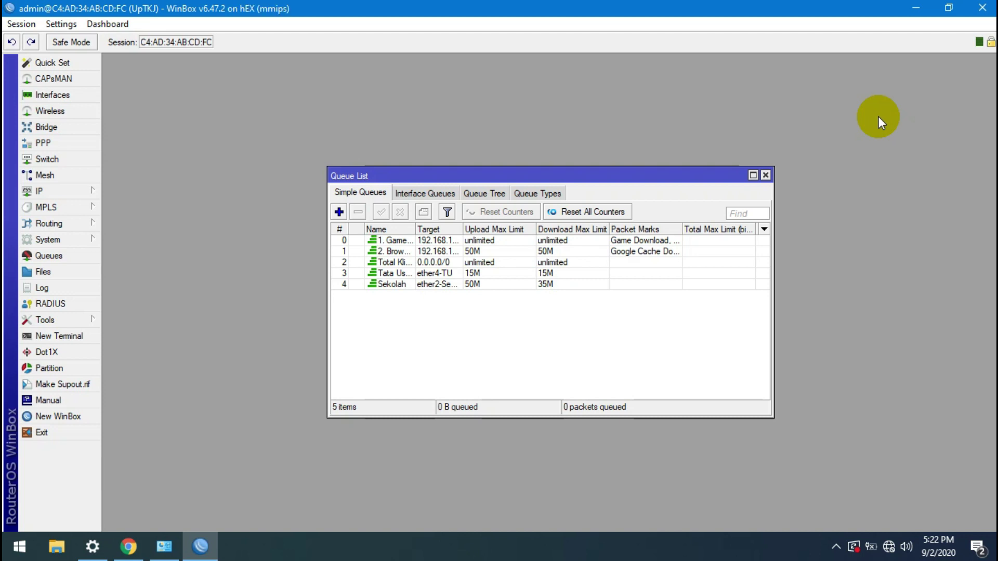
Step: Maximize the Queue List, sort it by number and widen the Name column
click(753, 176)
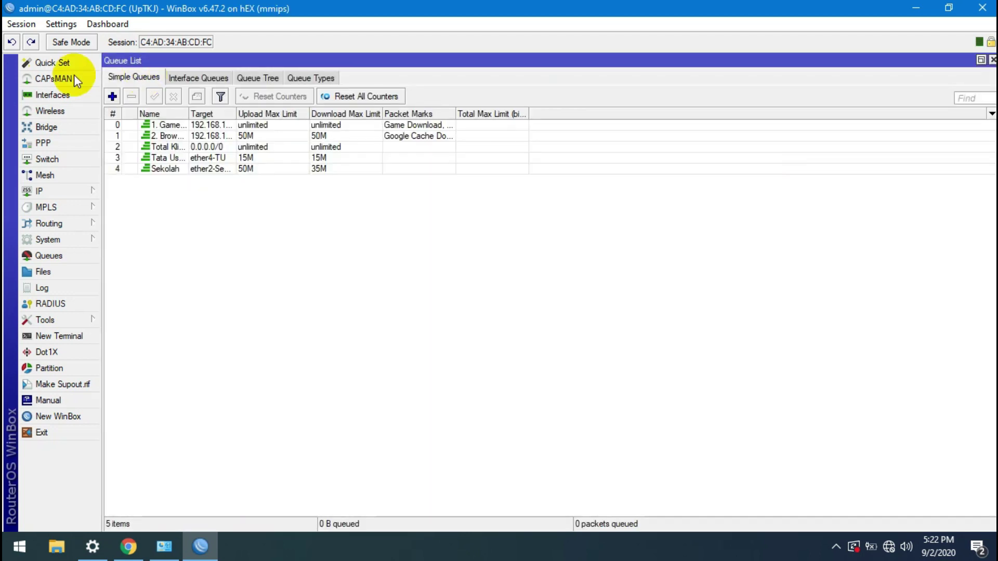
click(113, 116)
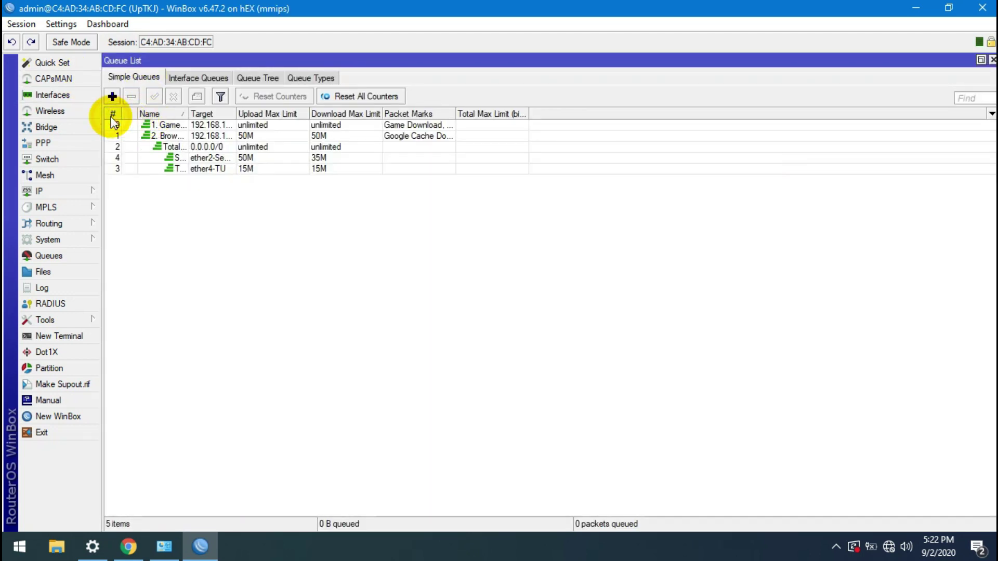
drag(186, 118, 246, 112)
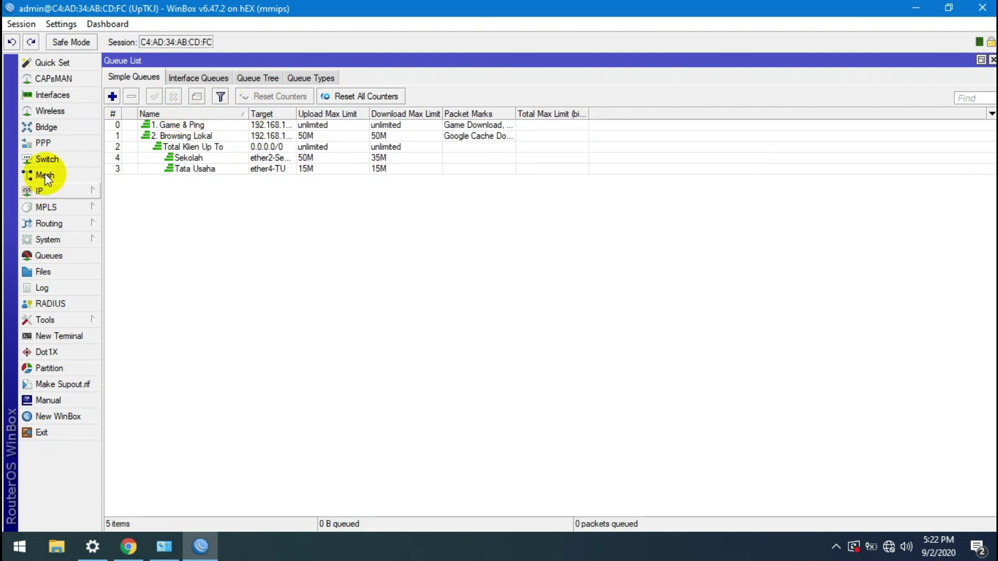
click(64, 110)
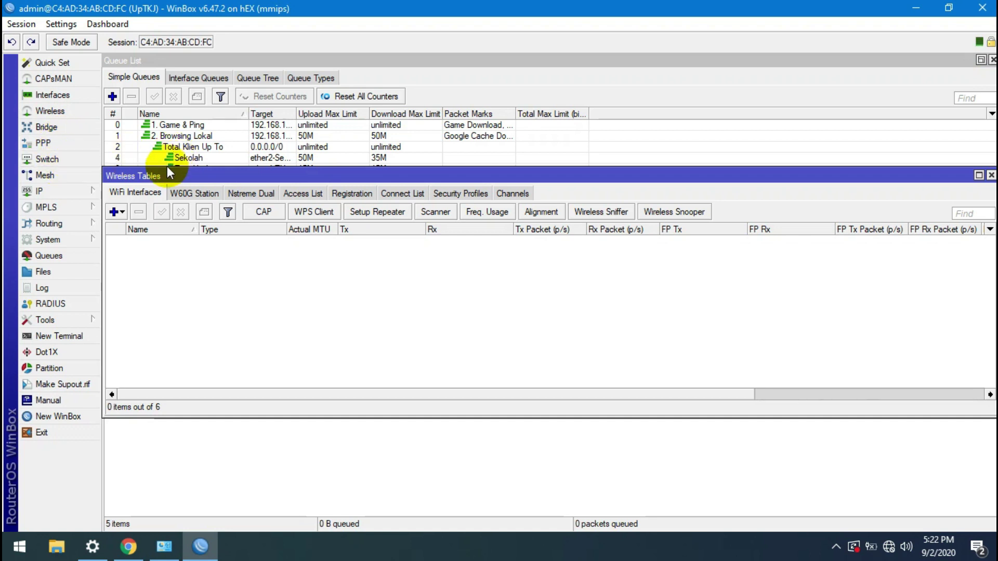
drag(169, 178, 171, 205)
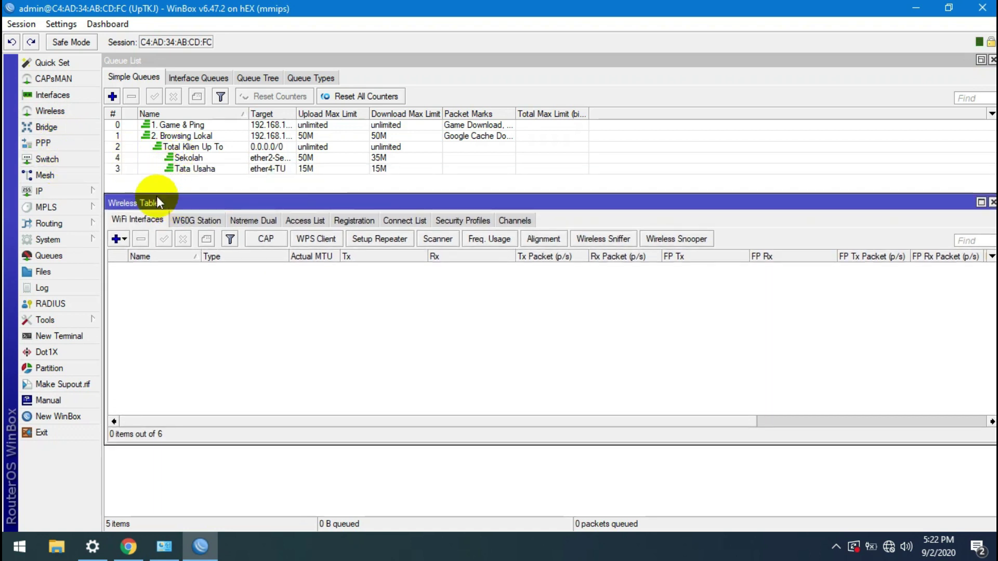
Step: Filter the Interface List to VLANs and inspect vlan1-fuji's settings
click(63, 192)
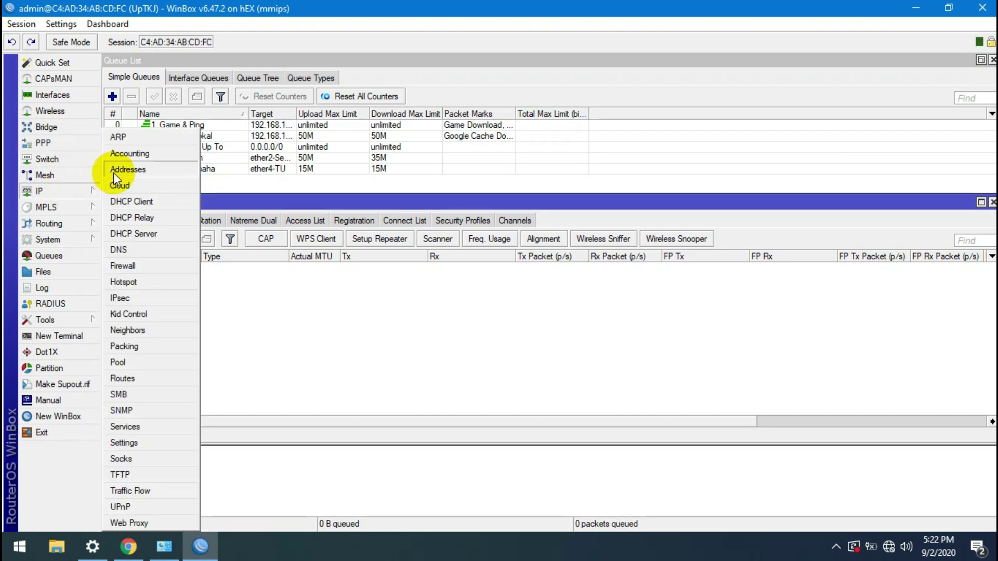
click(77, 95)
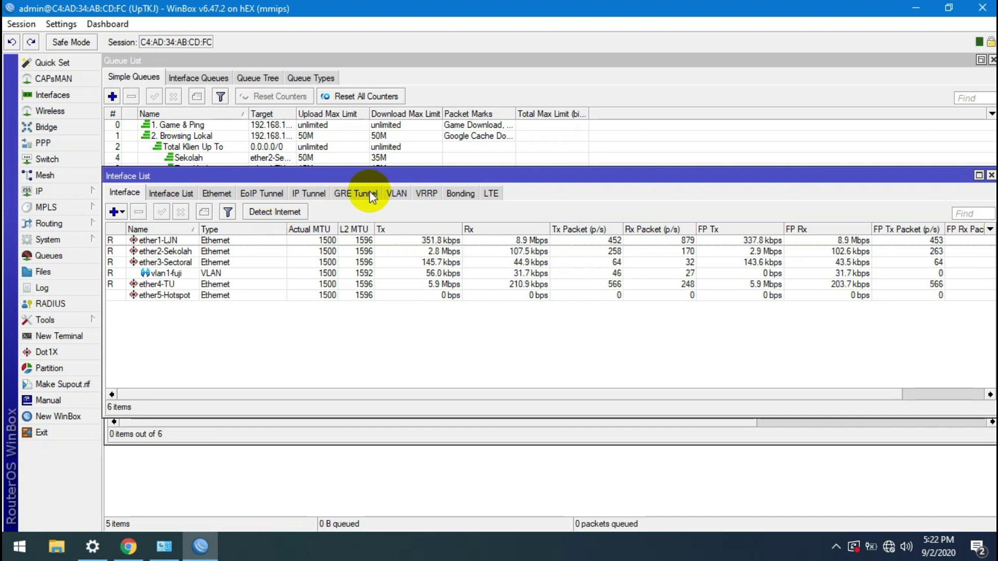
click(396, 193)
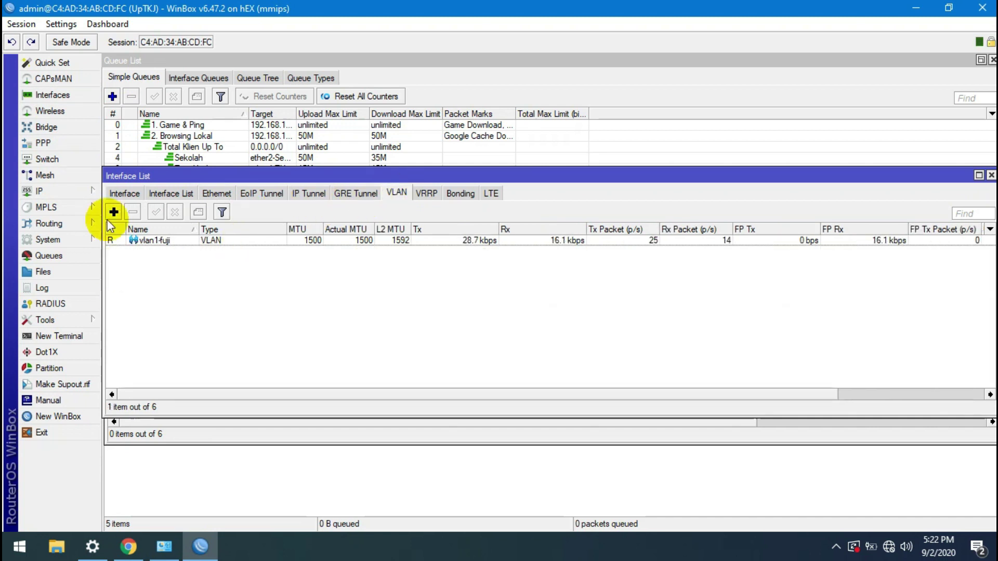
click(153, 241)
double_click(158, 242)
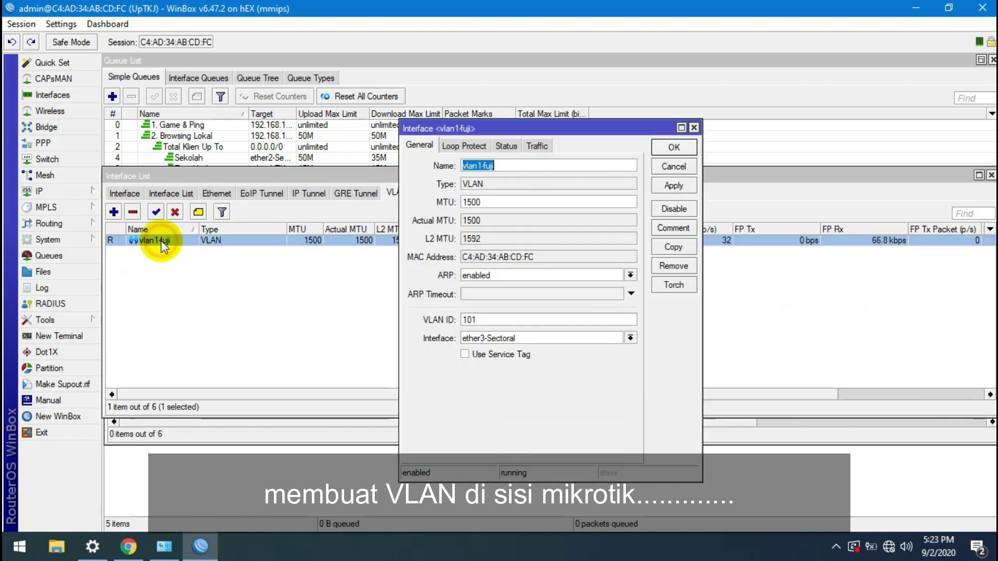
click(675, 147)
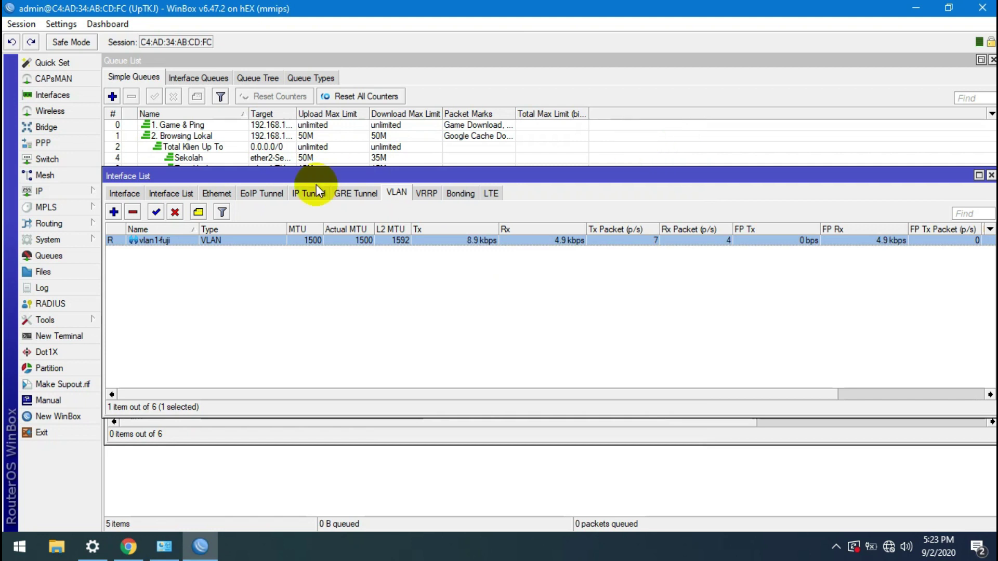
Step: Create VLAN interface vlan2 with VLAN ID 105 on ether3-Sectoral, adding the client label to its name
click(113, 214)
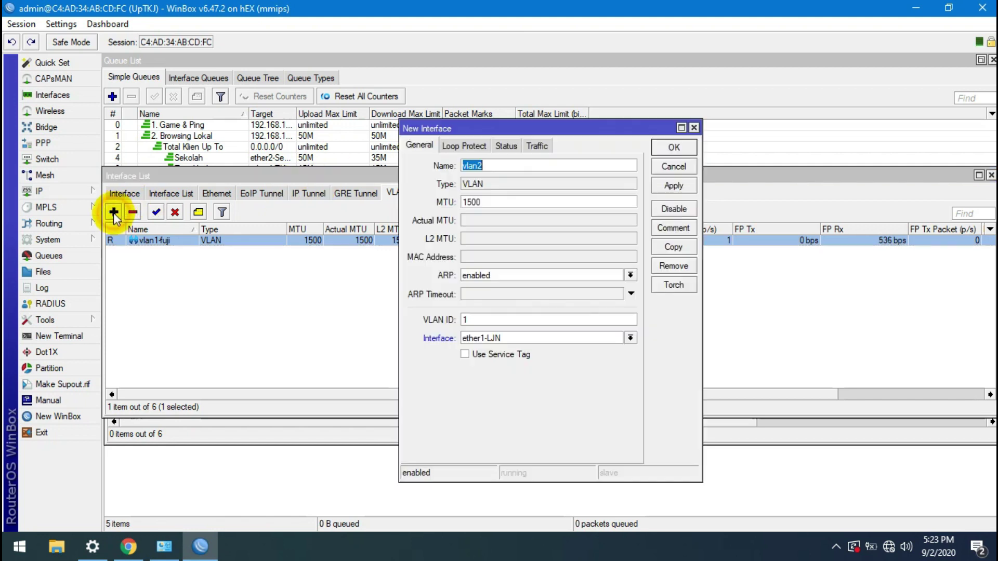
click(569, 321)
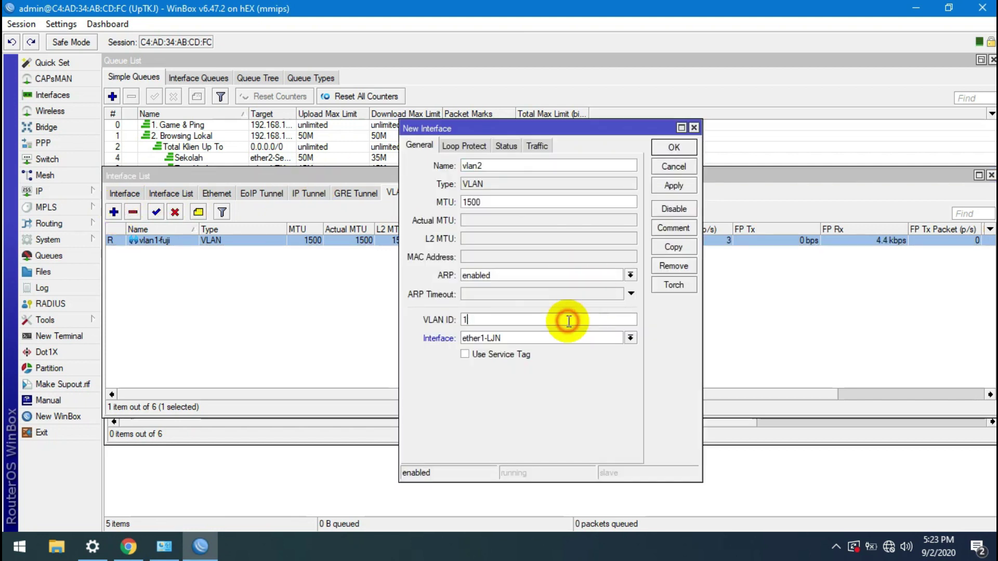
text(05)
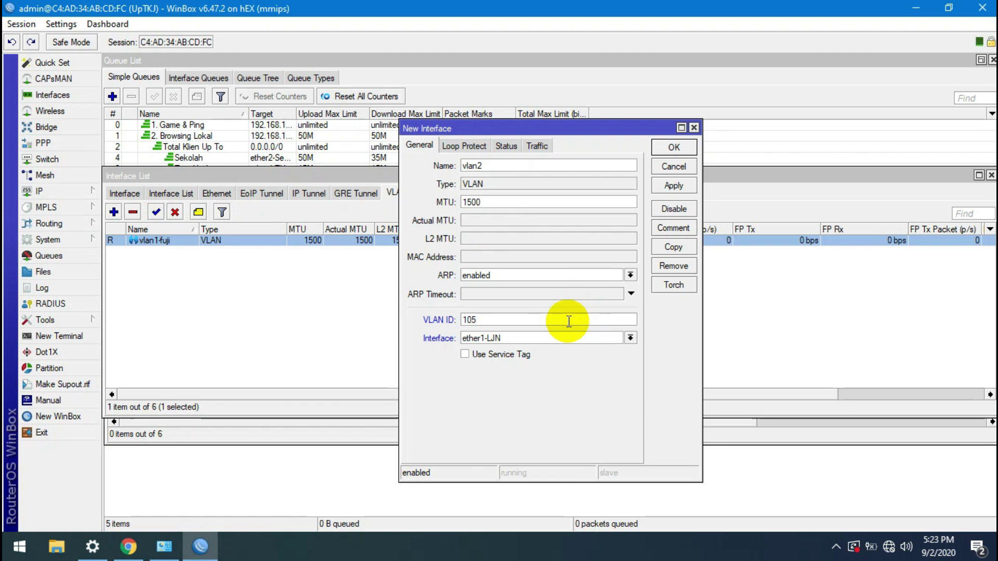
click(588, 338)
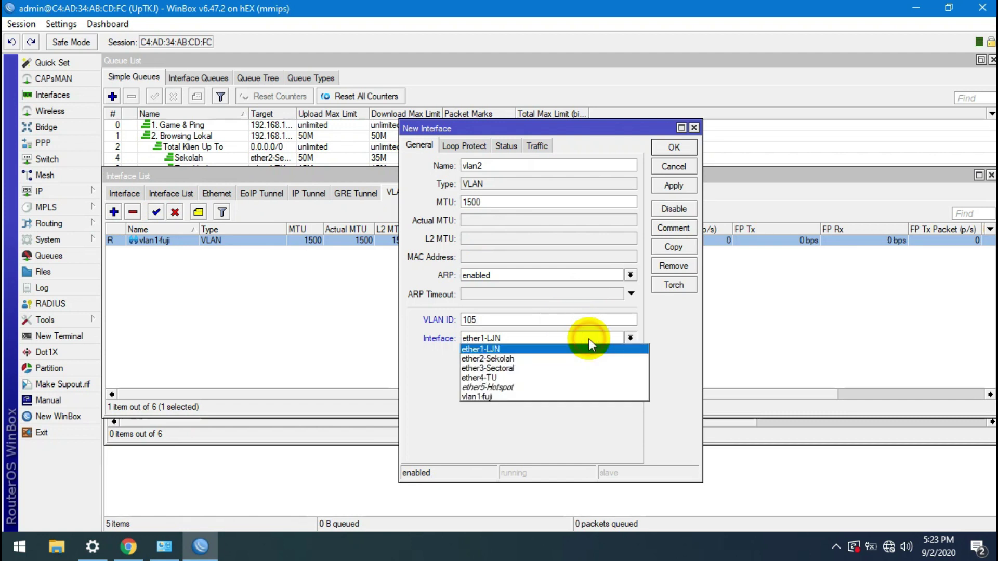
click(576, 369)
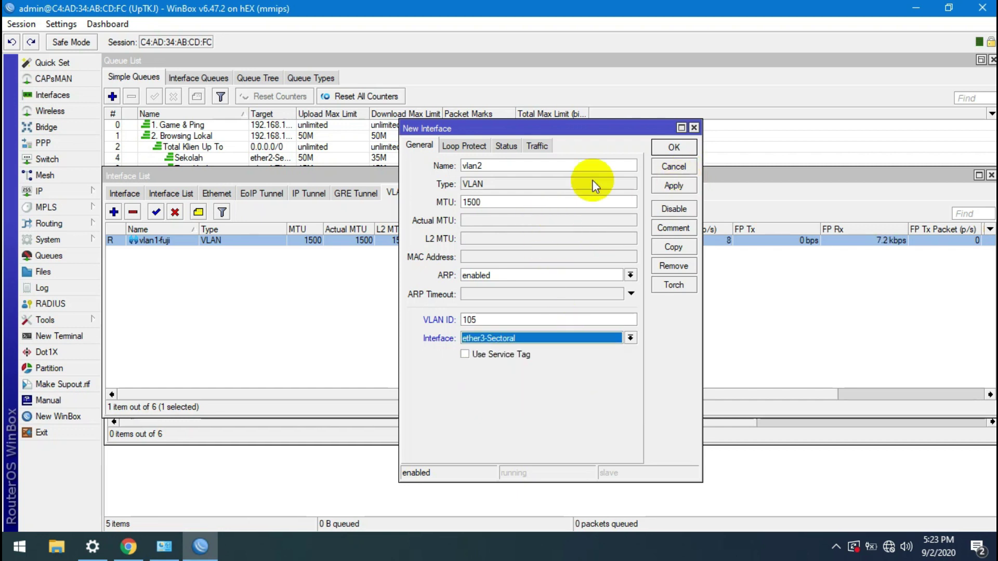
click(524, 167)
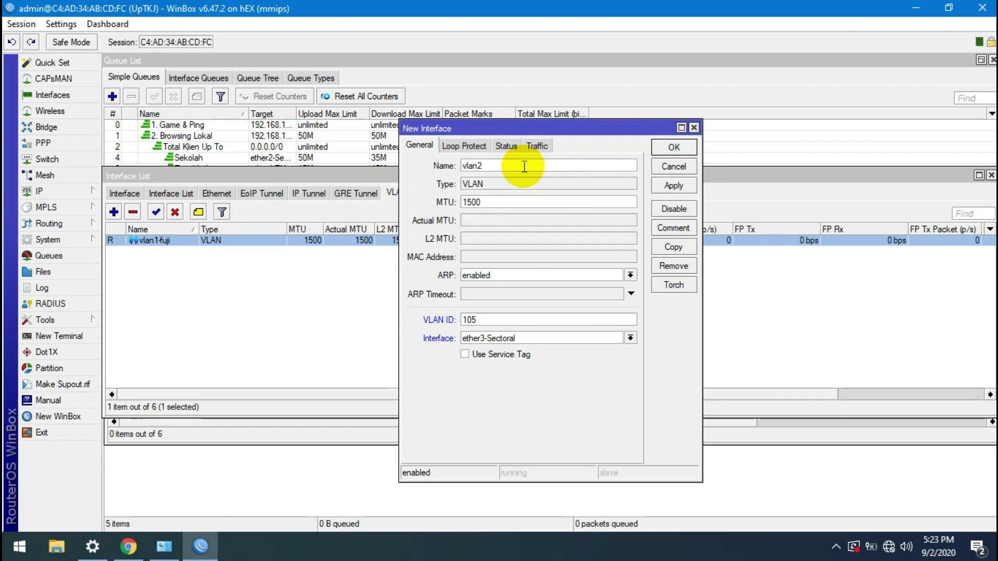
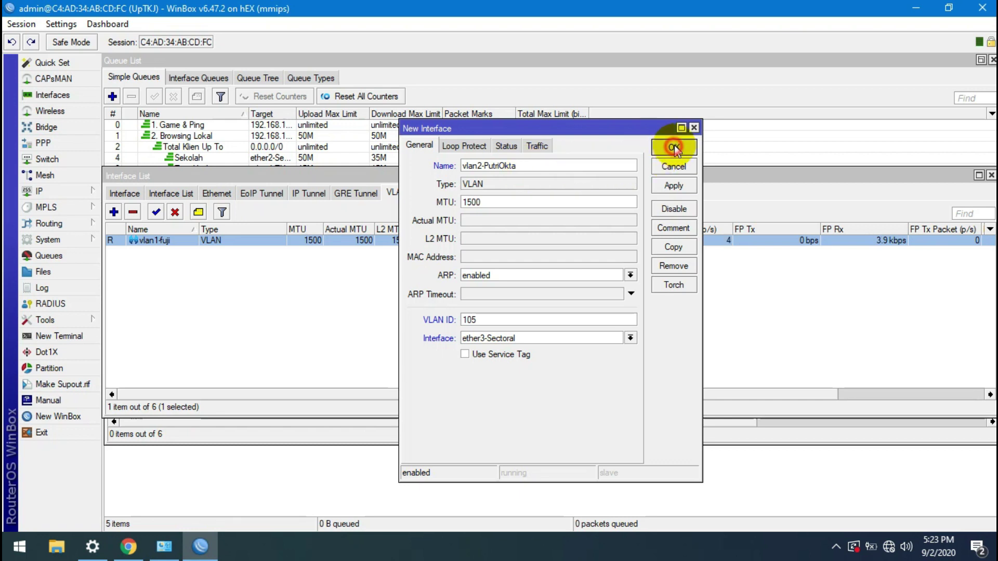
click(674, 147)
click(77, 195)
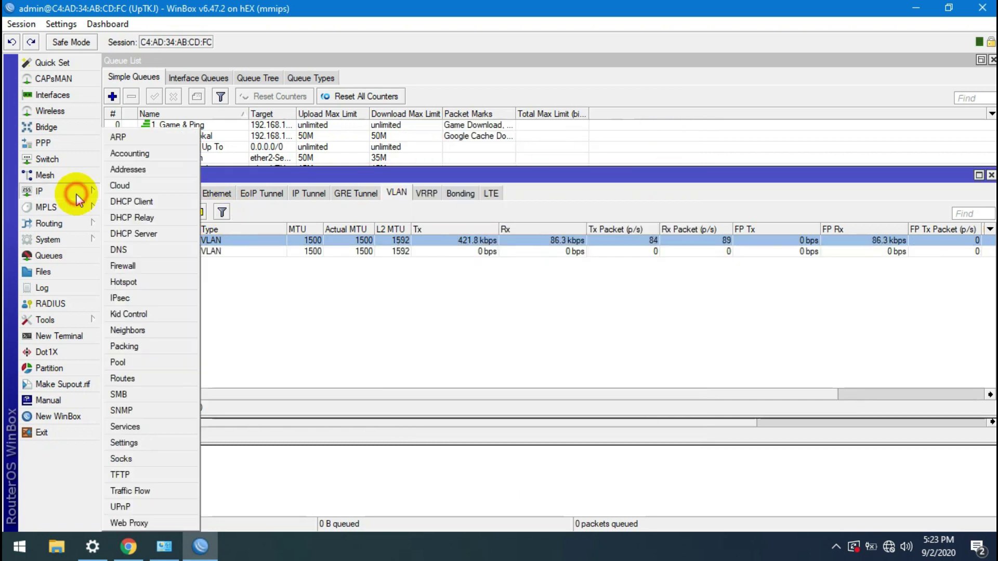
Step: Assign address 192.168.105.1/24 (network 192.168.105.0) to the new VLAN interface, then list all interfaces
click(158, 170)
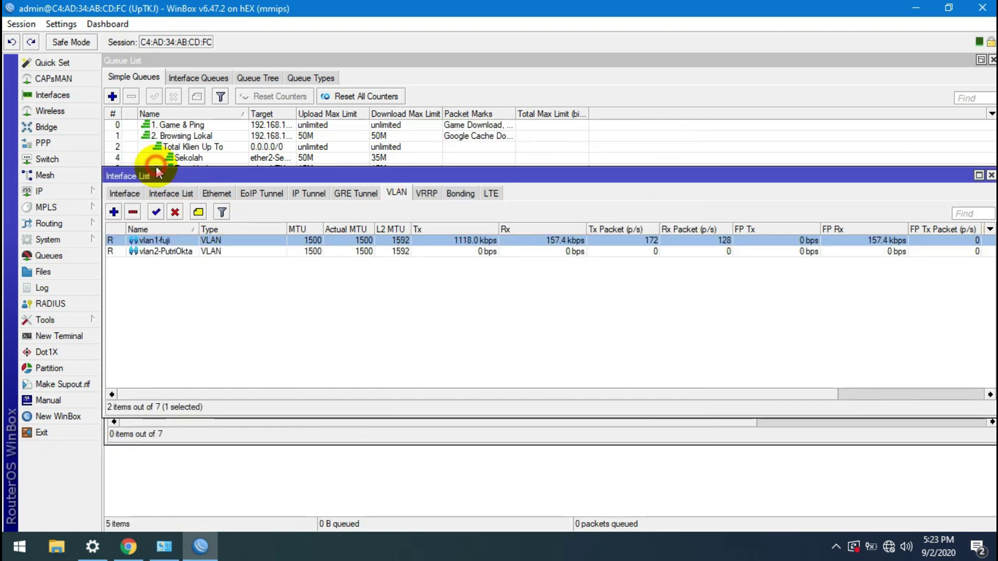
click(441, 204)
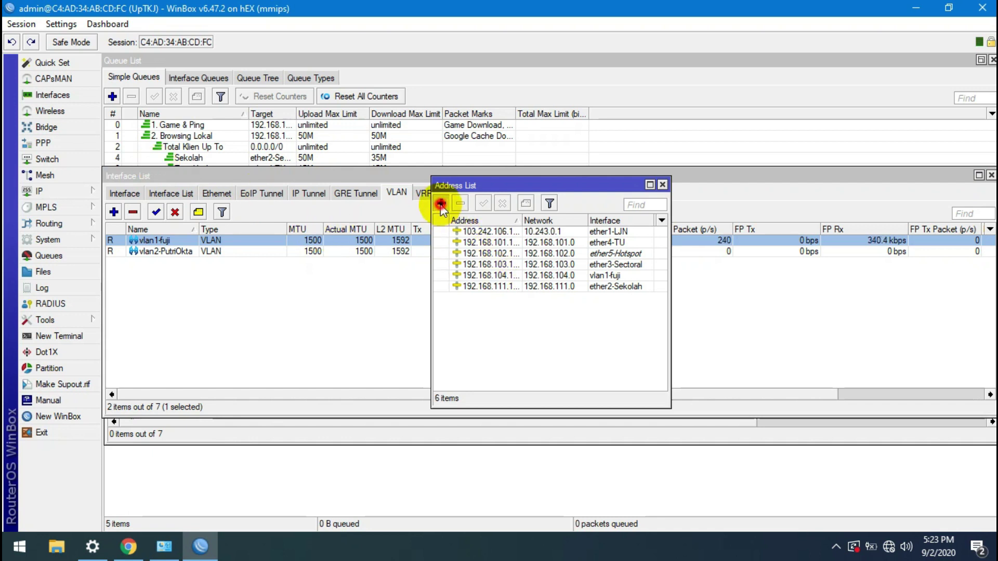
text(192)
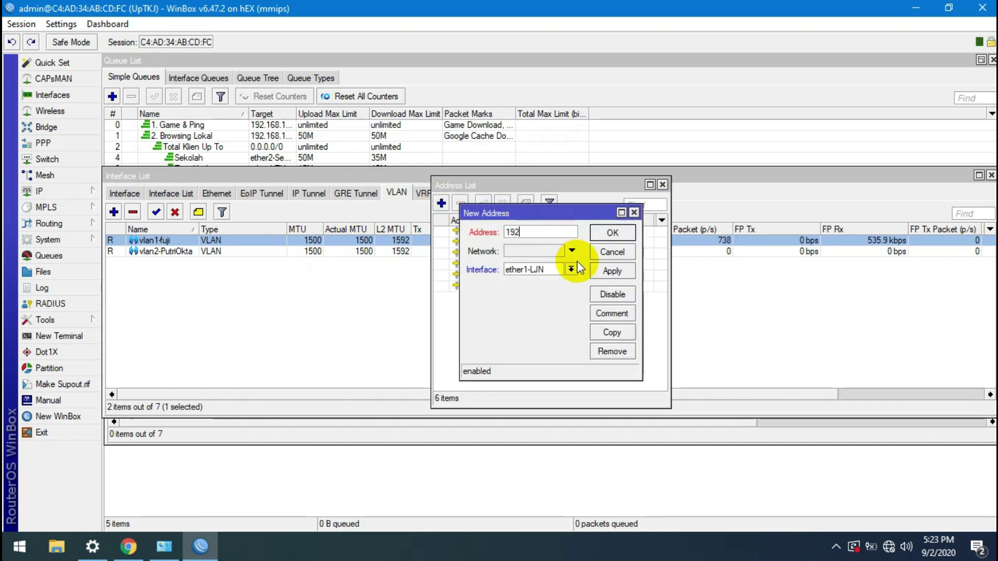
text(.168.)
text(105.)
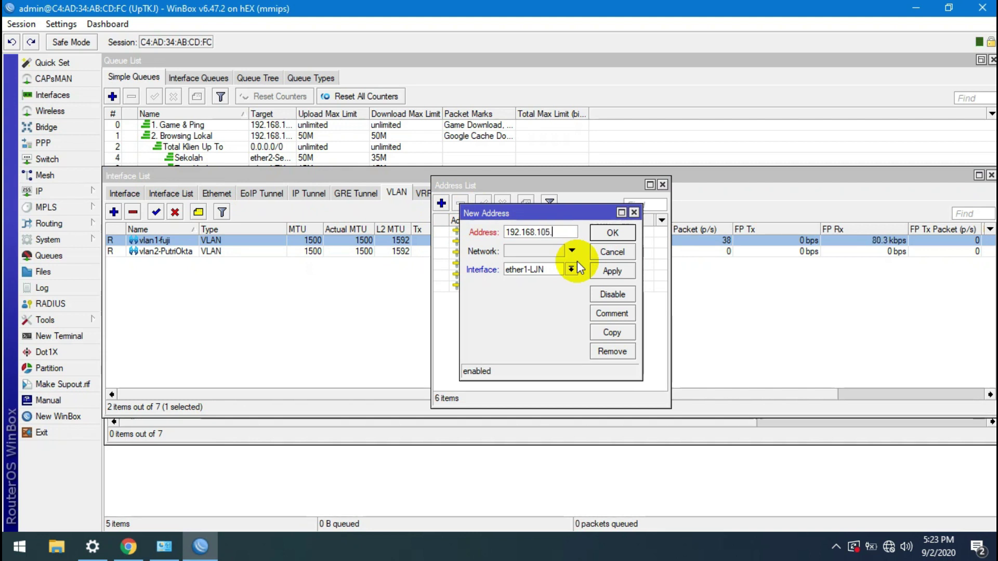
text(1/24)
click(572, 269)
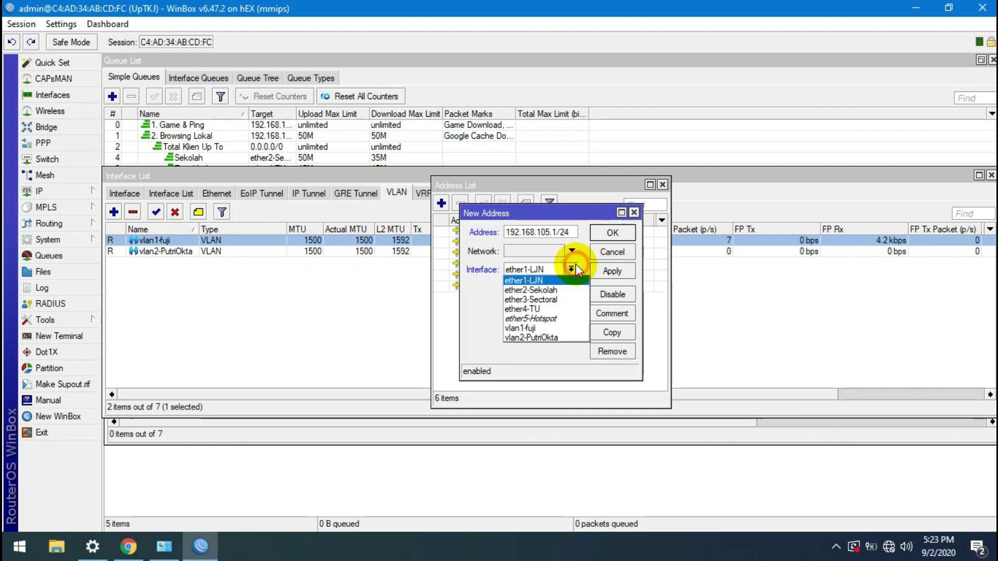
click(537, 338)
click(628, 270)
click(624, 232)
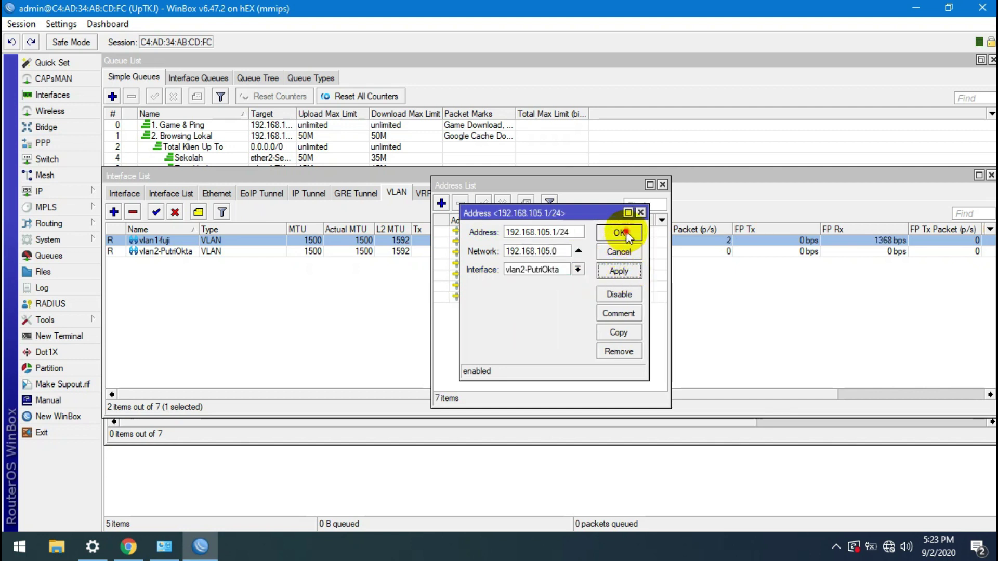
click(663, 185)
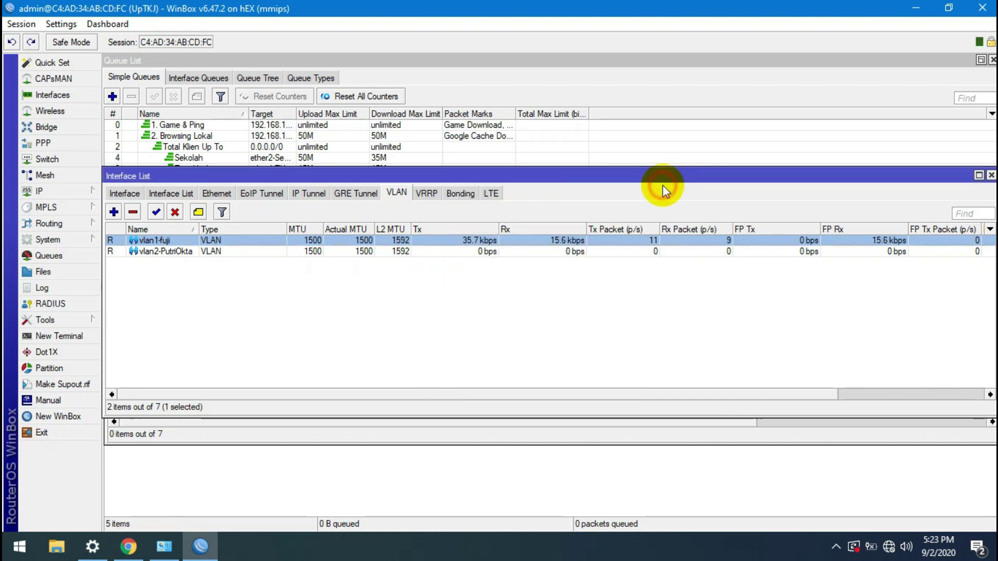
click(125, 194)
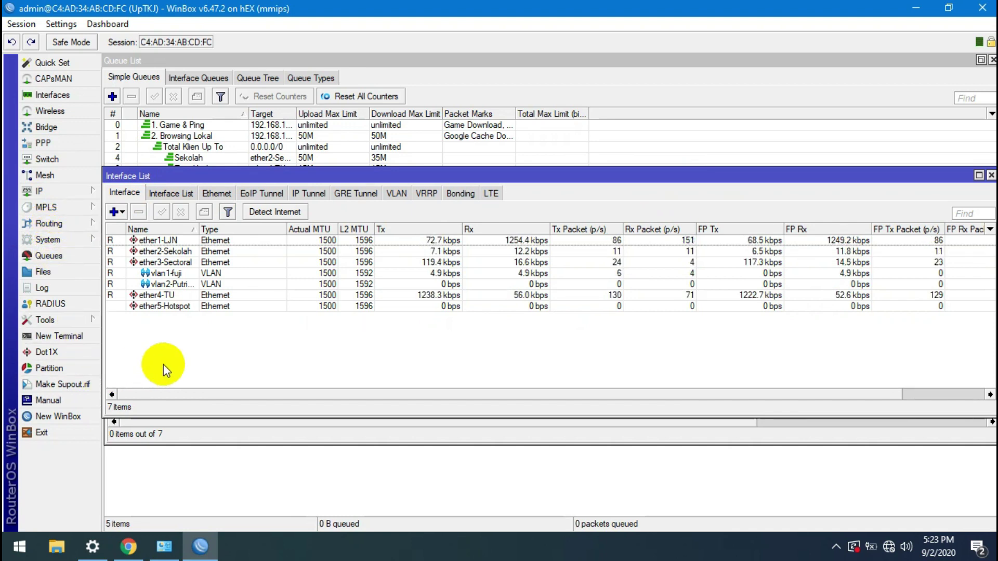
Step: Switch the LiteBeam's Network page to Advanced mode with management IP 192.168.105.2
click(129, 547)
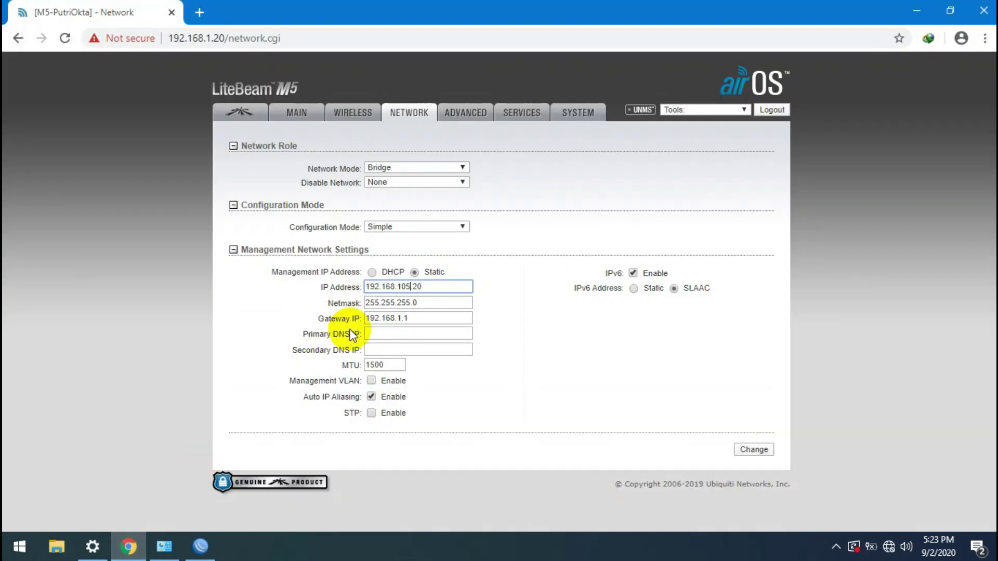
click(430, 227)
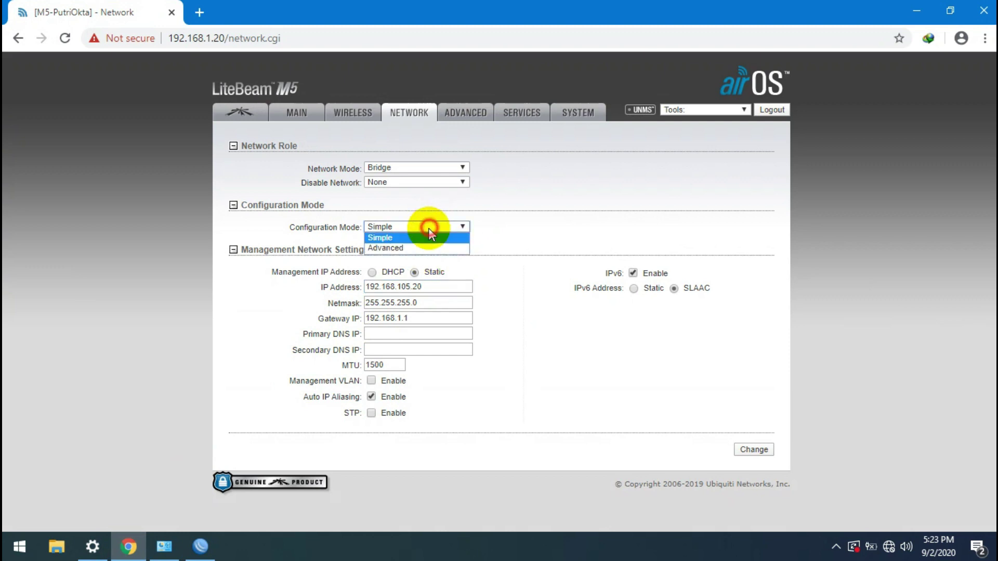
click(415, 249)
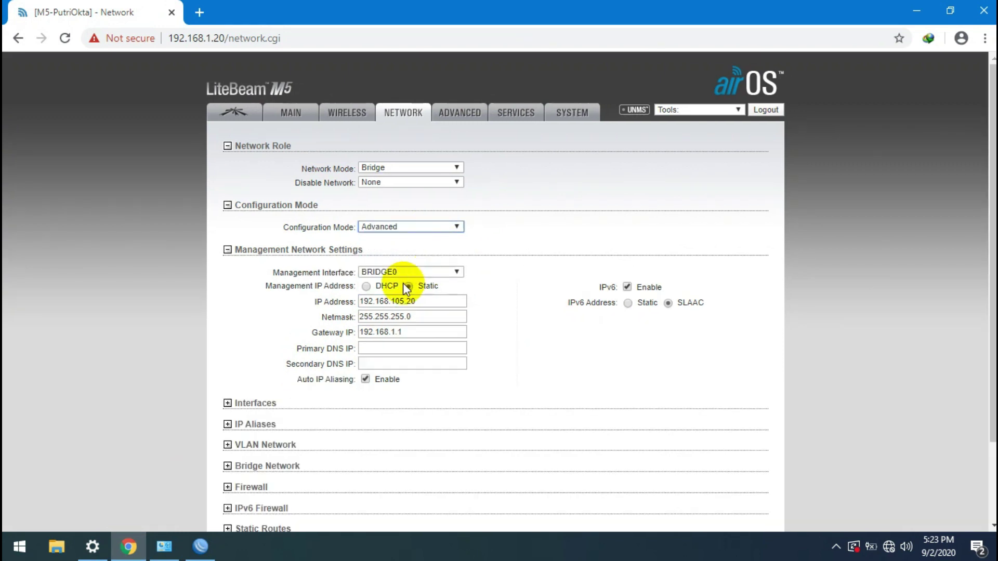
click(423, 302)
key(BackSpace)
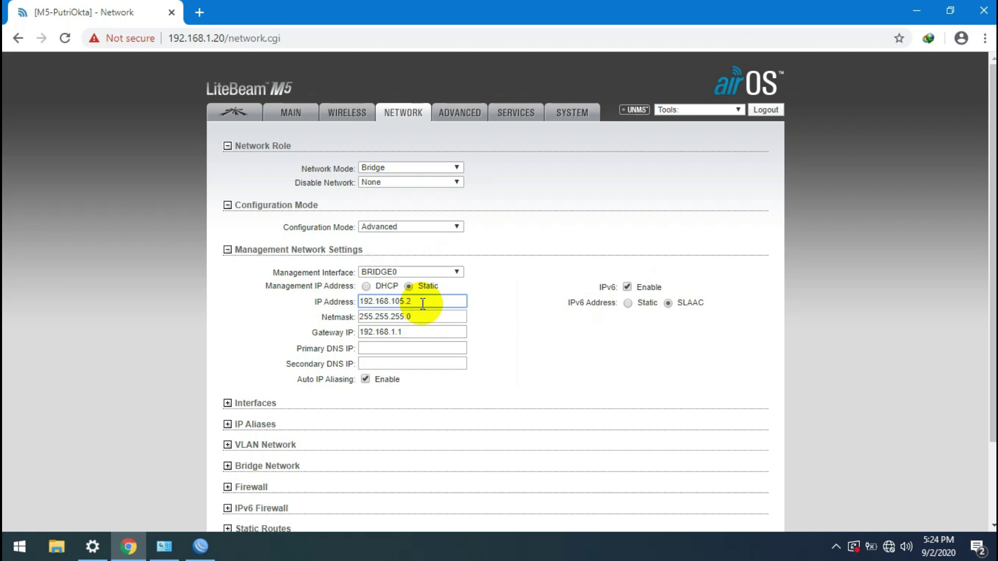
Step: Set gateway 192.168.105.1 and DNS servers 8.8.8.8 and 8.8.4.4
click(396, 331)
text(05)
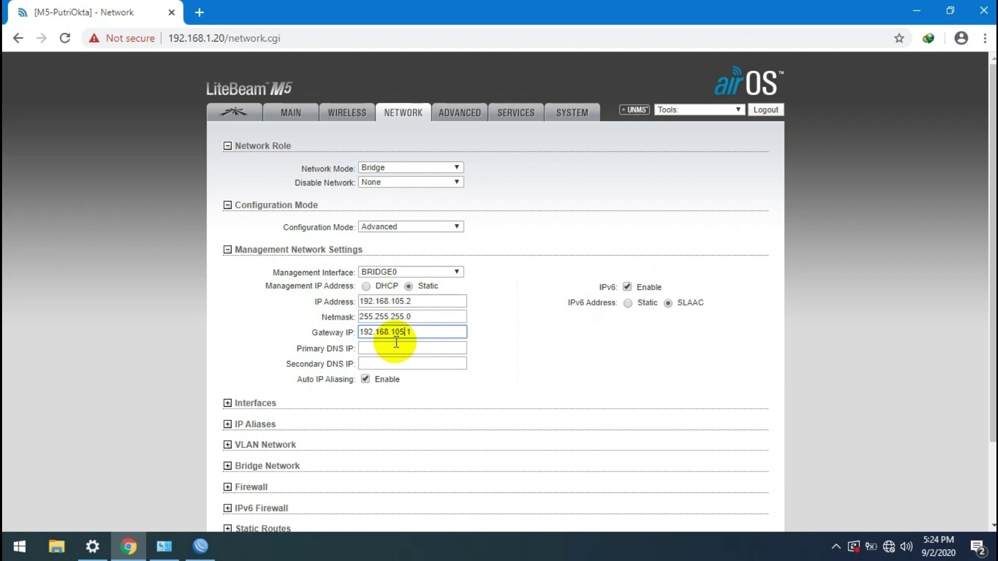
click(396, 347)
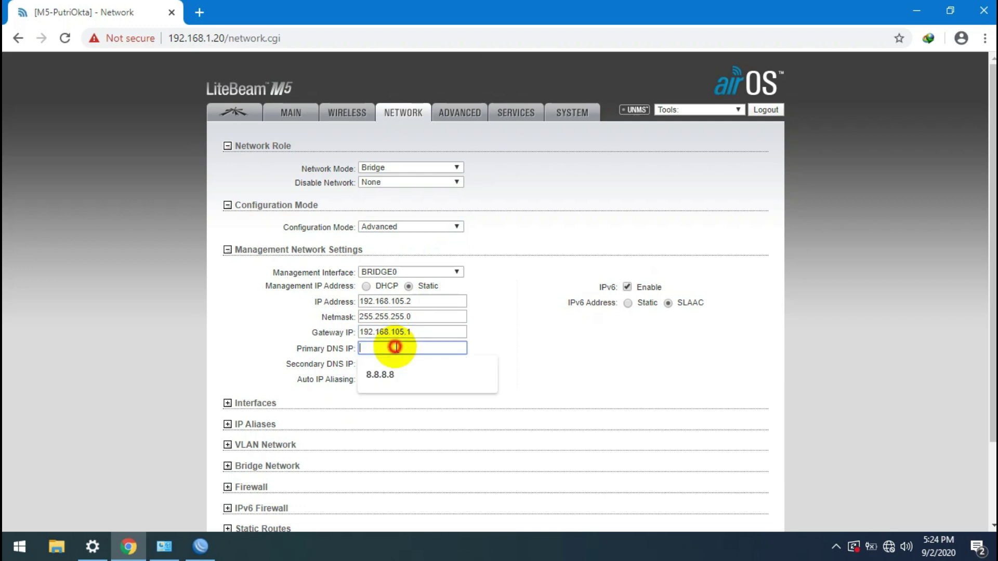
click(389, 371)
click(391, 366)
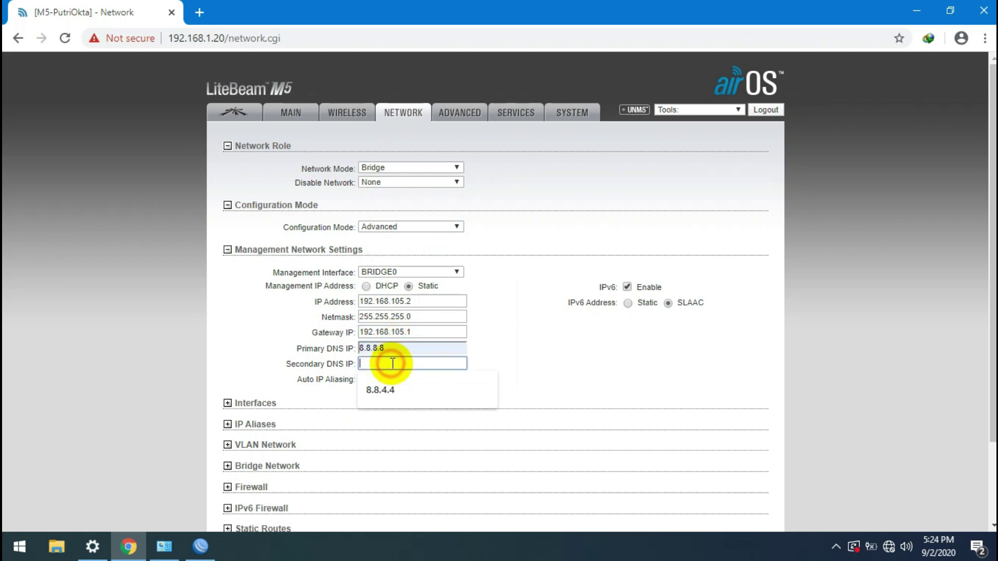
click(380, 397)
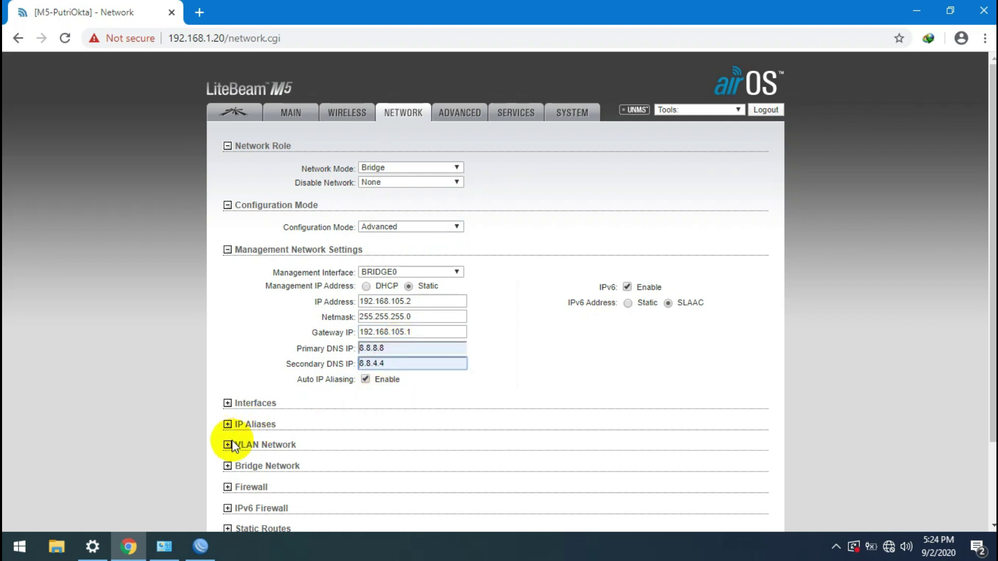
Step: Add a VLAN with ID 105 on WLAN0, creating interface WLAN0.105
click(234, 446)
click(277, 486)
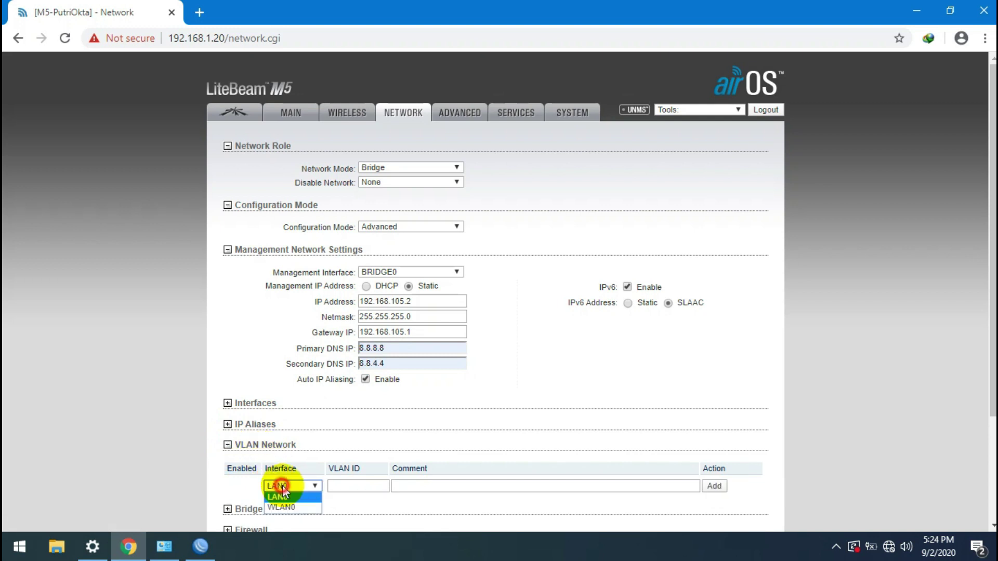
click(282, 504)
click(343, 487)
text(105)
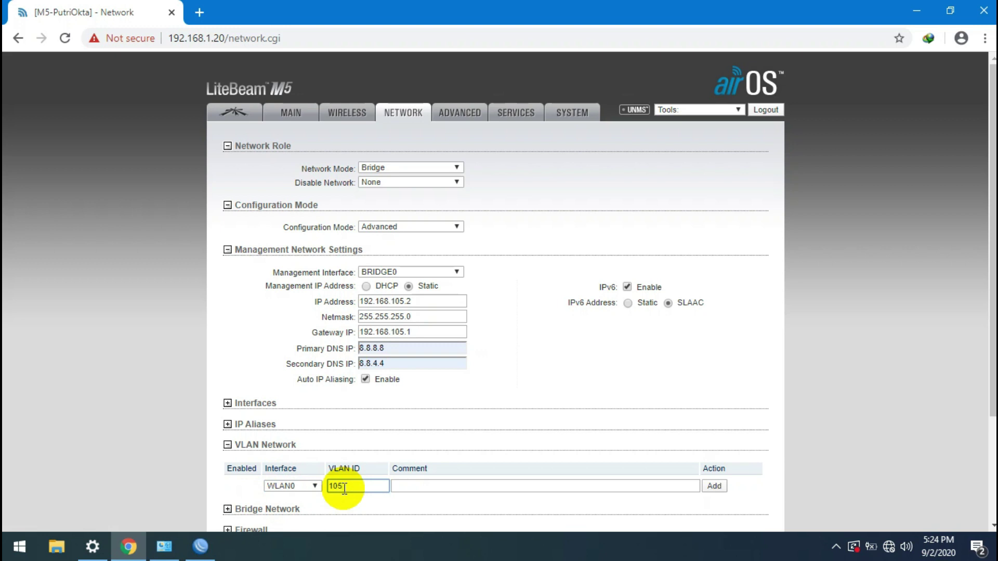
key(Tab)
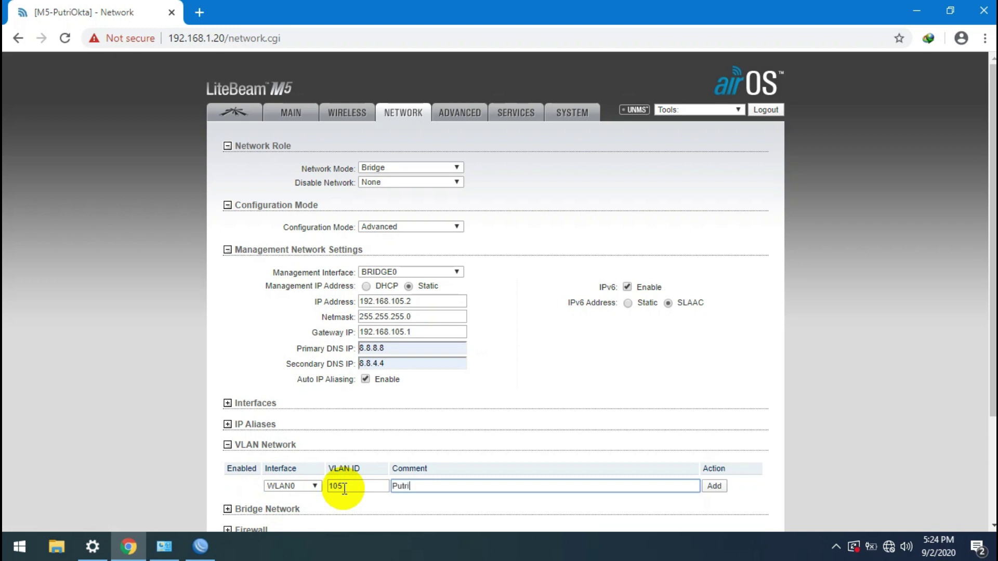
key(BackSpace)
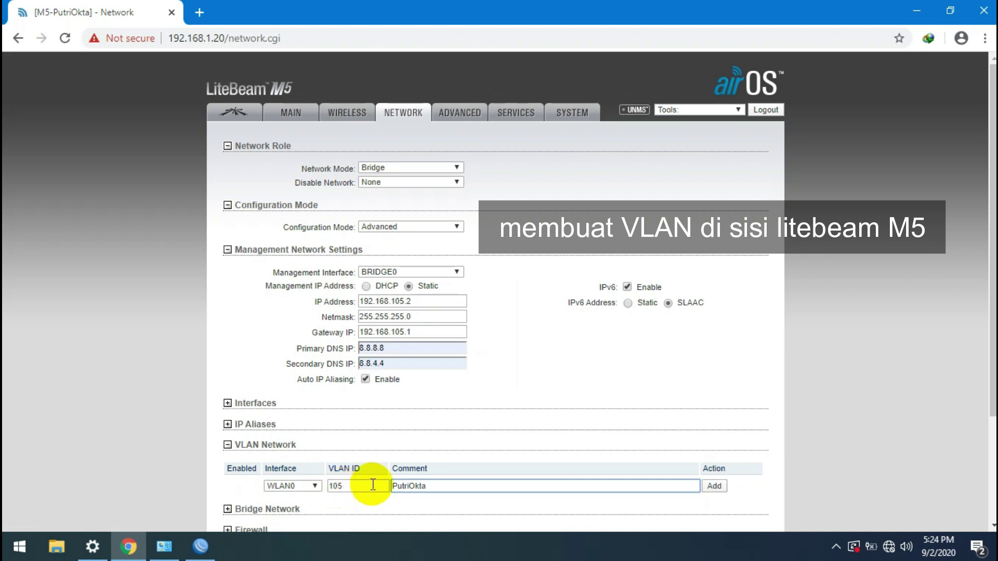
click(713, 486)
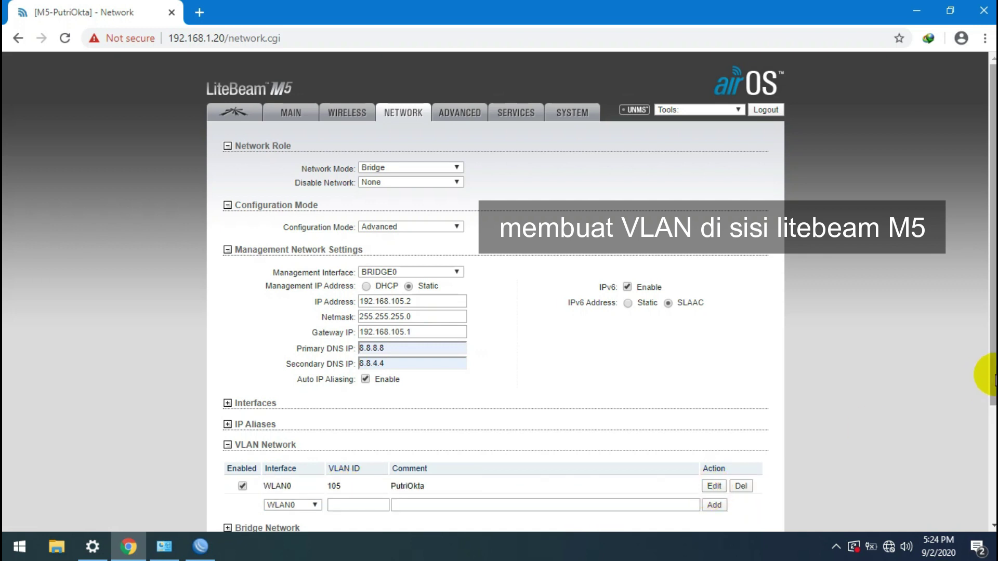
drag(992, 370, 992, 468)
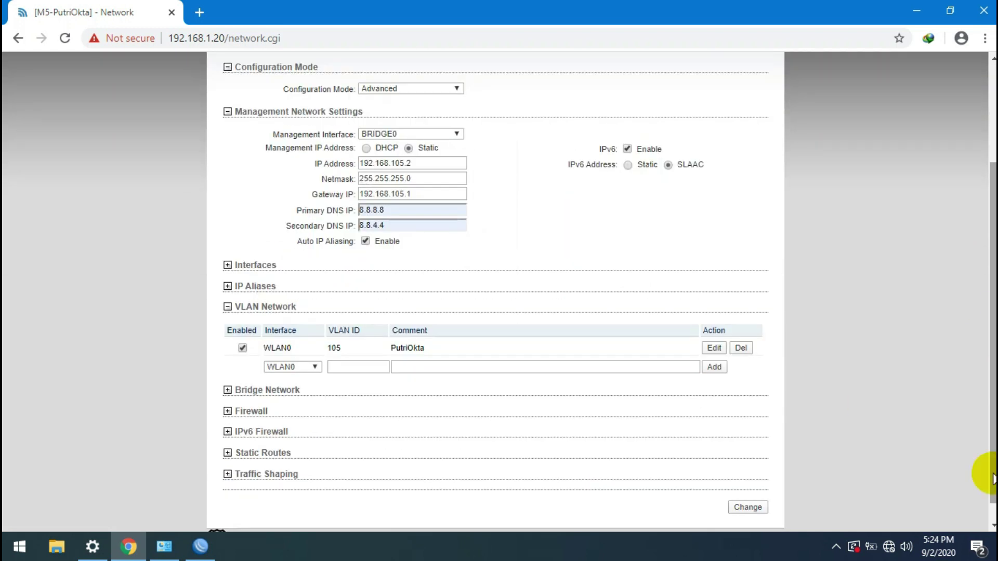
Step: Remove LAN0 from BRIDGE0 so it keeps only WLAN0
click(228, 390)
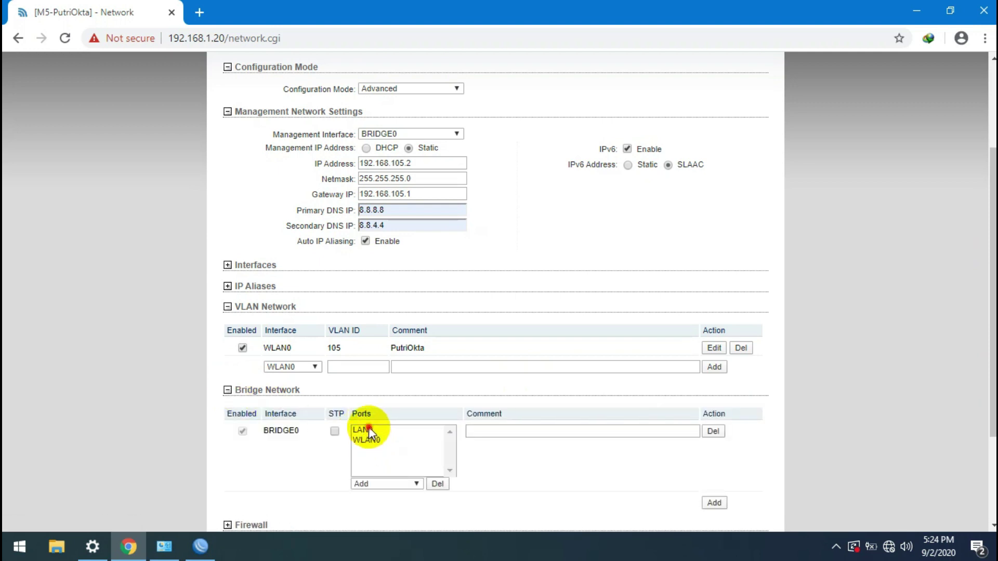
click(368, 429)
click(438, 484)
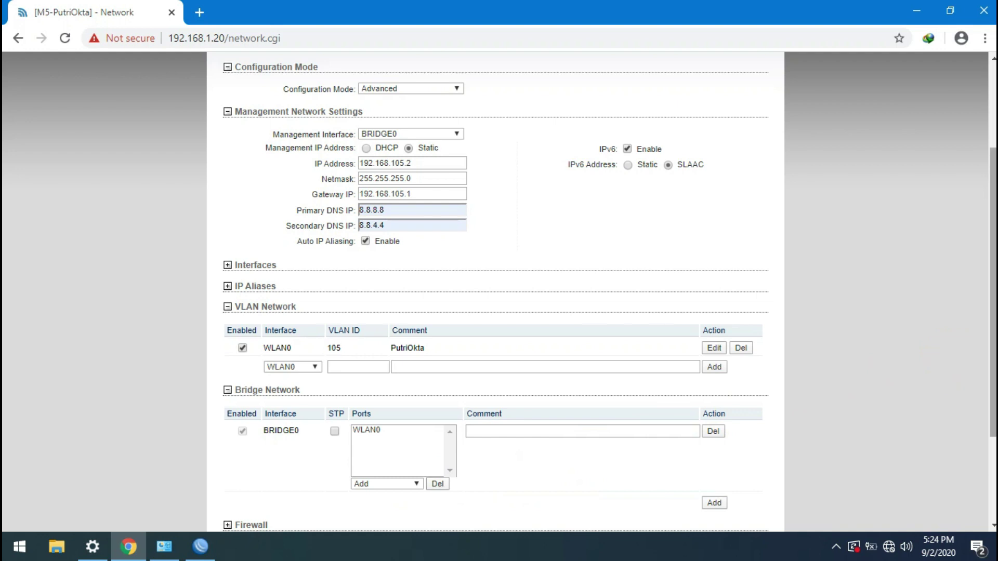
scroll(982, 414, down, 3)
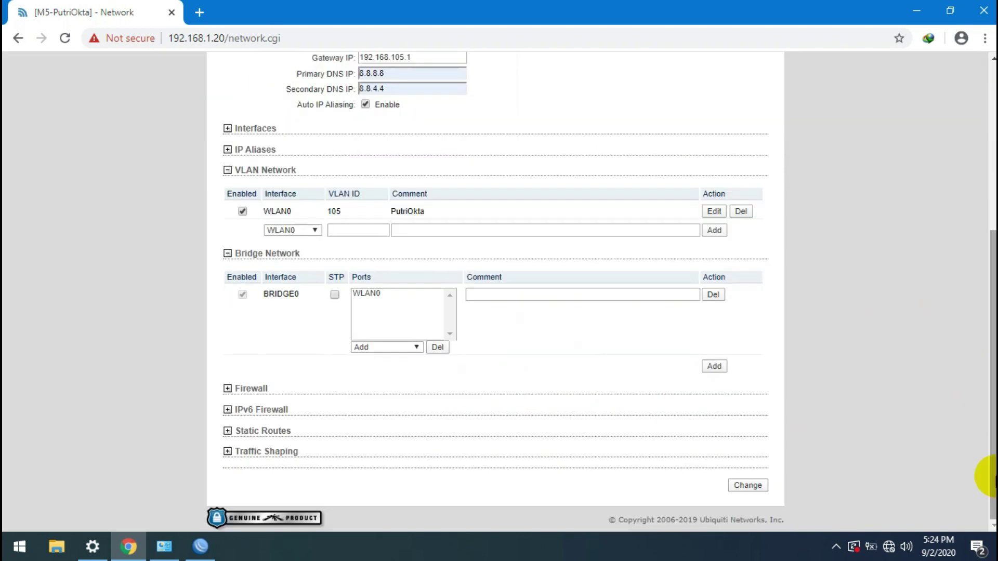
Step: Create a second bridge, BRIDGE1, with ports WLAN0.105 and LAN0
click(715, 367)
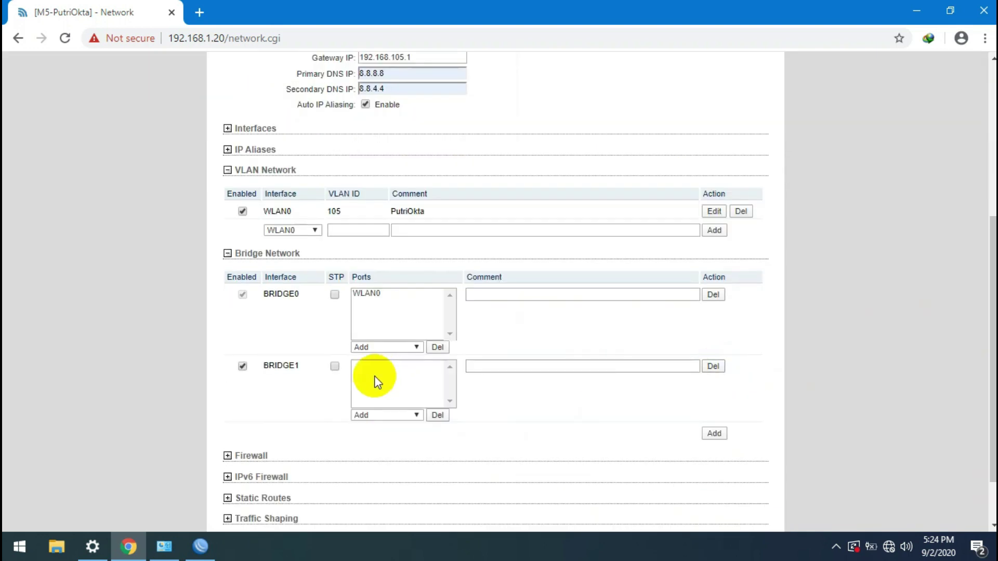
click(411, 416)
click(401, 434)
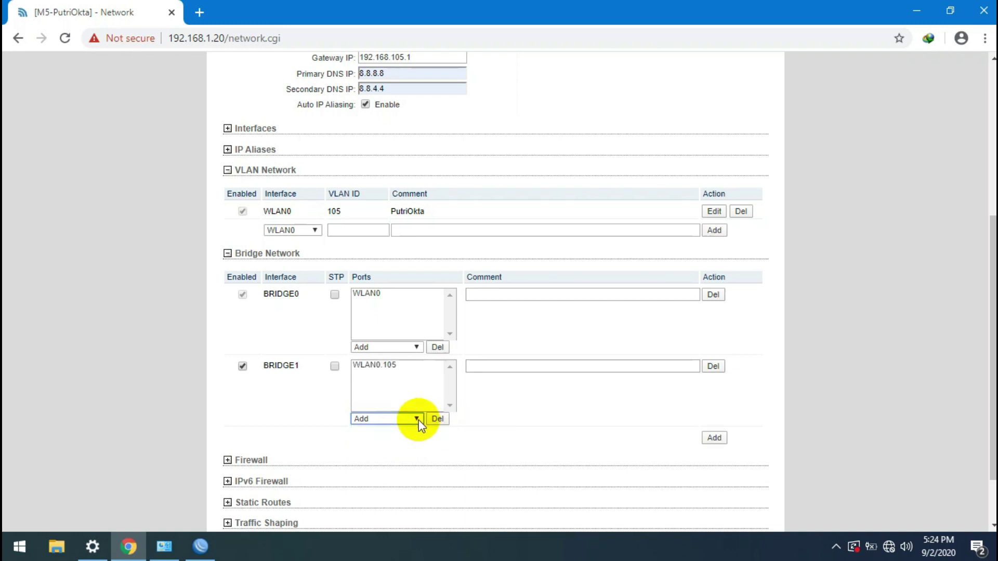
click(419, 420)
click(389, 445)
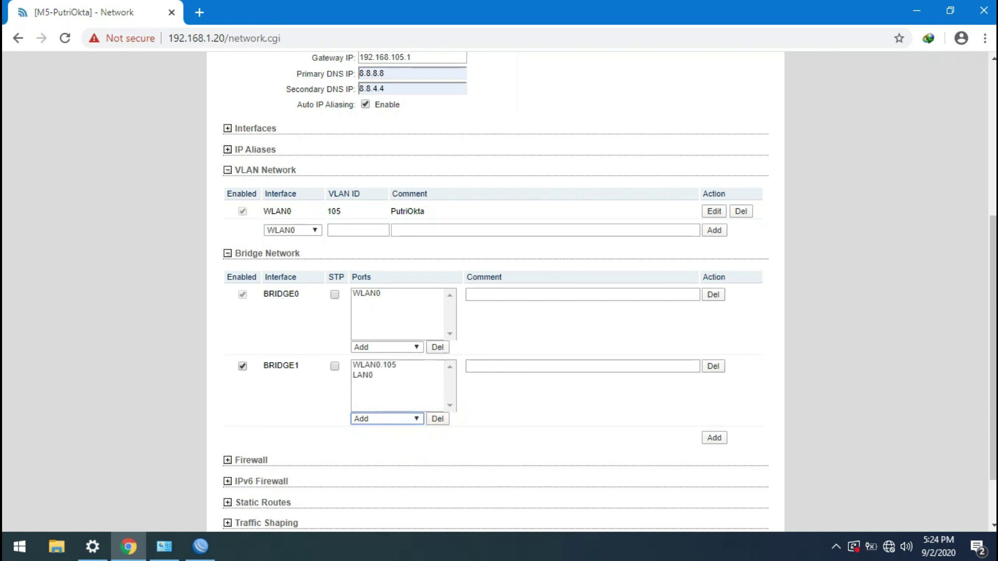
drag(981, 238, 980, 116)
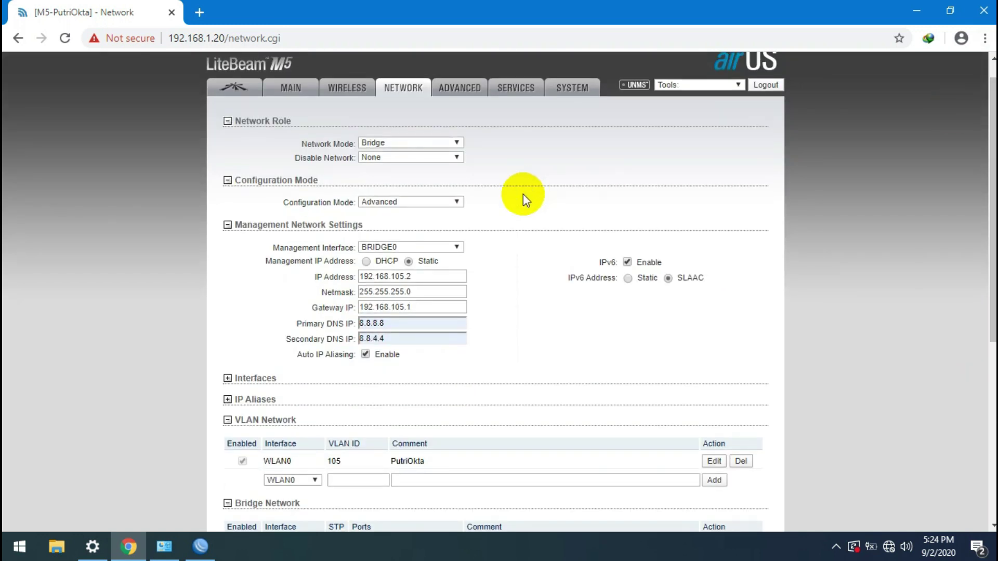
Step: Set management to BRIDGE1 with IP 192.168.105.2, gateway 192.168.105.1, DNS 8.8.8.8/8.8.4.4
click(442, 246)
click(424, 261)
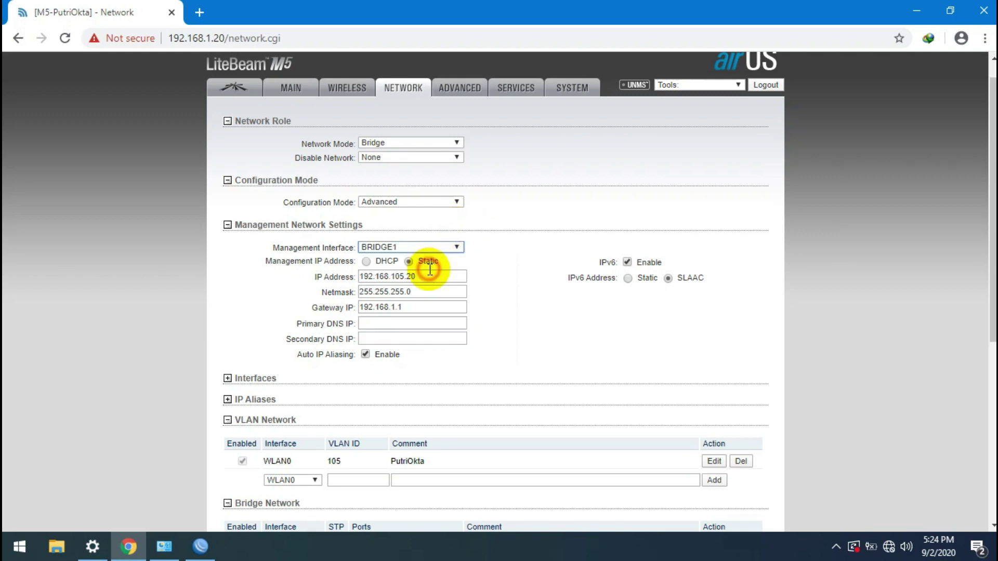
click(398, 323)
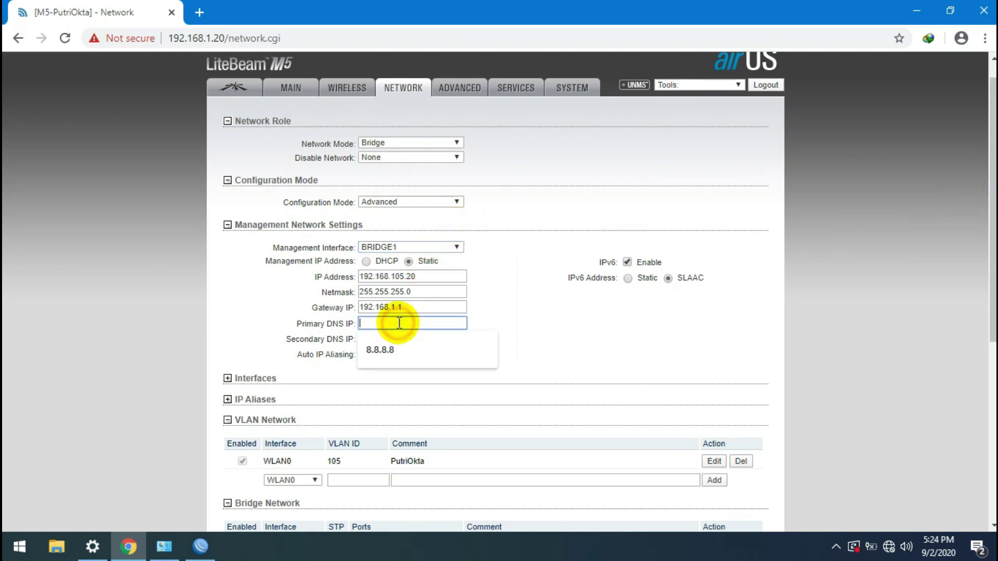
click(395, 346)
click(396, 338)
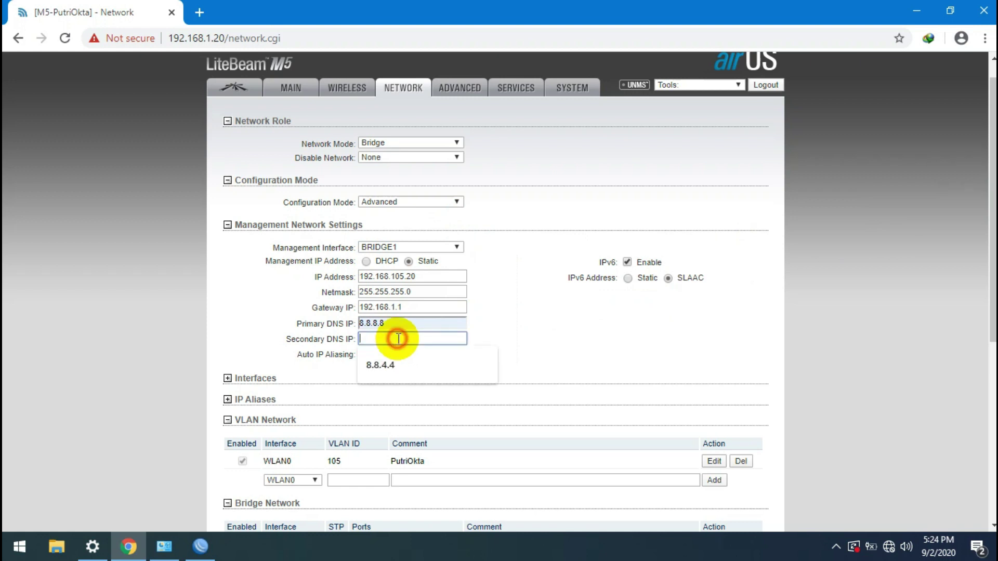
click(392, 360)
click(396, 309)
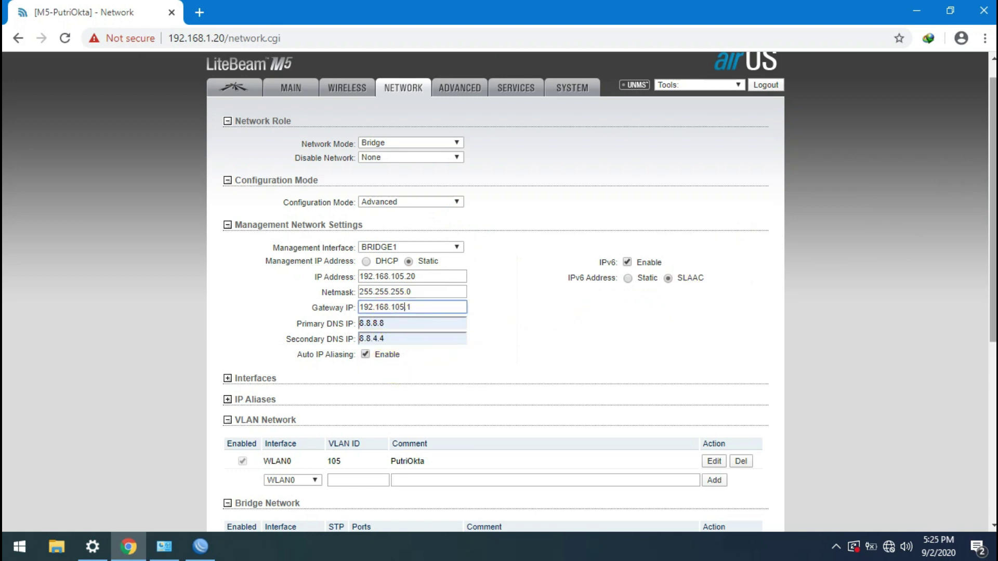
double_click(435, 275)
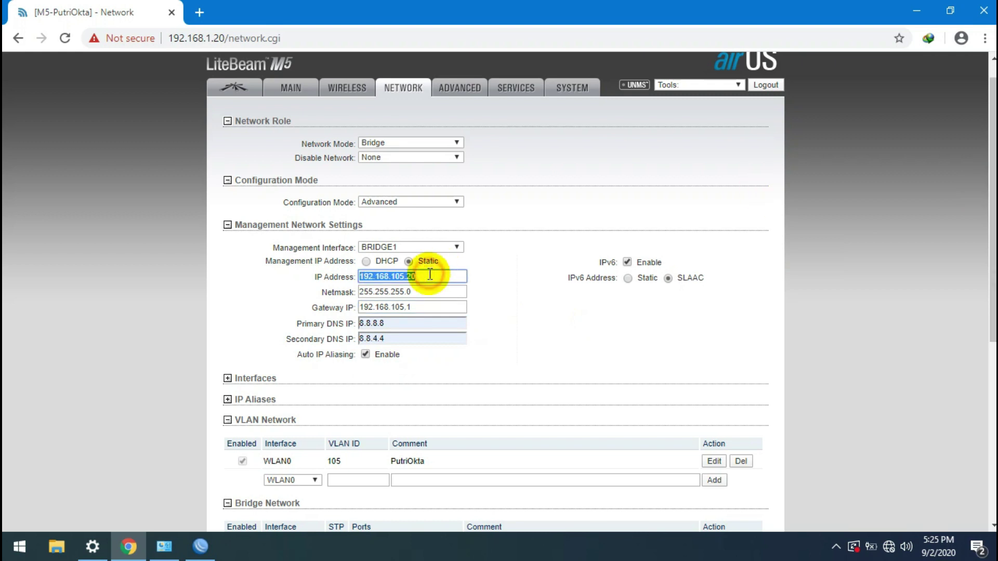
click(430, 274)
key(BackSpace)
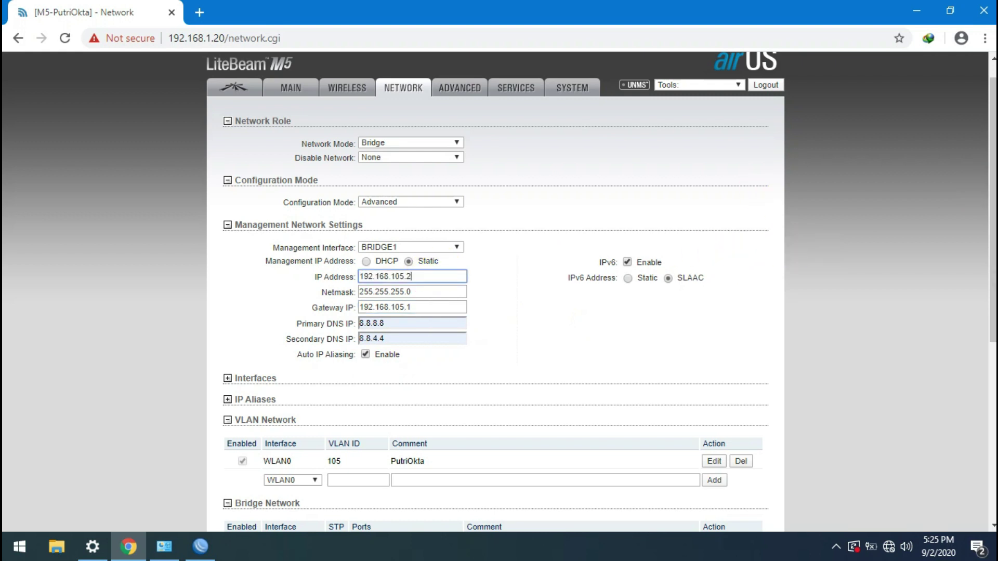
Step: Save the network changes and apply the new configuration to the LiteBeam
scroll(577, 312, down, 6)
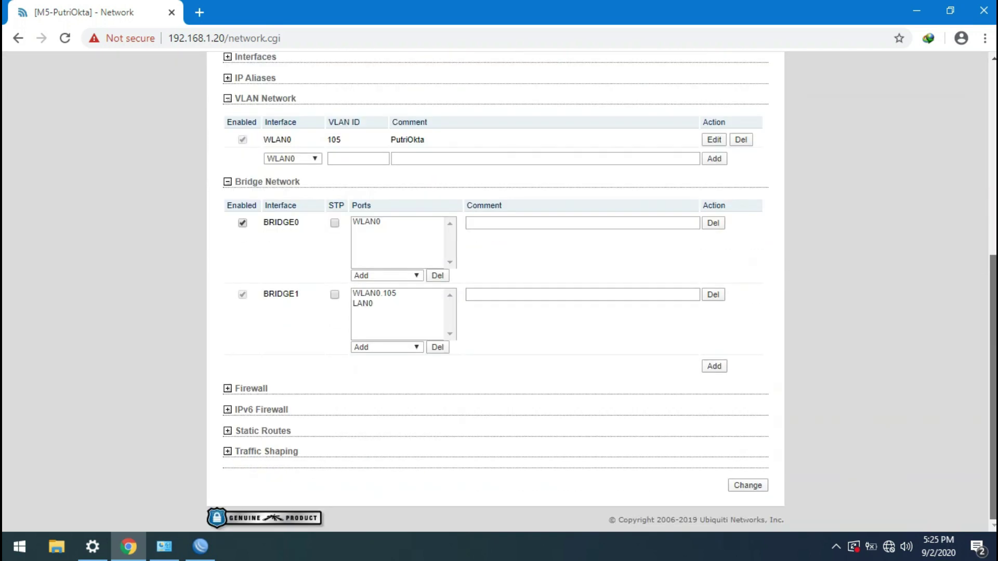
click(747, 485)
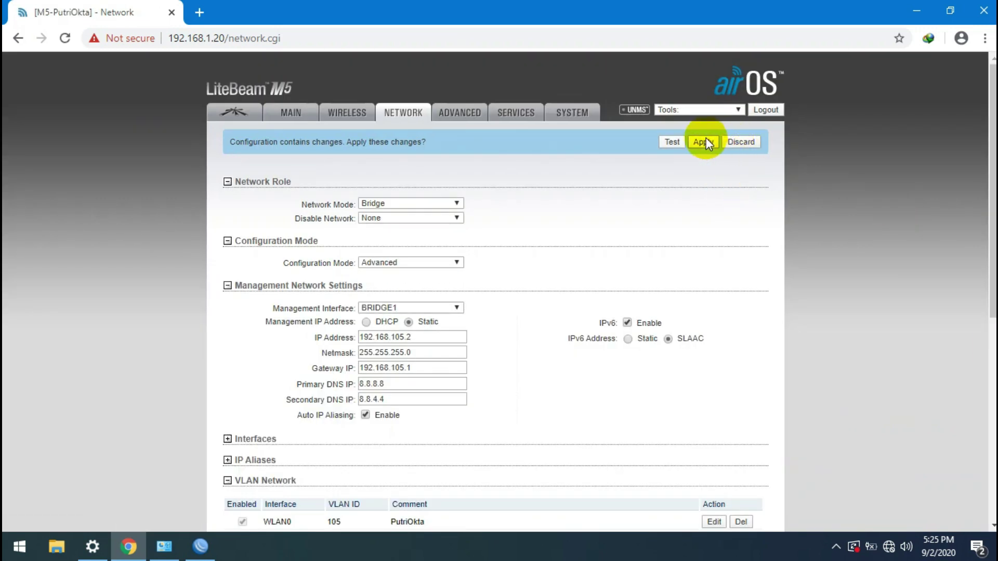
click(704, 143)
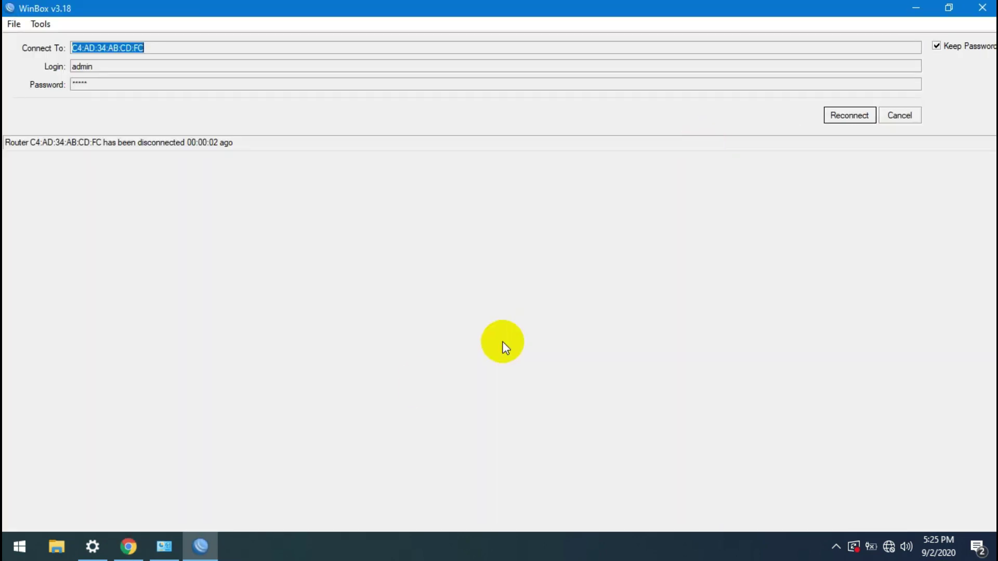
click(127, 551)
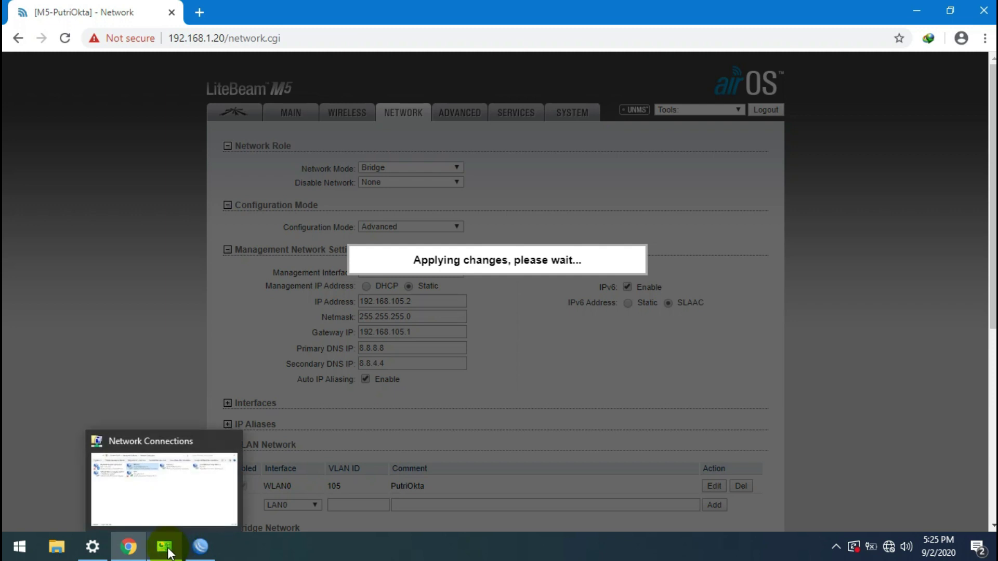
click(165, 548)
Step: Give the PC's Ethernet adapter static IPv4 address 192.168.105.6
double_click(391, 127)
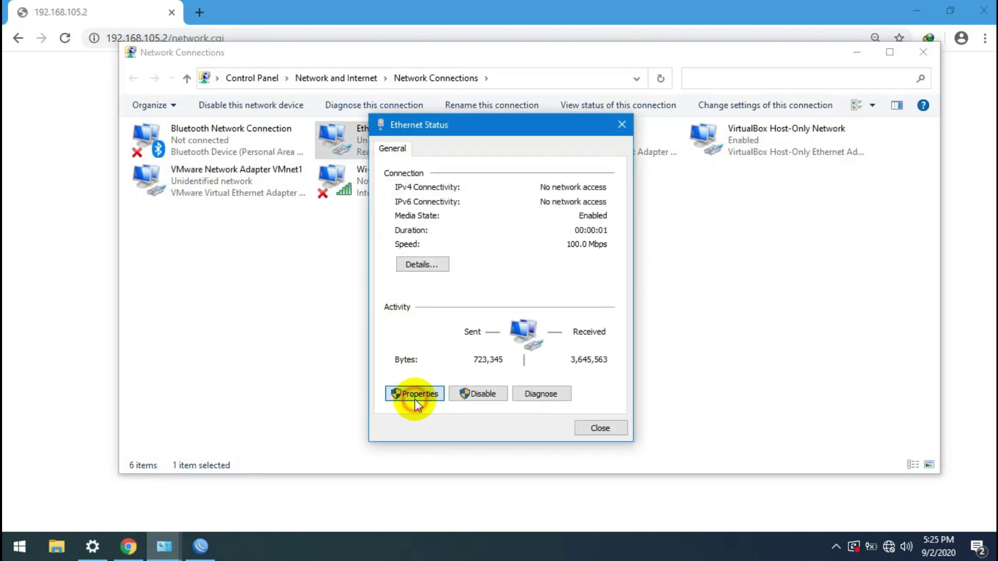
click(415, 395)
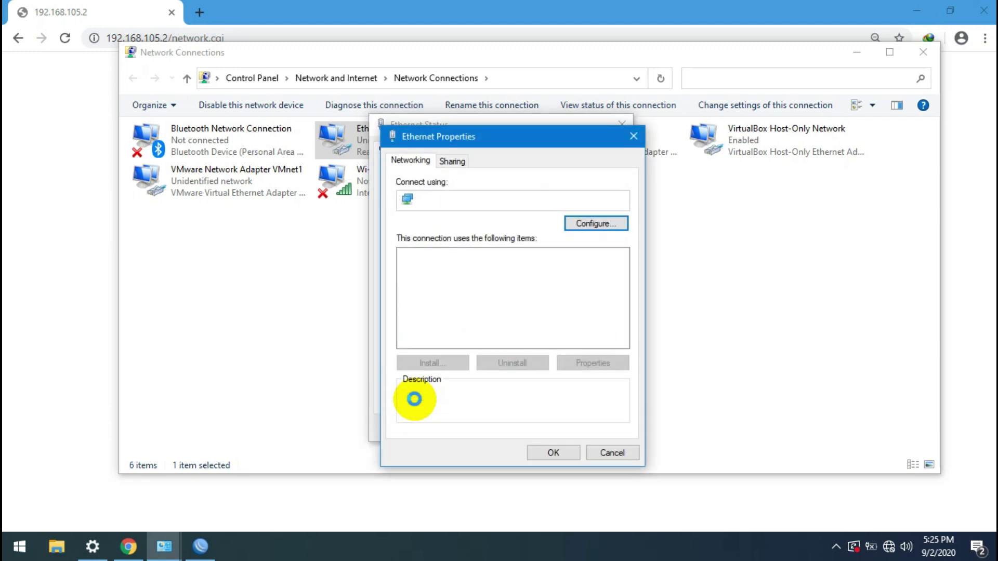
double_click(556, 318)
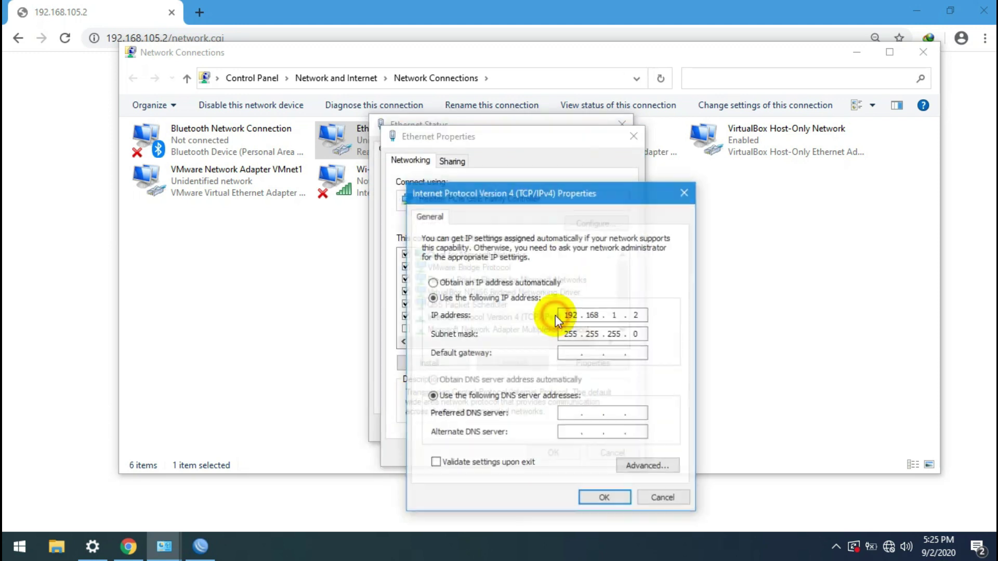
click(620, 315)
key(BackSpace)
text(1)
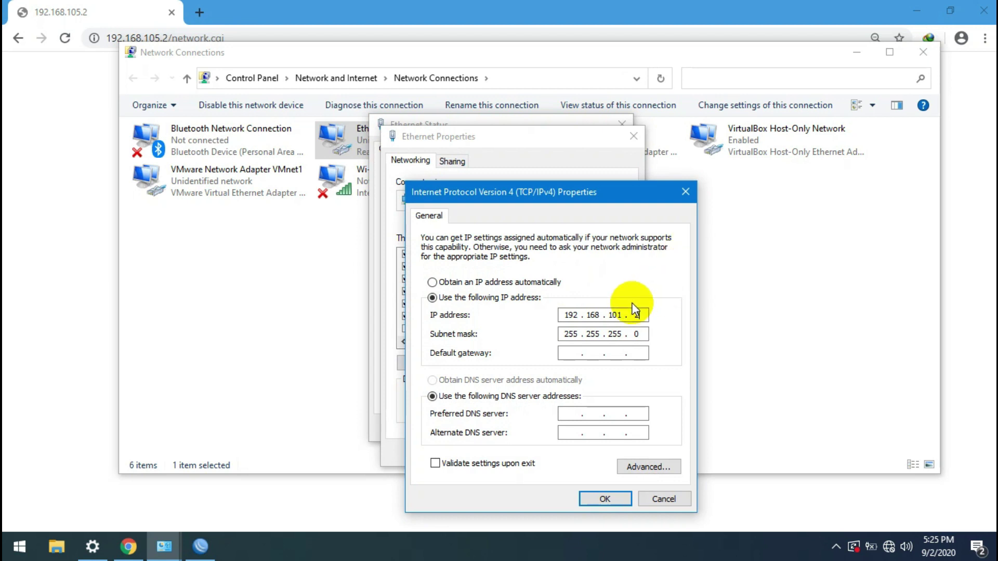
click(620, 315)
key(BackSpace)
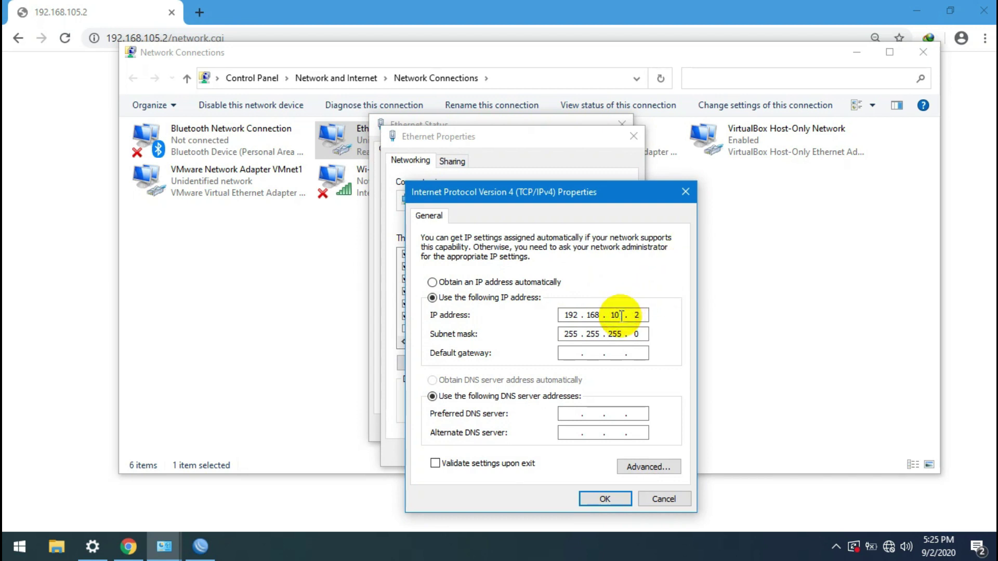
text(5)
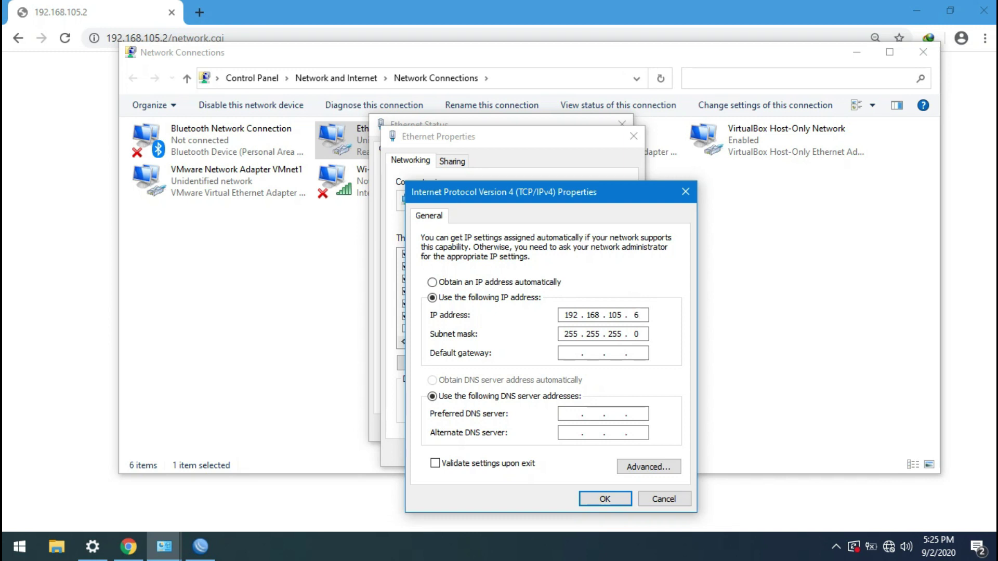
Step: Set gateway 192.168.105.1 and DNS 8.8.8.8 and 8.8.4.4, then confirm all adapter dialogs
click(570, 354)
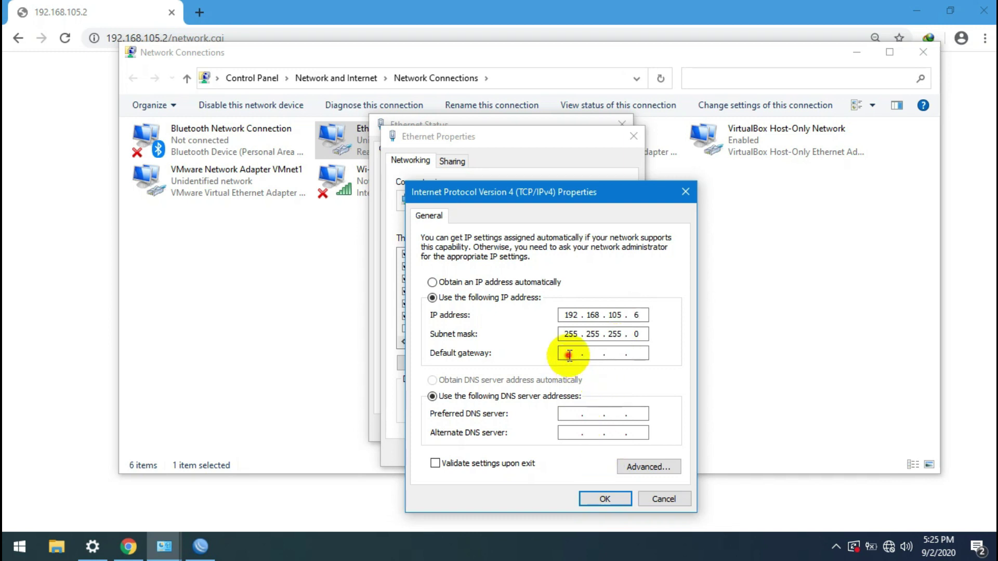
text(192 . 168 . 1)
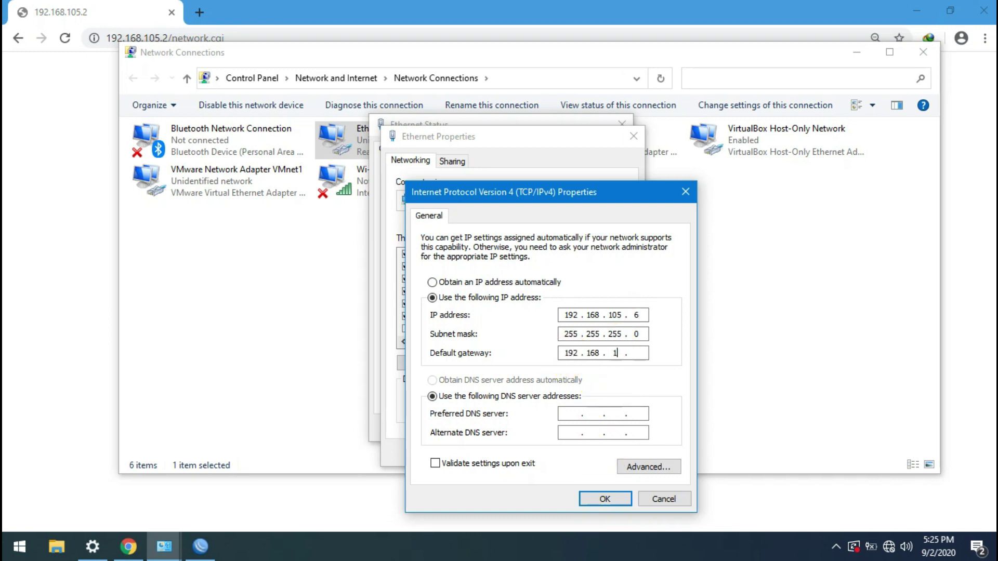
text(05)
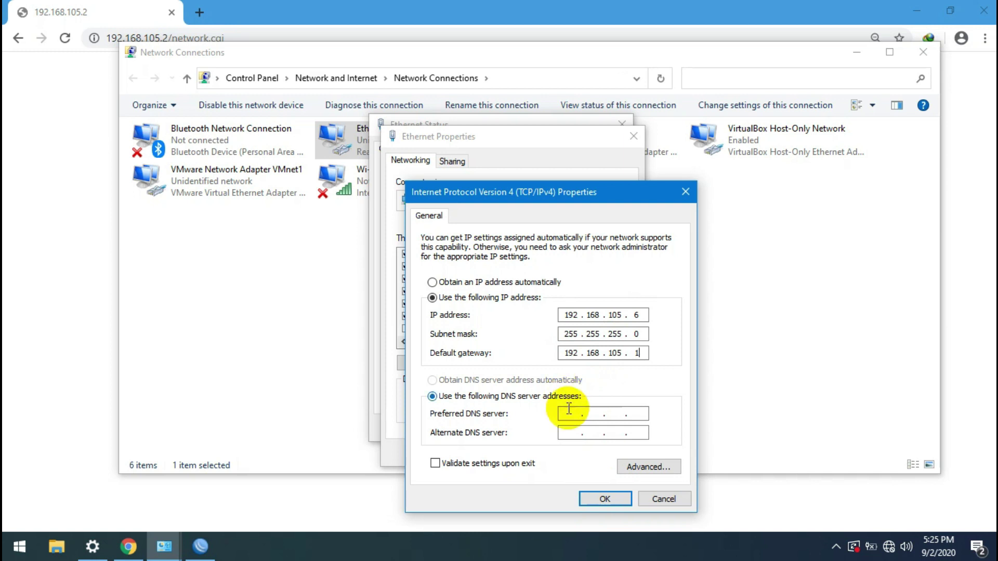
click(571, 414)
text(8.8.8.8)
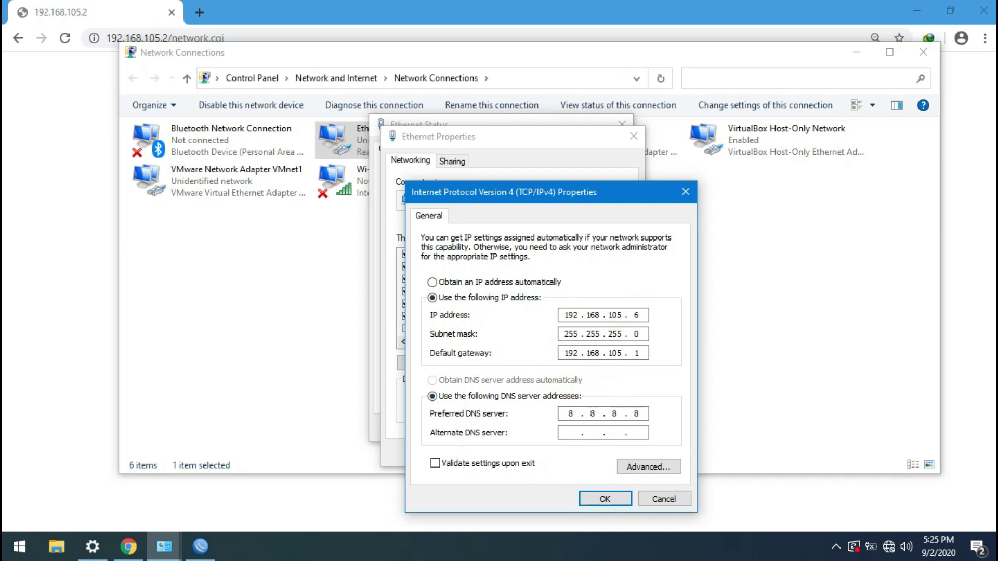
text(8.8.4)
click(605, 498)
click(546, 457)
click(597, 434)
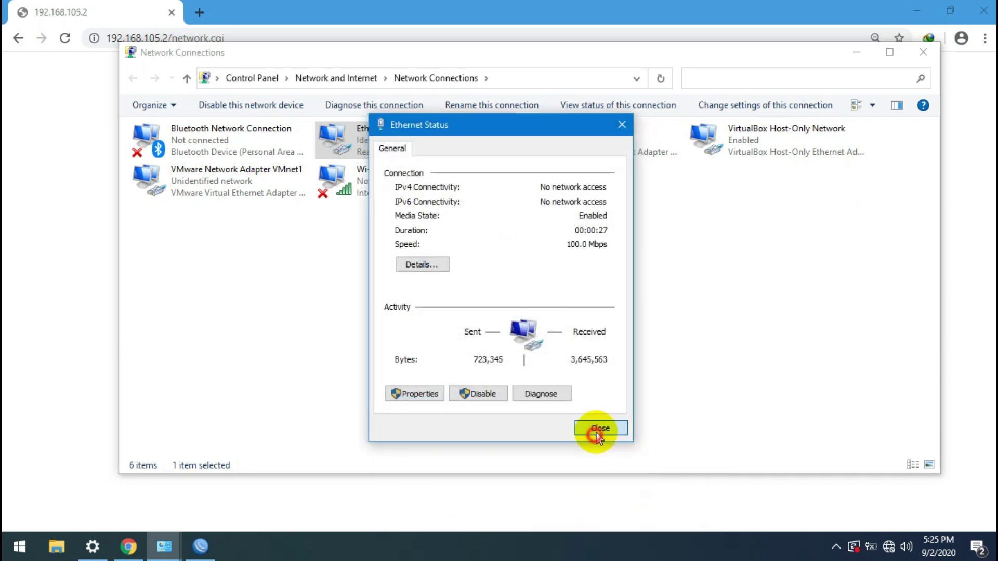
click(67, 289)
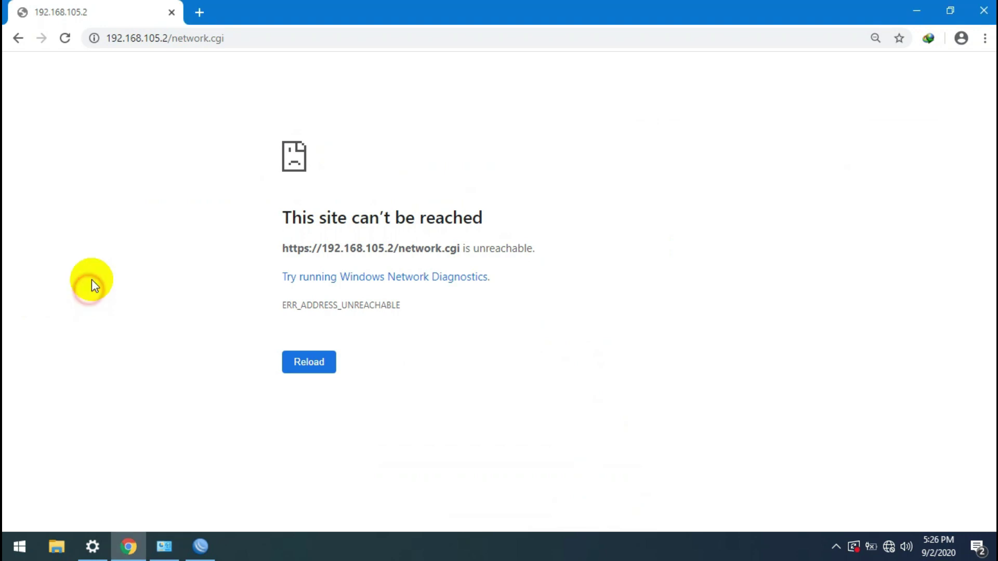
Step: Reload 192.168.105.2 and proceed past the certificate warning
click(235, 42)
key(Return)
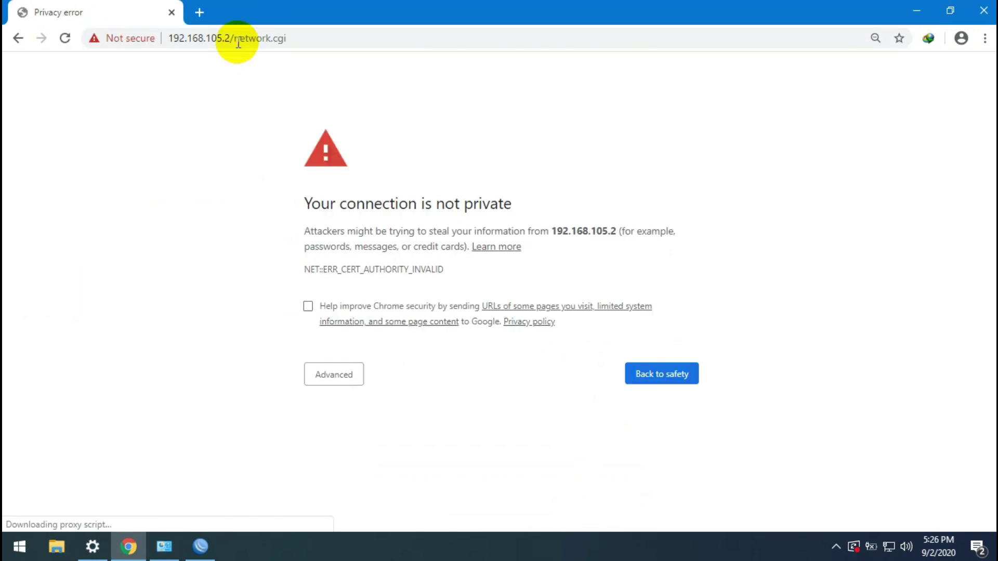
click(342, 375)
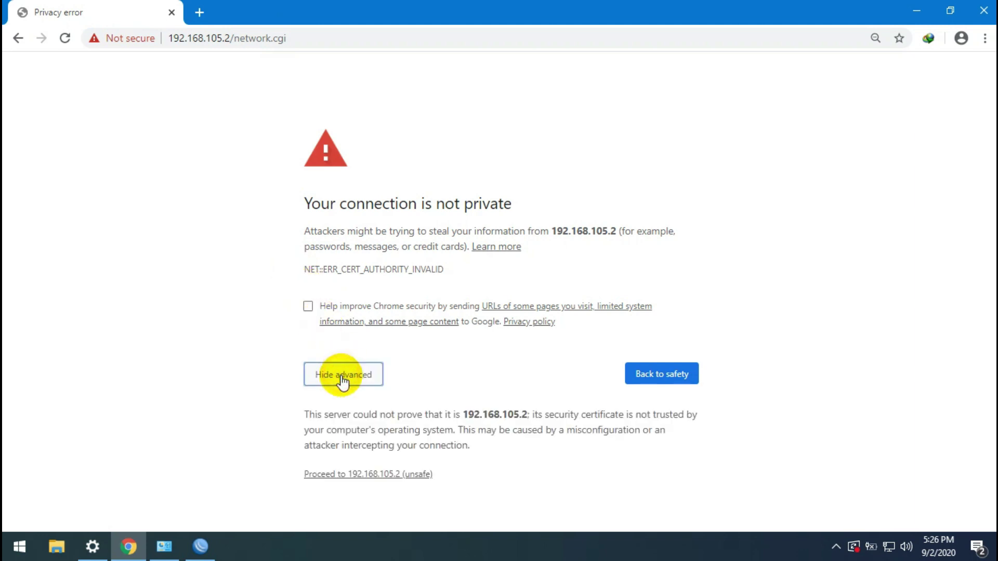
click(366, 475)
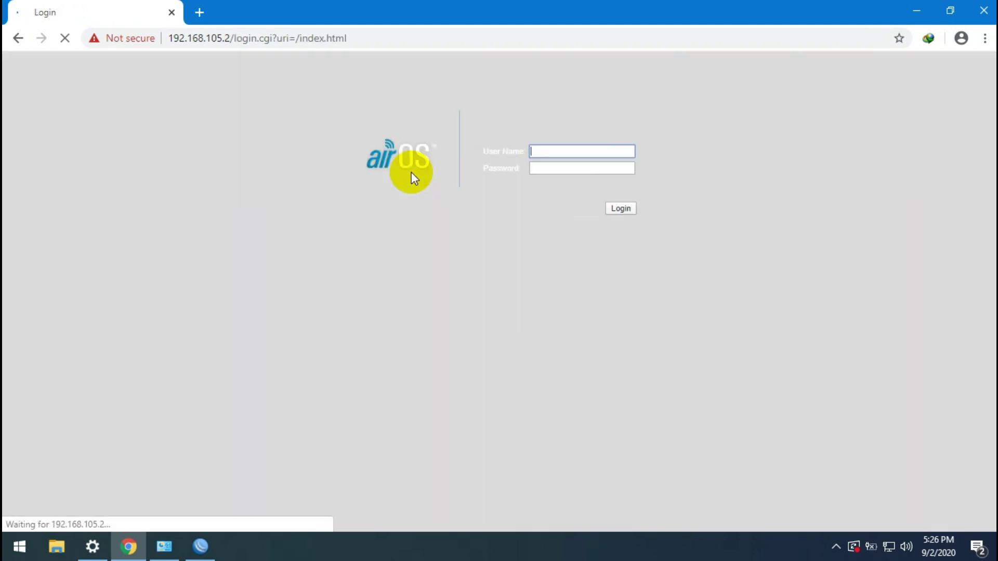
Step: Log in to airOS with the device username and password
text(UBTN)
key(BackSpace)
key(BackSpace)
key(BackSpace)
key(BackSpace)
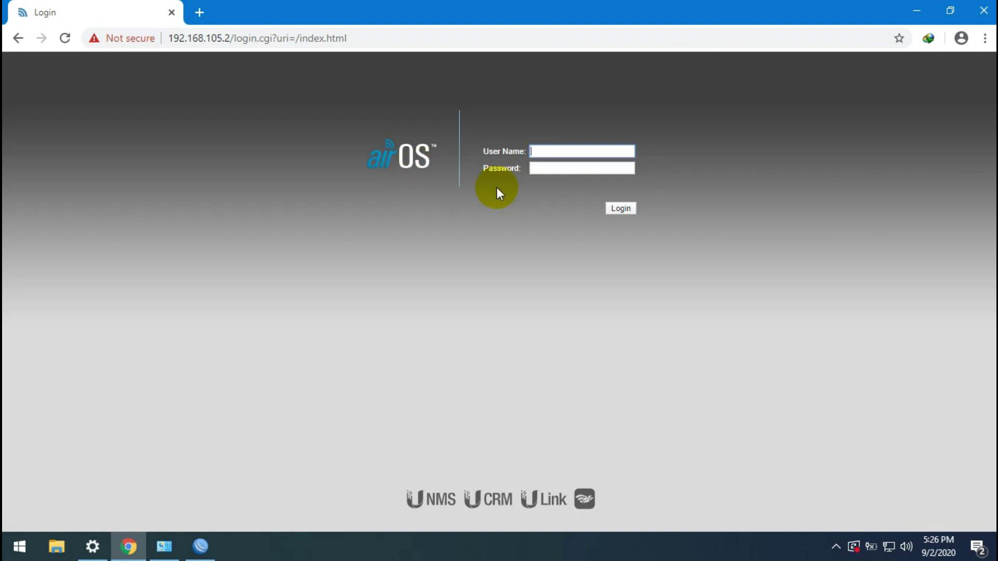
text(ubnt)
click(542, 182)
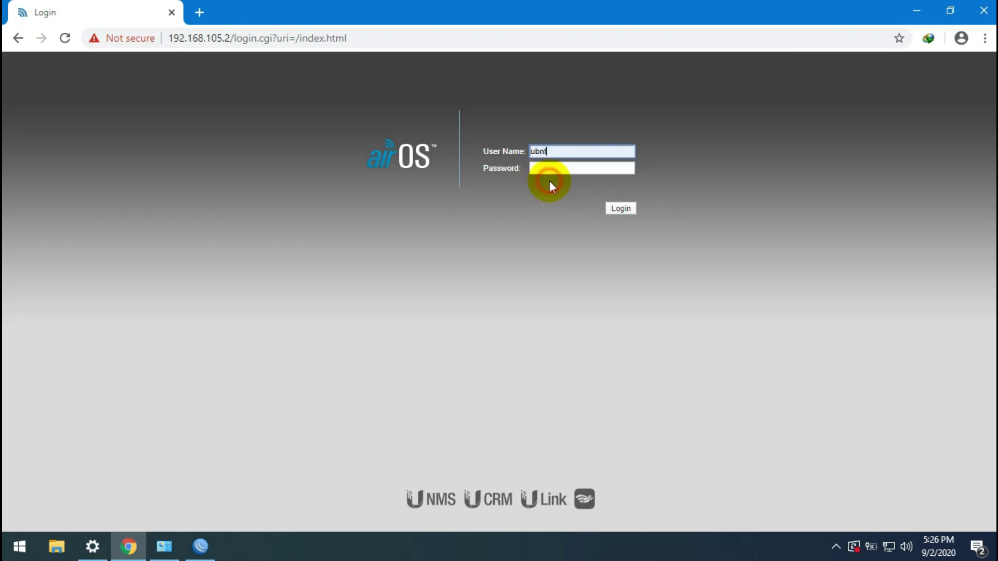
click(549, 167)
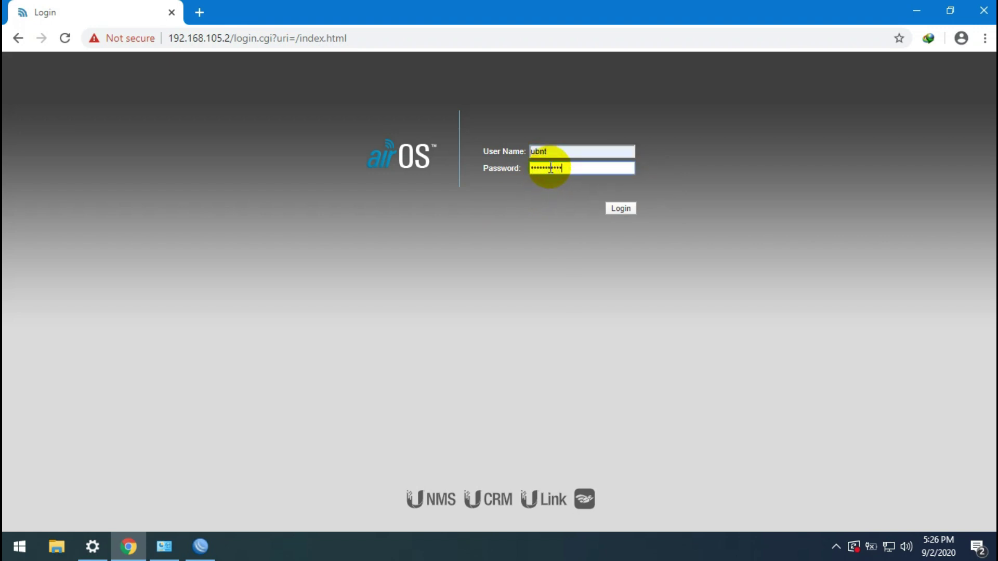
key(Return)
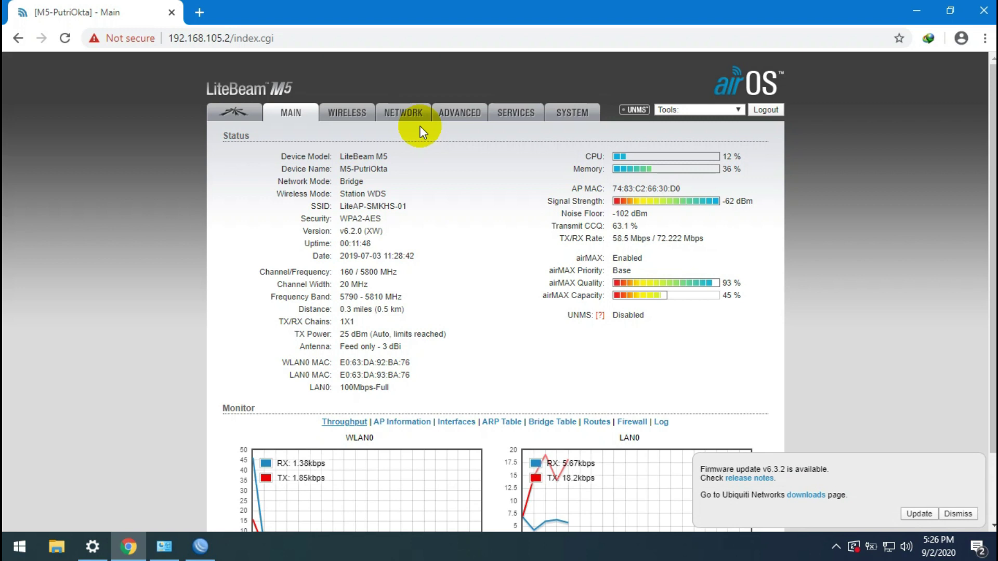
Step: Open speedtest.net in a new tab and start a speed test
click(200, 12)
text(spee)
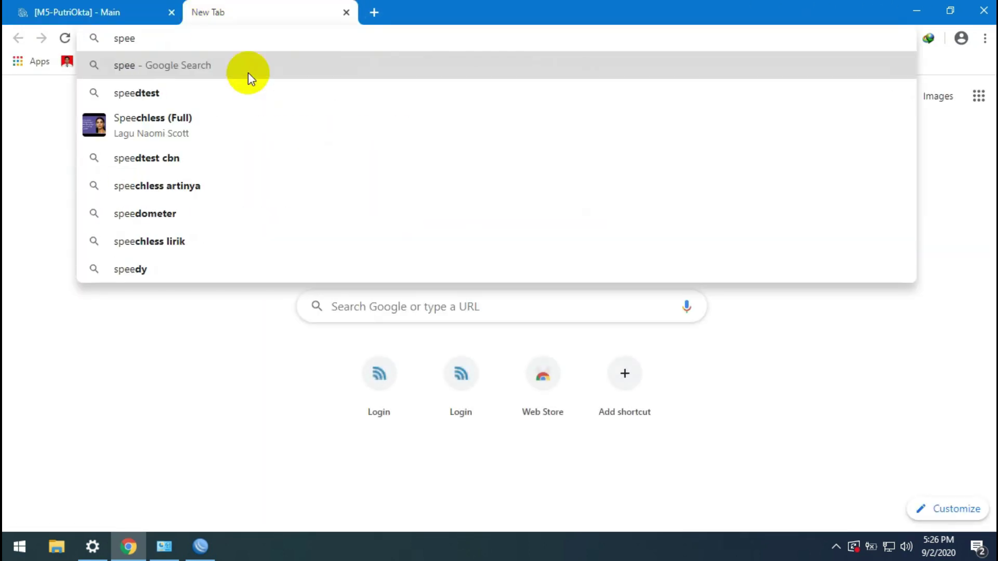
click(232, 90)
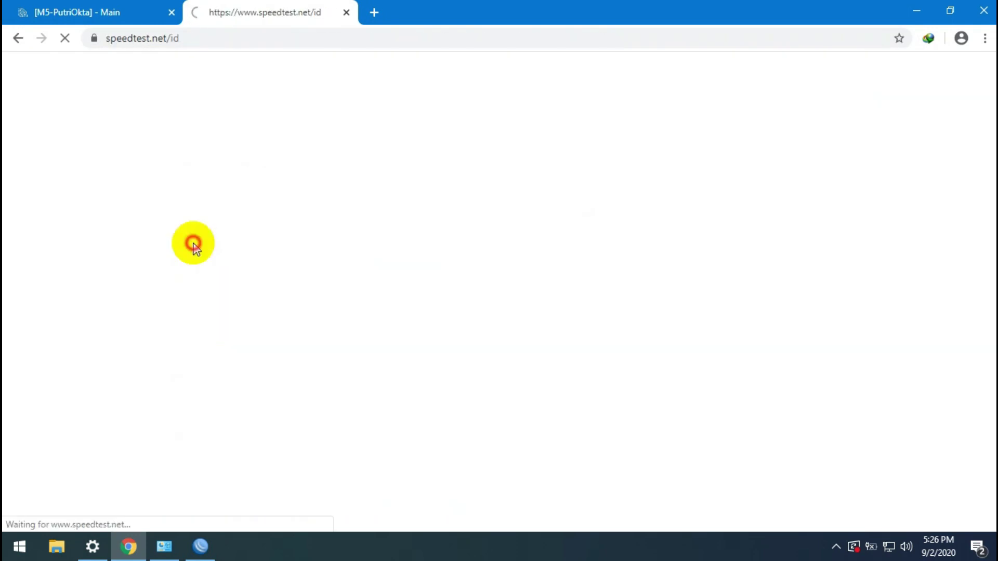
click(107, 11)
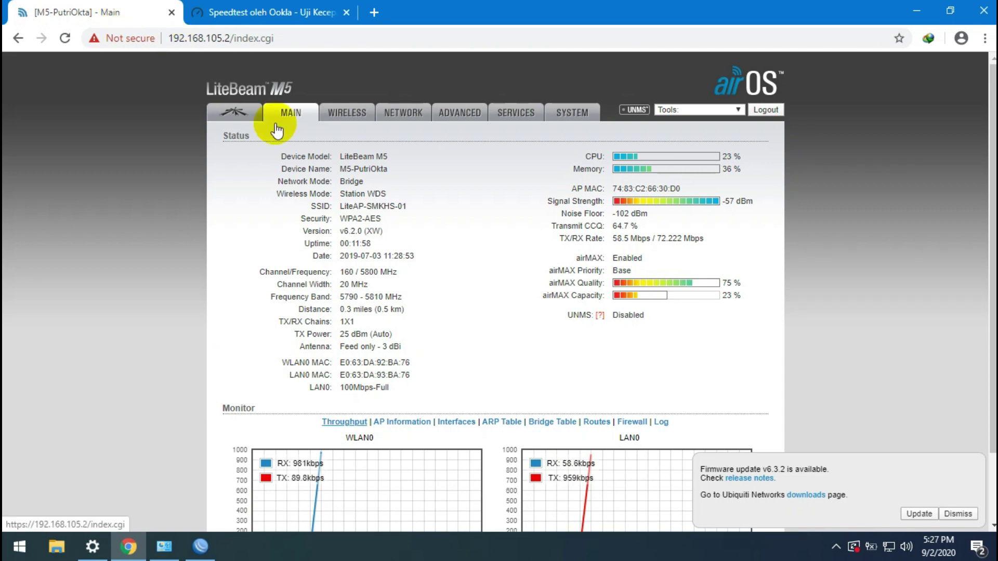
click(285, 13)
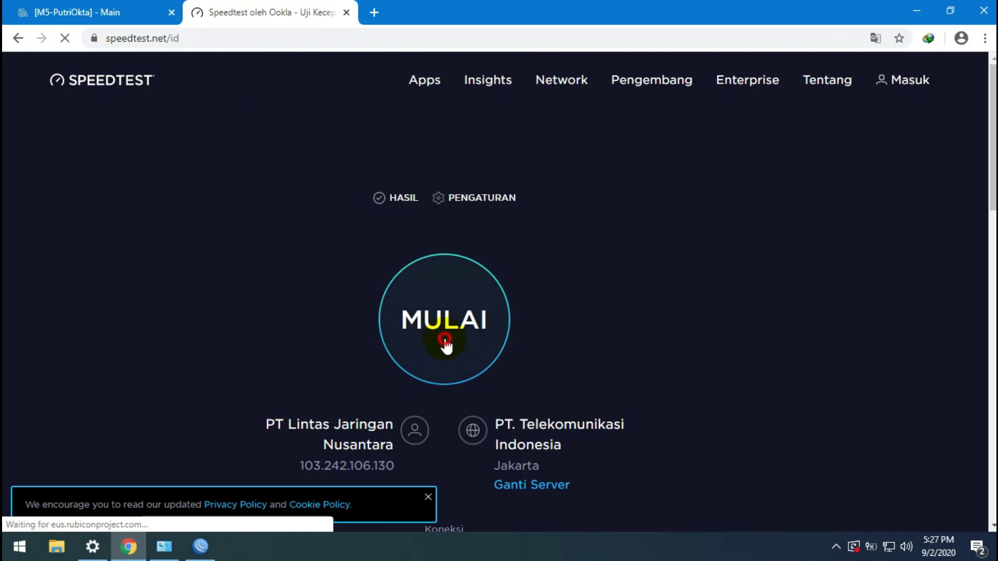
click(446, 346)
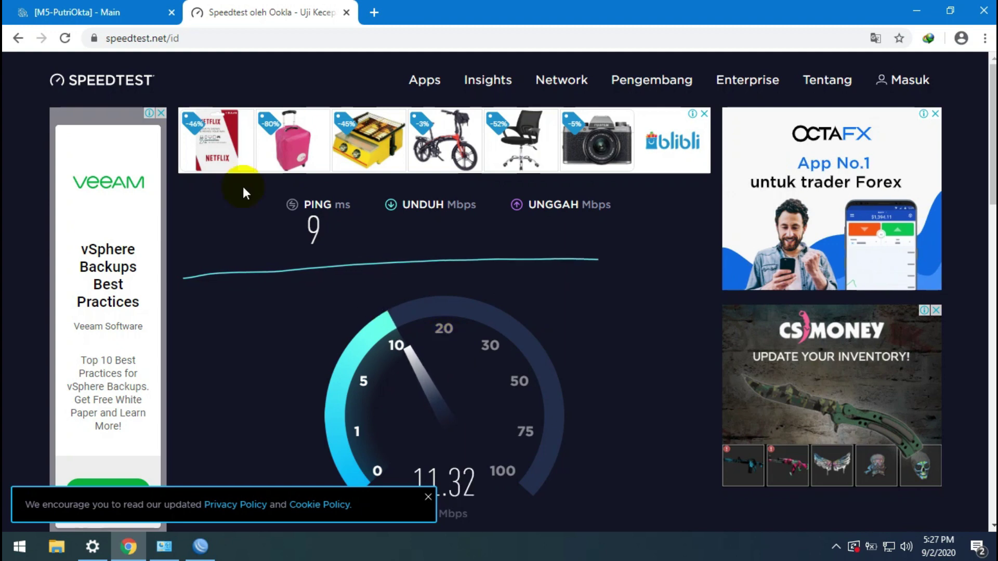
Step: Check the LiteBeam's Main status page mid-test, then bring WinBox forward
click(77, 13)
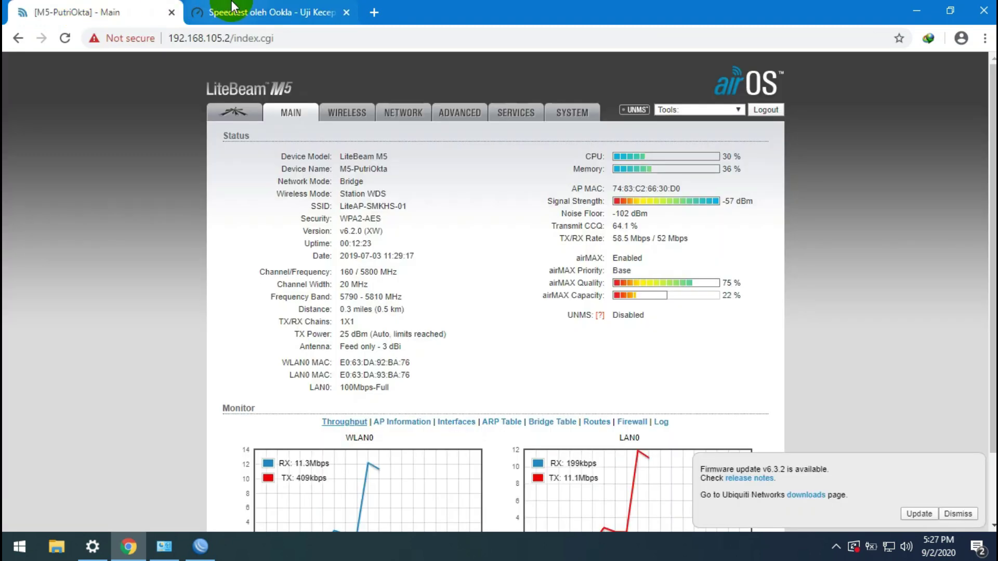
click(259, 12)
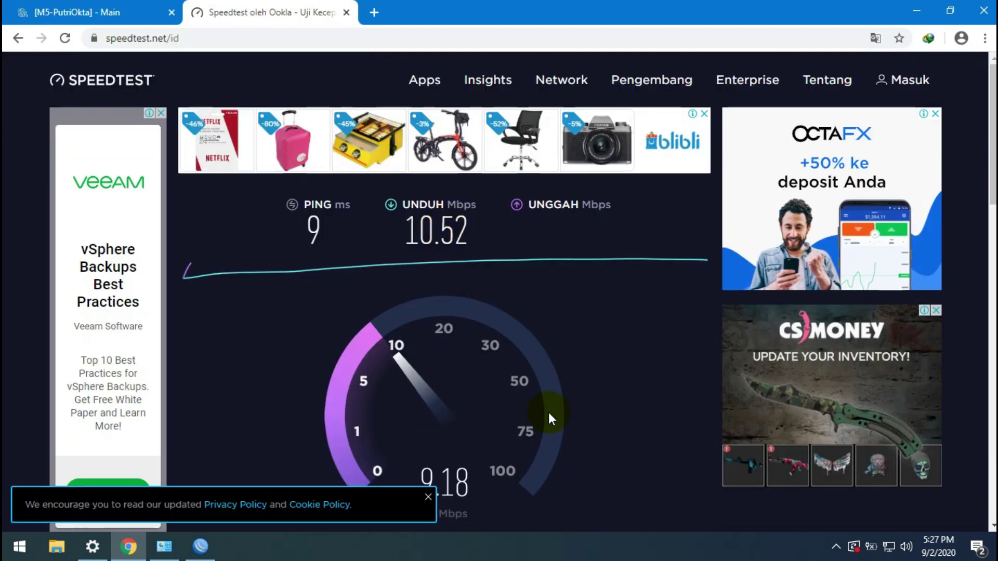
mouse_move(172, 558)
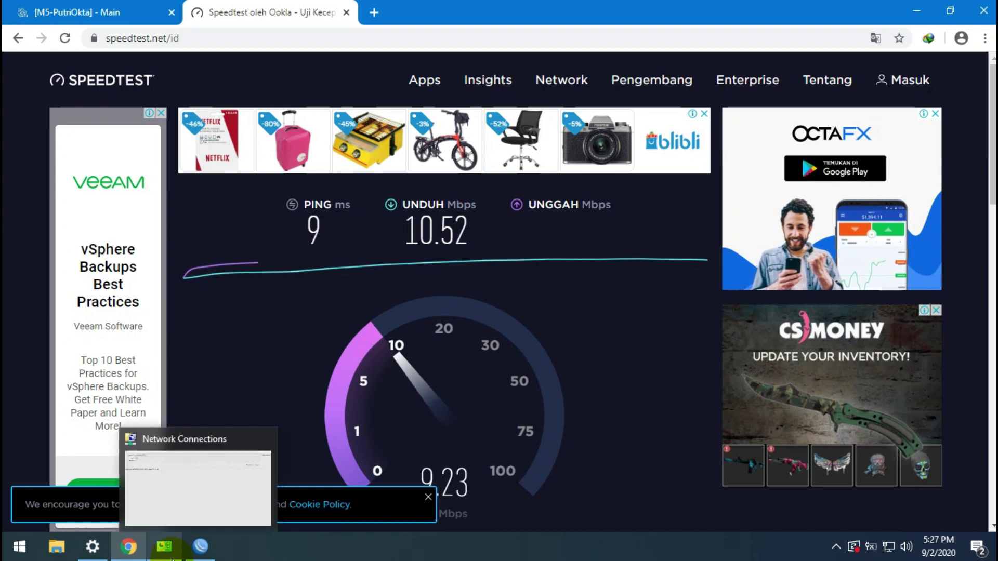
click(200, 546)
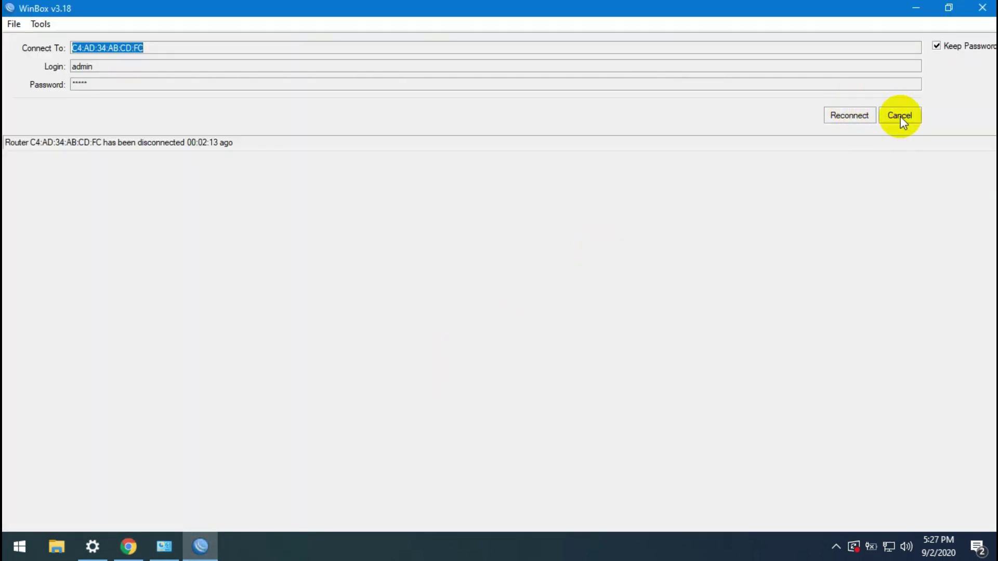
Step: Connect WinBox to the 192.168.105.1 router from Neighbors, then view the 10.52/9.27 Mbps speed result
click(901, 119)
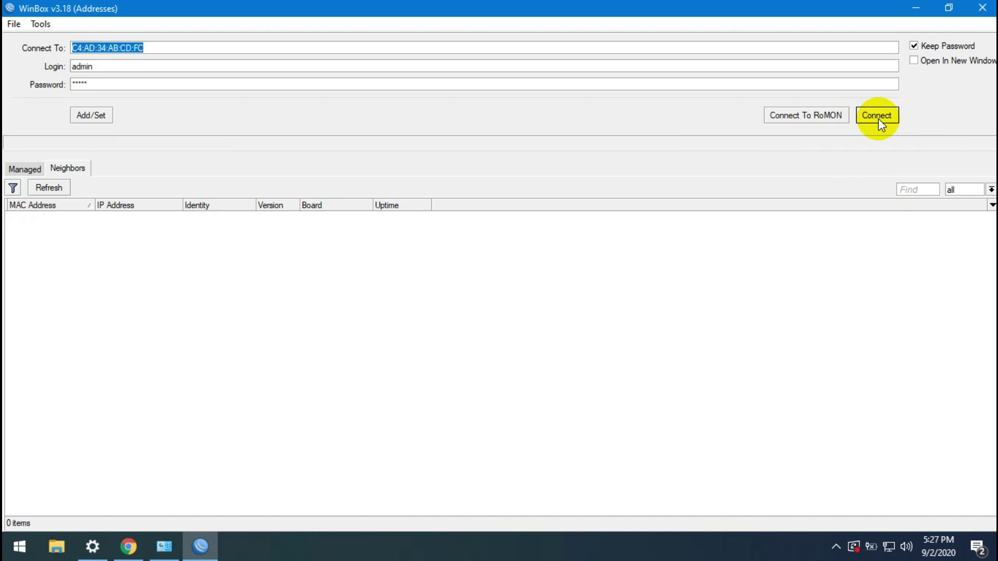
click(28, 169)
click(68, 170)
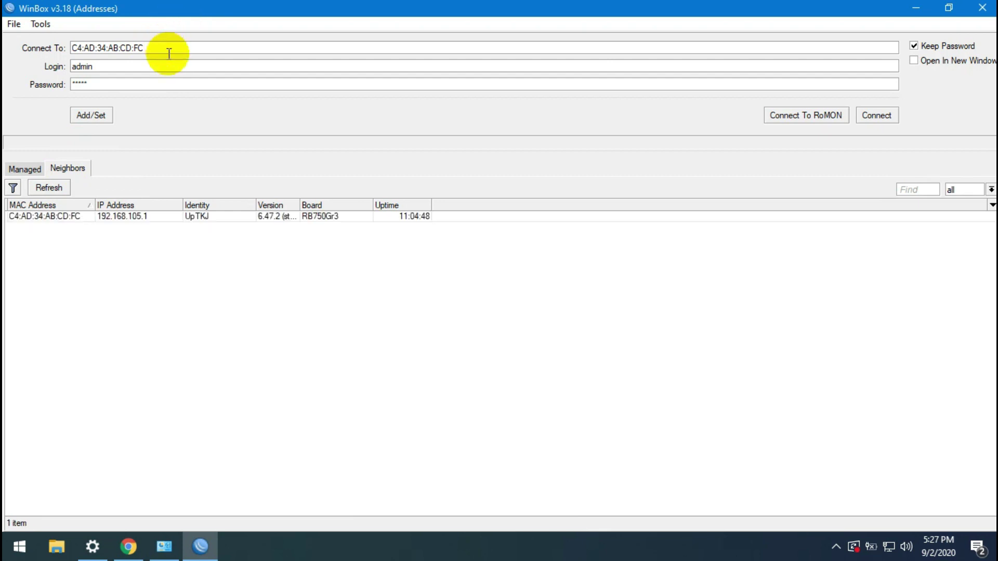
click(135, 217)
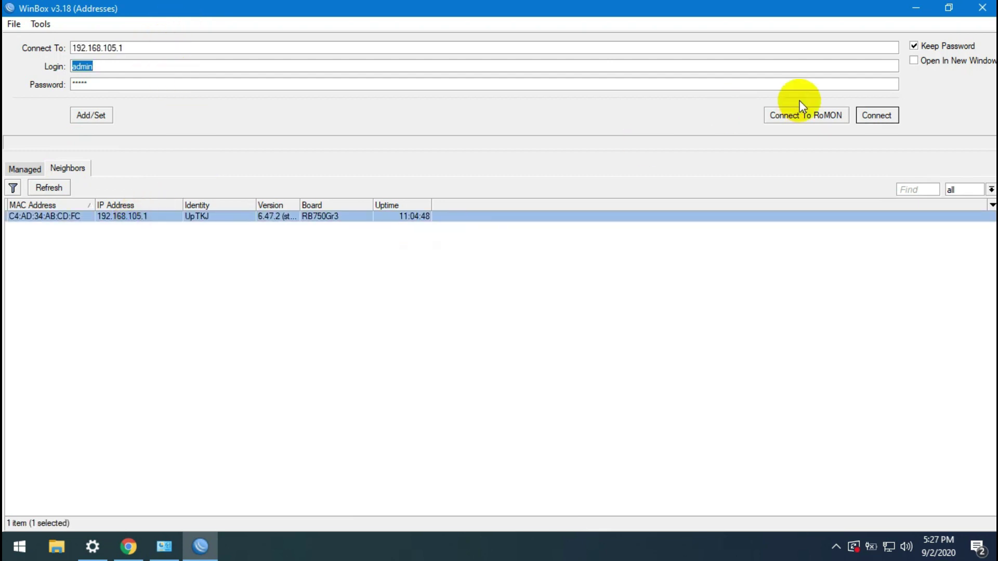
click(892, 120)
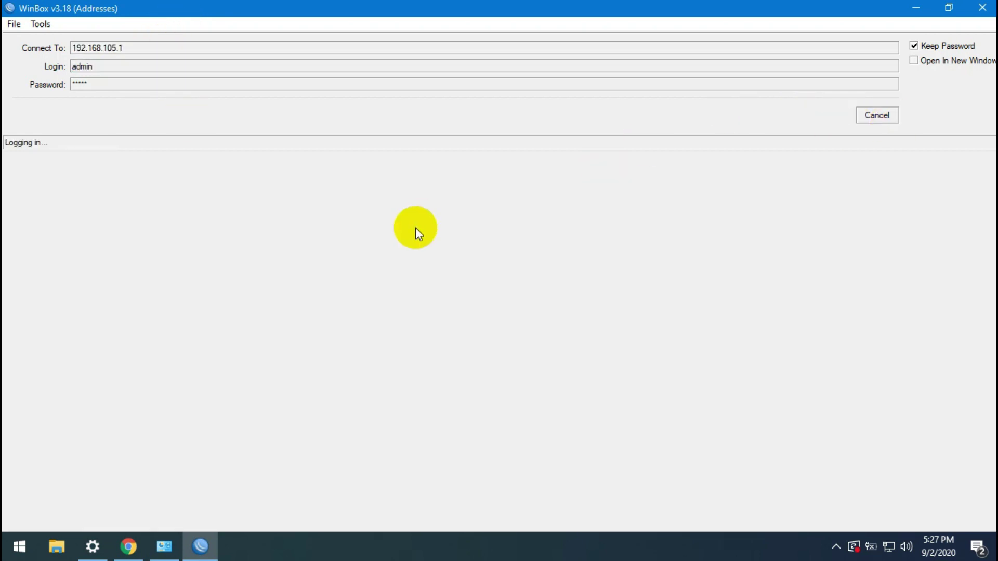
click(131, 543)
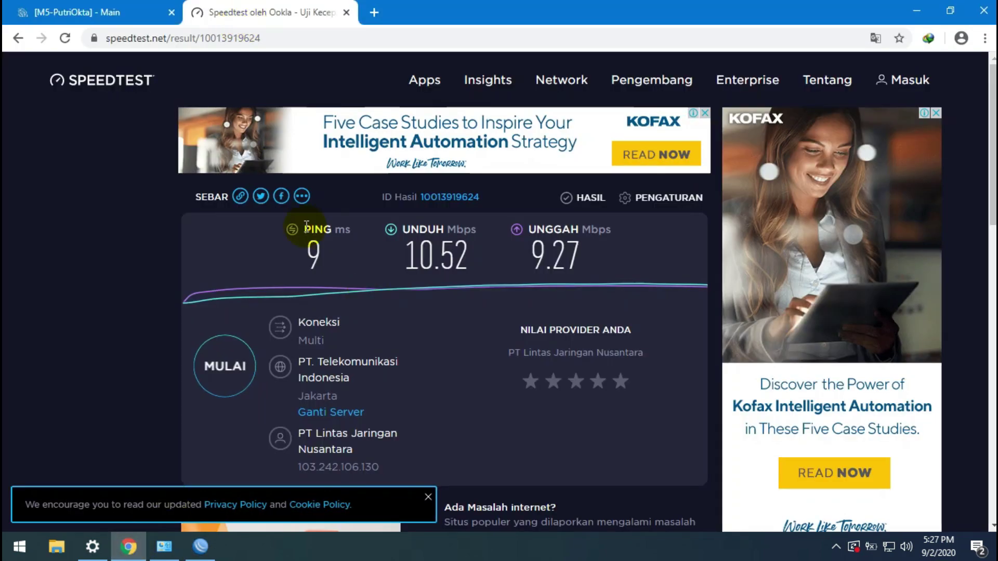
Step: Run the Speedtest again with the MULAI button
click(252, 373)
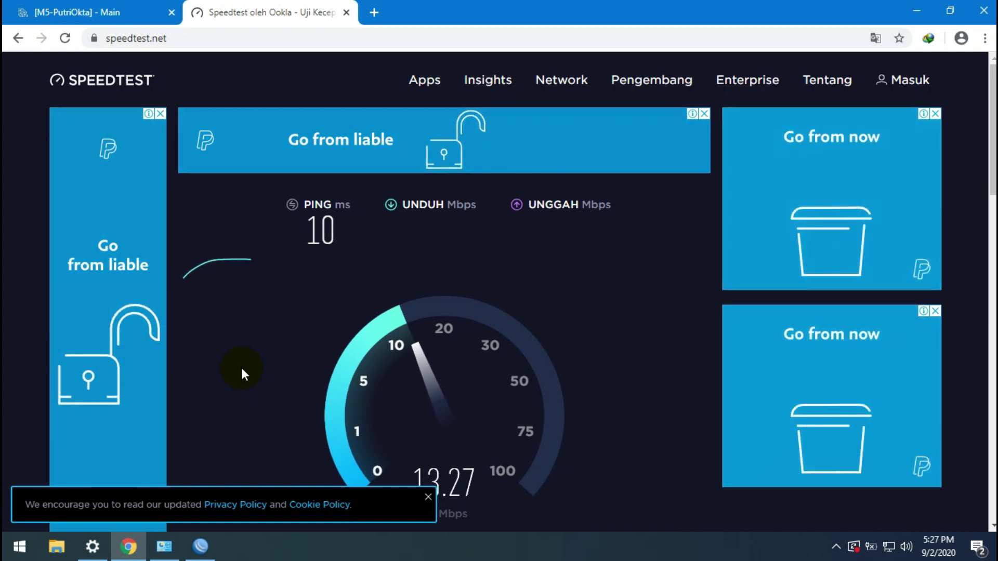
Step: Abort the stalled WinBox login and connect to the router by its MAC address
click(210, 553)
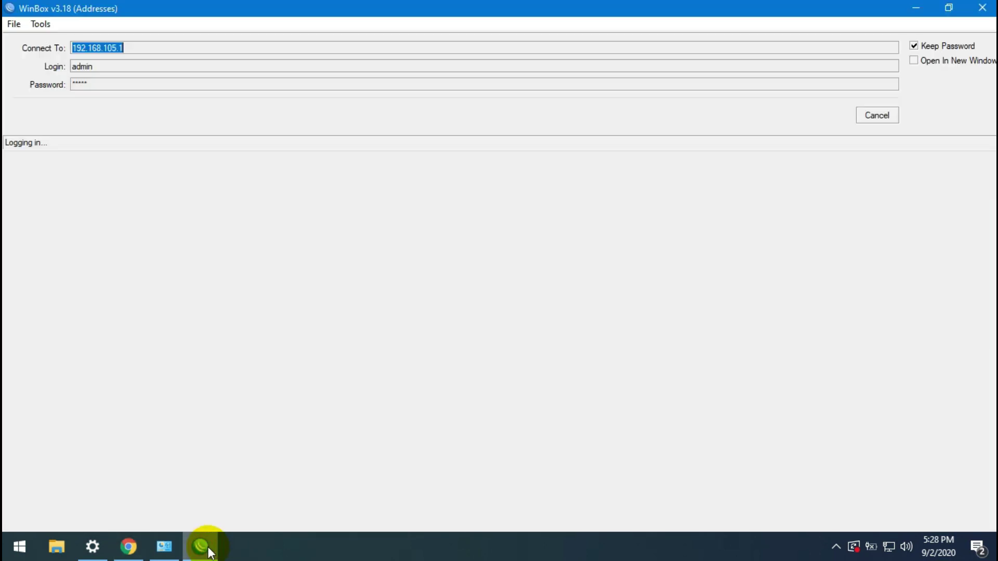
click(894, 122)
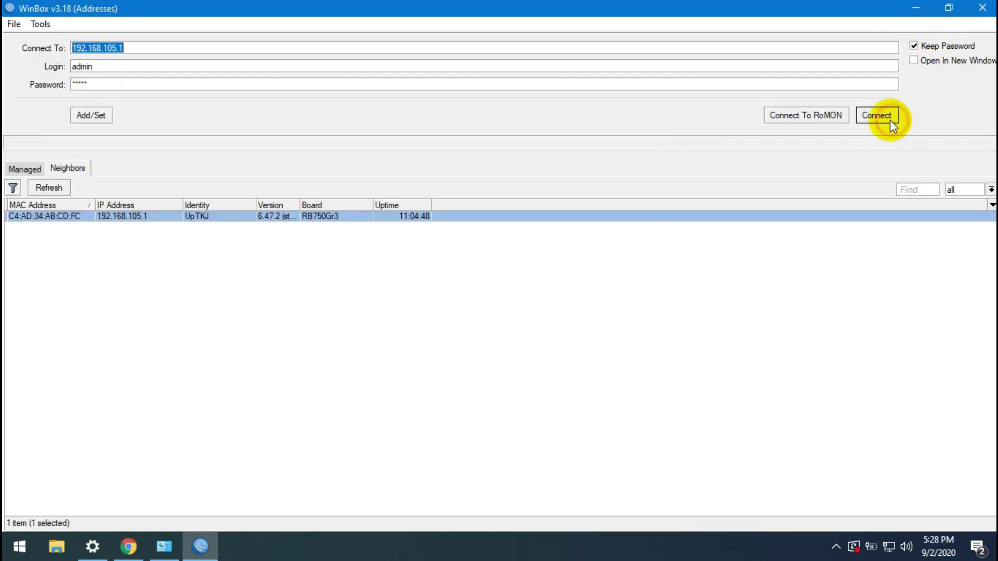
click(78, 217)
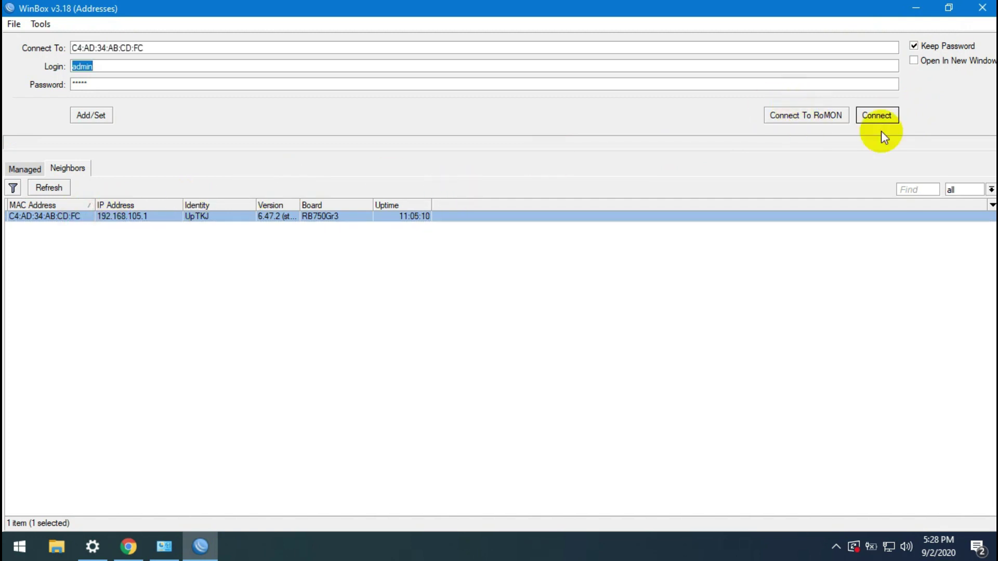
click(877, 116)
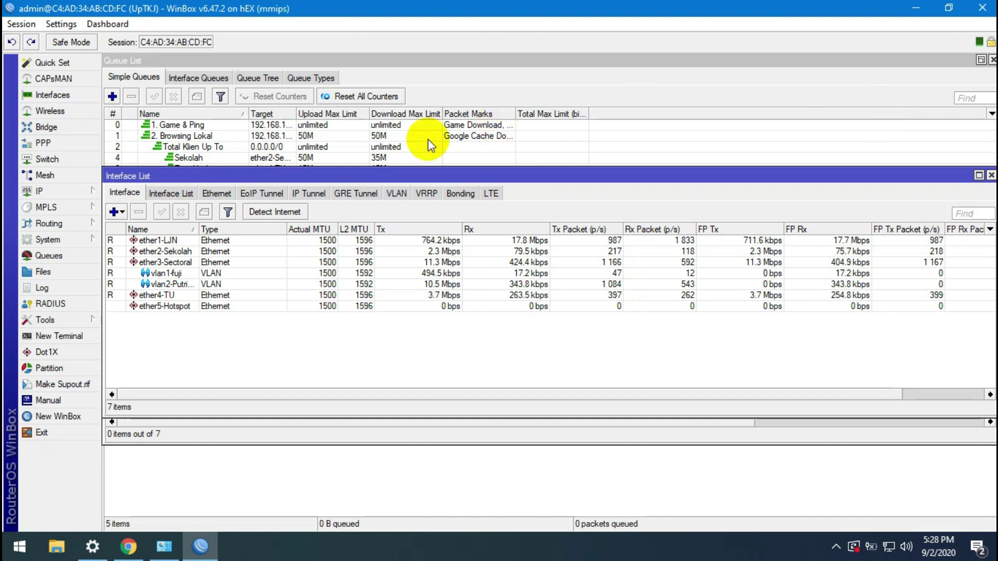
Step: Close the Interface List and Wireless Tables windows and dismiss the IP submenu
click(599, 284)
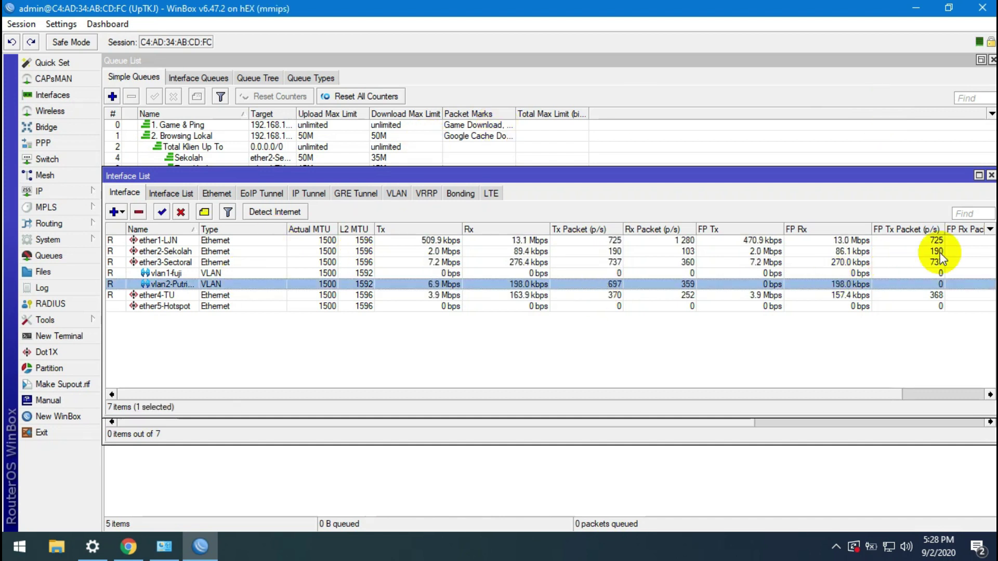
click(991, 176)
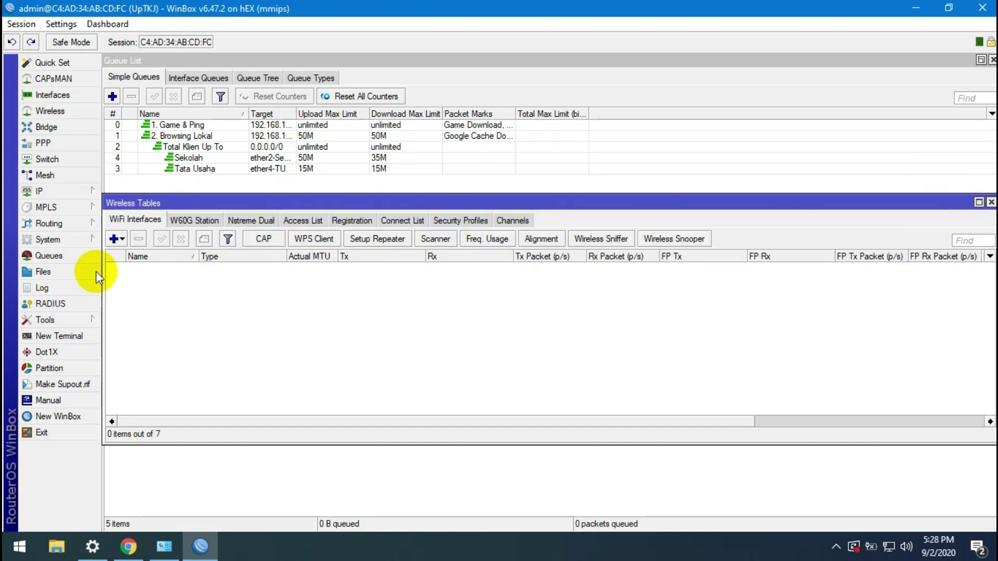
click(991, 202)
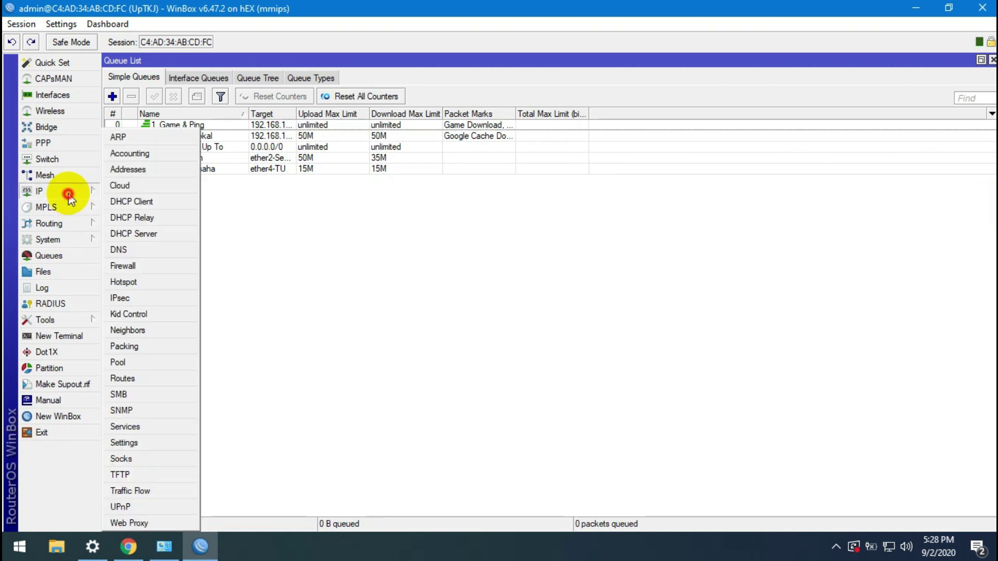
click(76, 258)
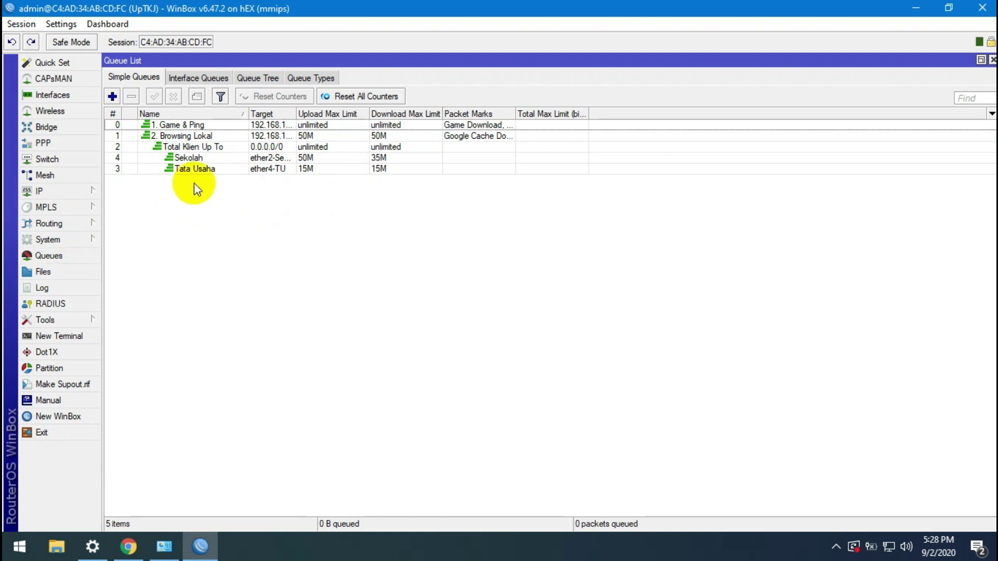
Step: Select the Tata Usaha queue, close the stray advert tab, and reconnect WinBox to the router
click(247, 170)
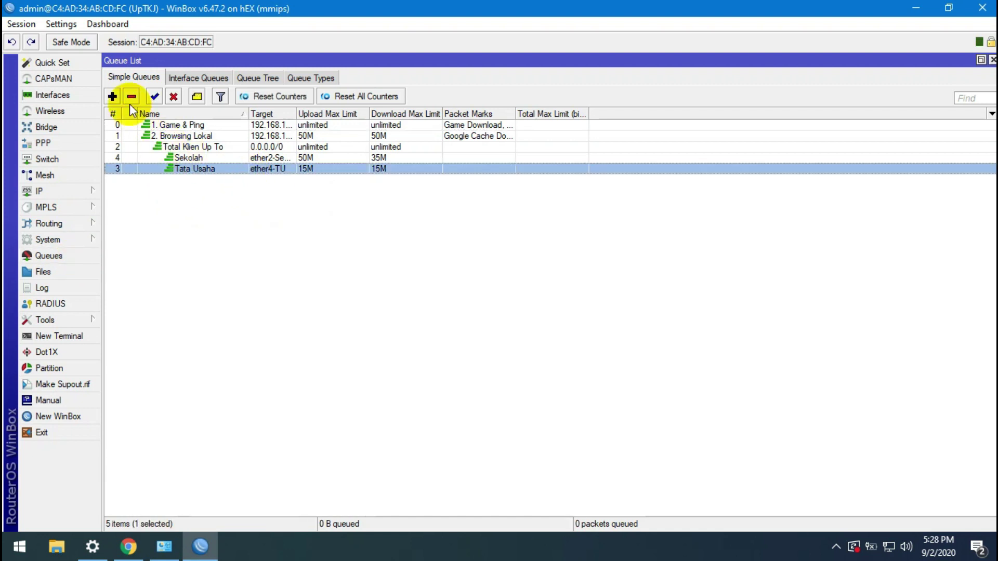
click(212, 177)
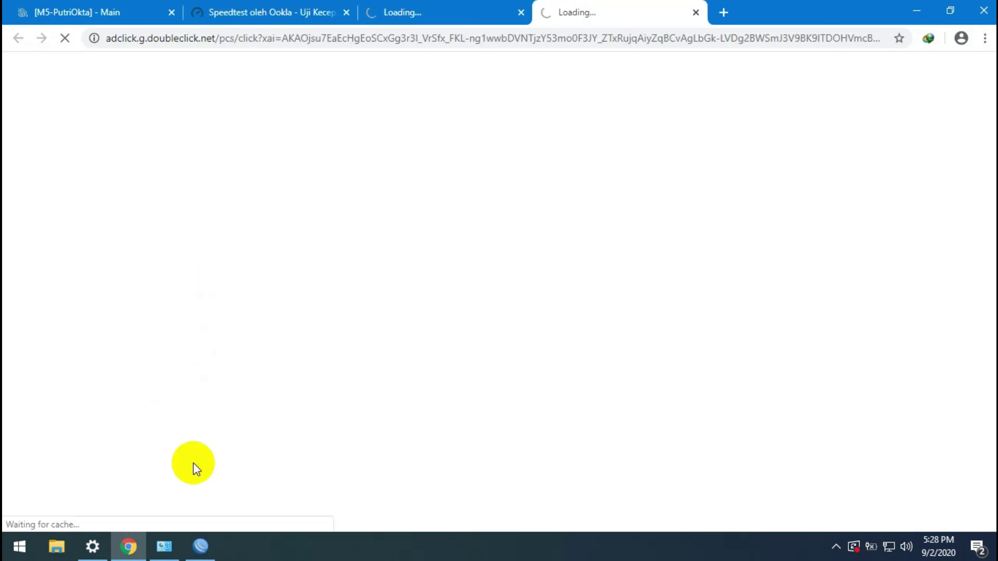
click(697, 12)
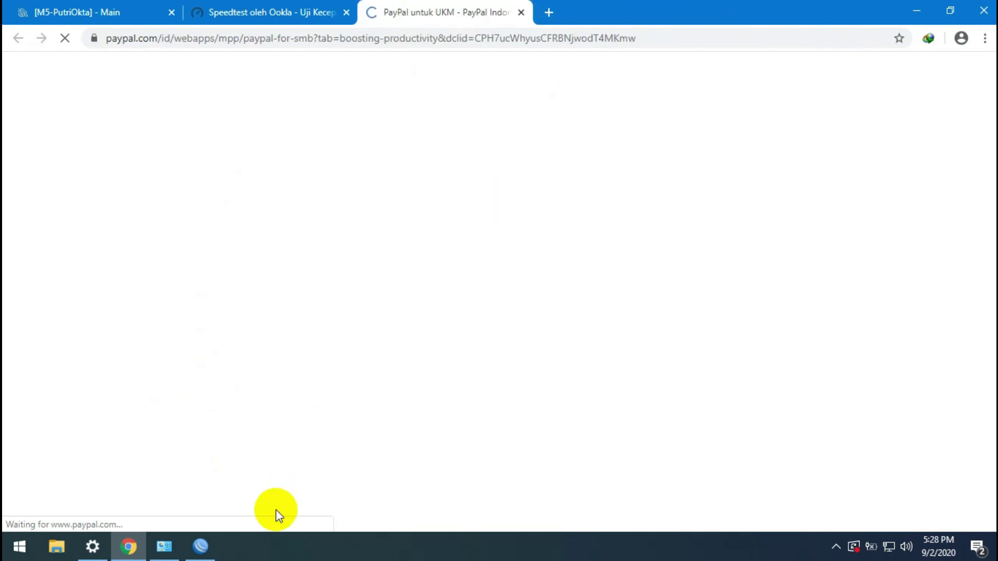
click(200, 548)
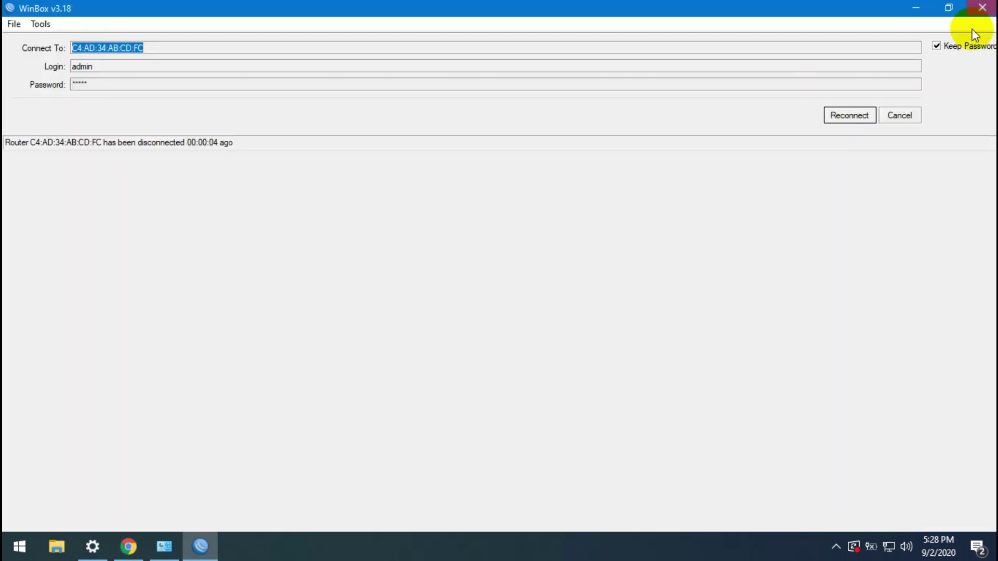
click(847, 115)
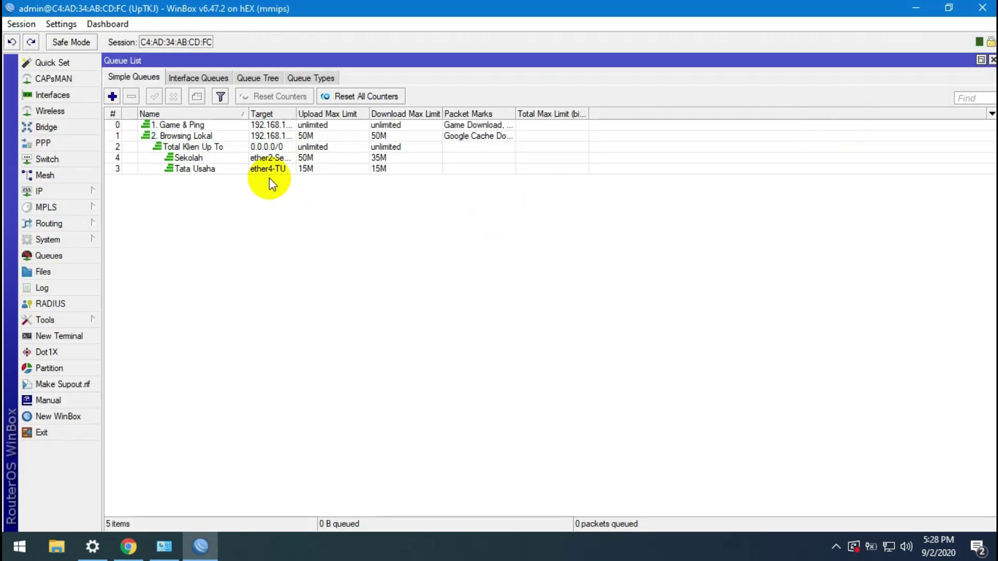
Step: Copy the Tata Usaha queue and rename the copy with the client's name
double_click(267, 170)
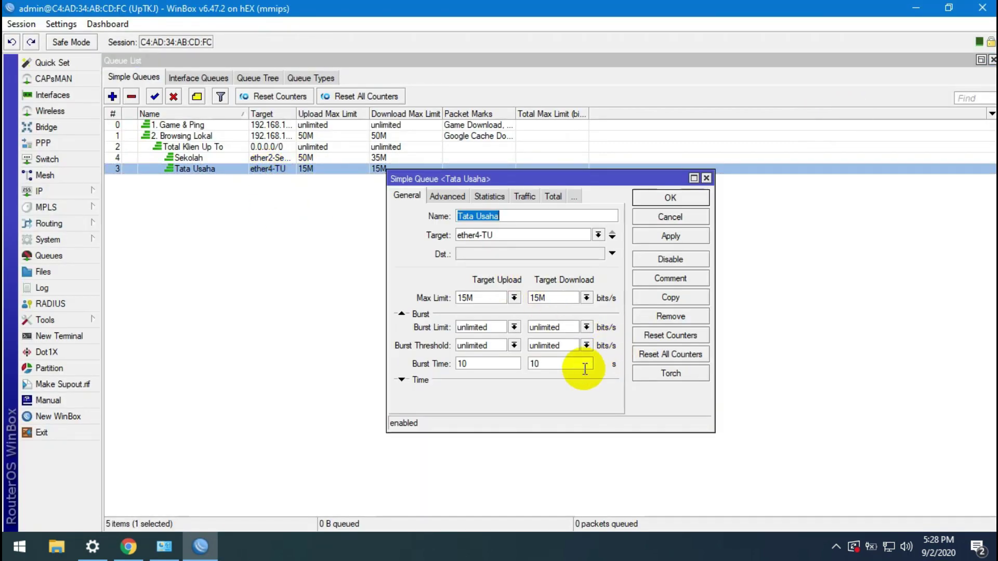
click(680, 203)
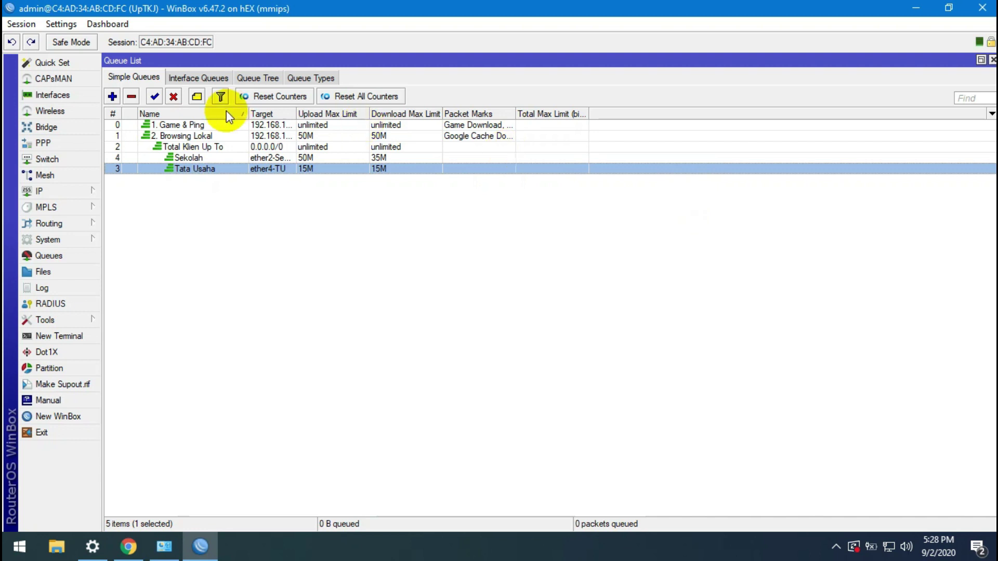
double_click(220, 171)
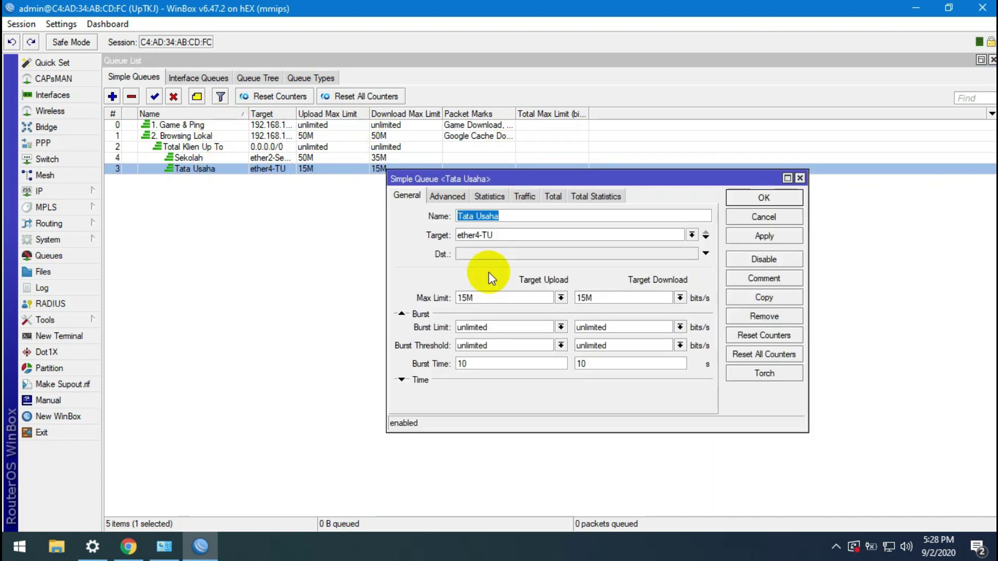
click(742, 301)
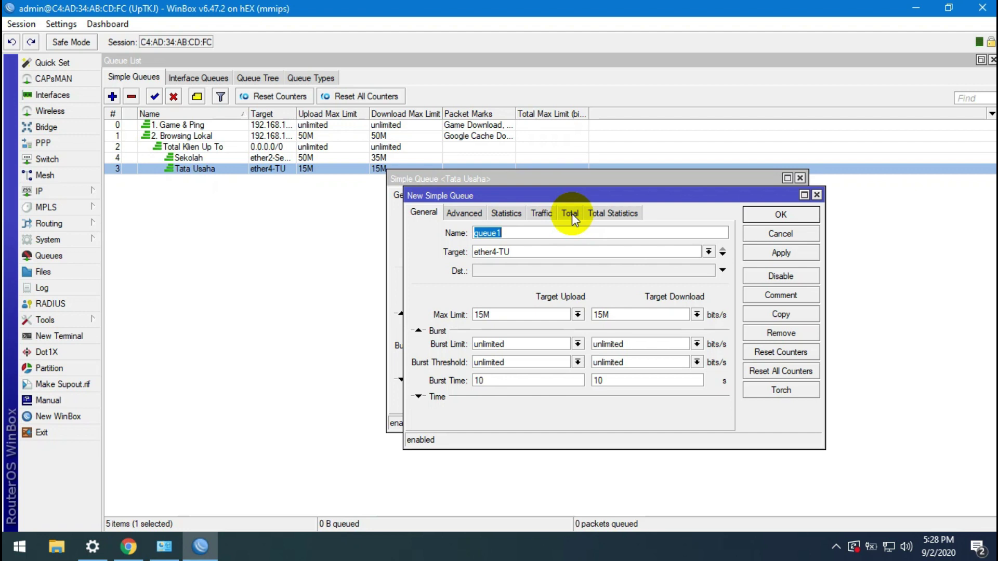
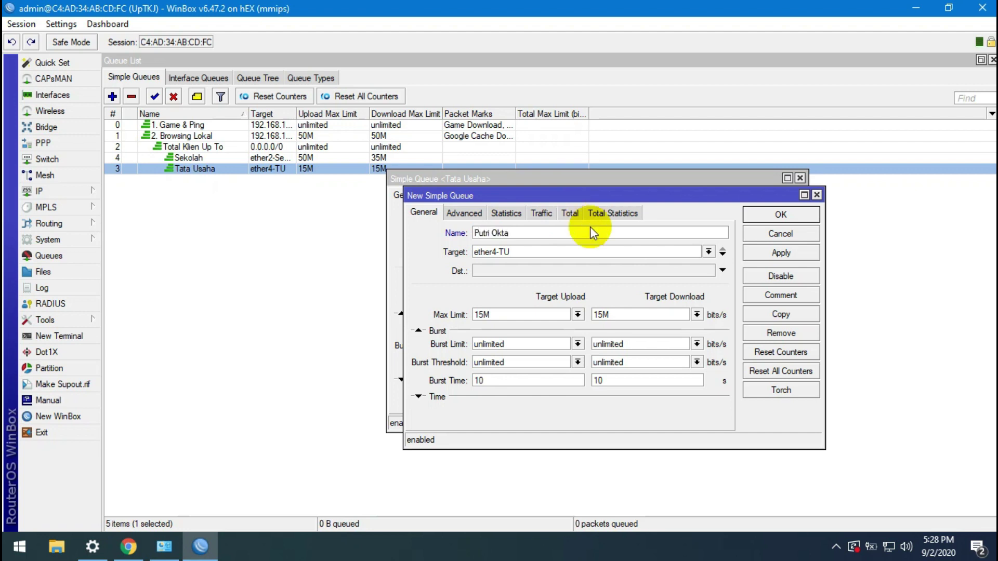
Step: Set the copy's target to 192.168.105.0/24 with 2M/2M max limits and save it
key(ctrl+a)
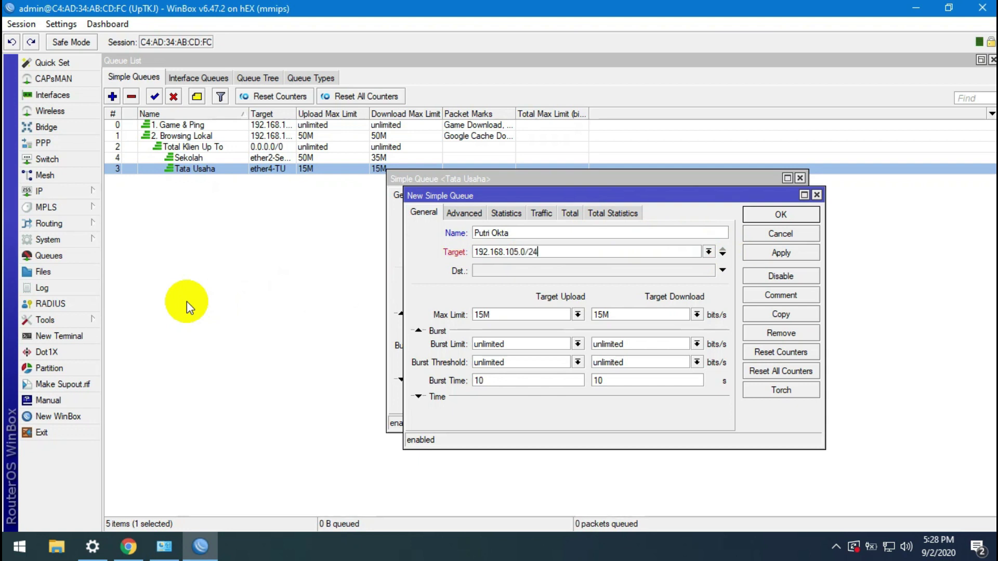
click(509, 316)
key(ctrl+a)
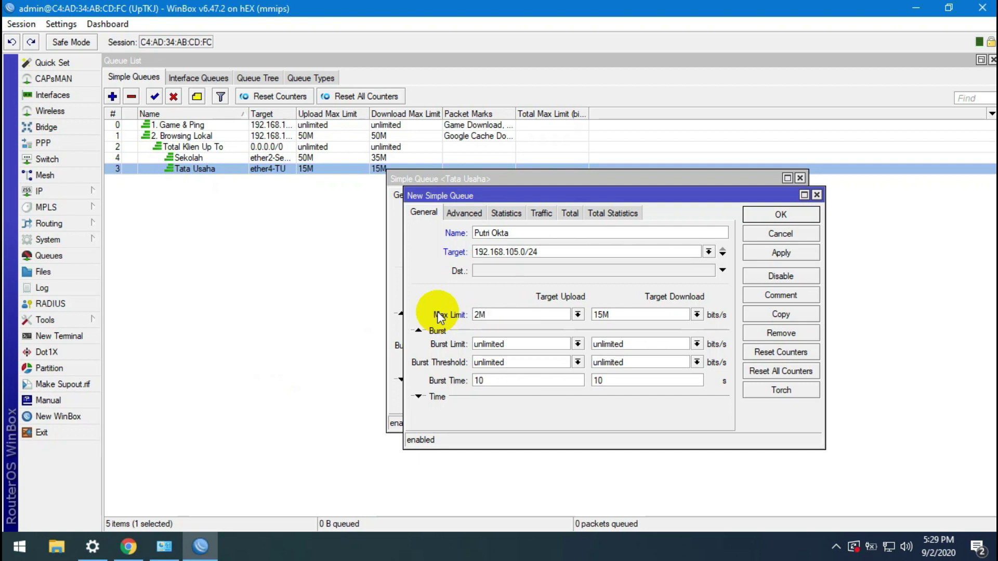
click(628, 314)
key(ctrl+a)
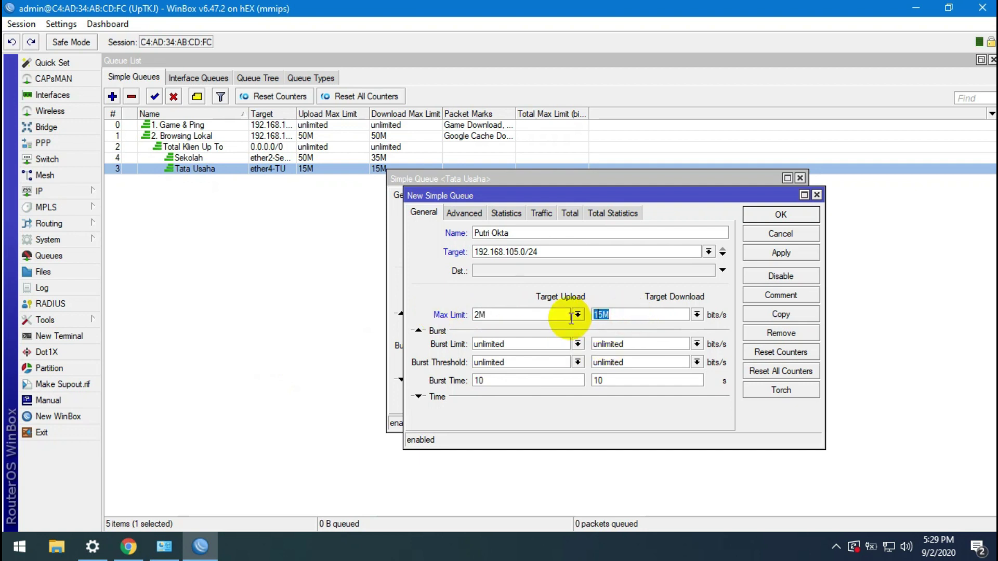
click(813, 253)
click(796, 216)
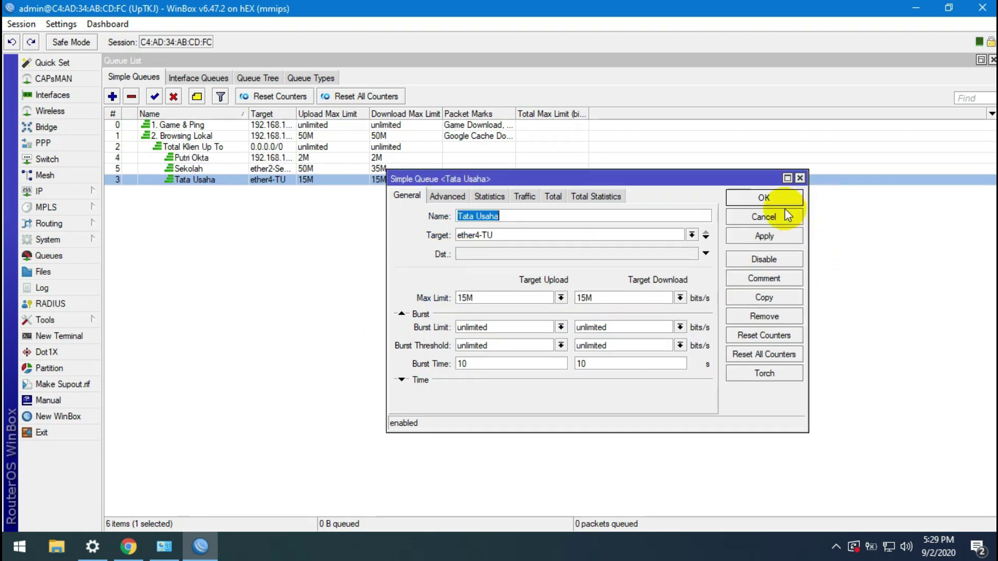
Step: Add another Tata Usaha copy targeting 192.168.104.0/24 with 2M upload and 2M download limits
click(775, 302)
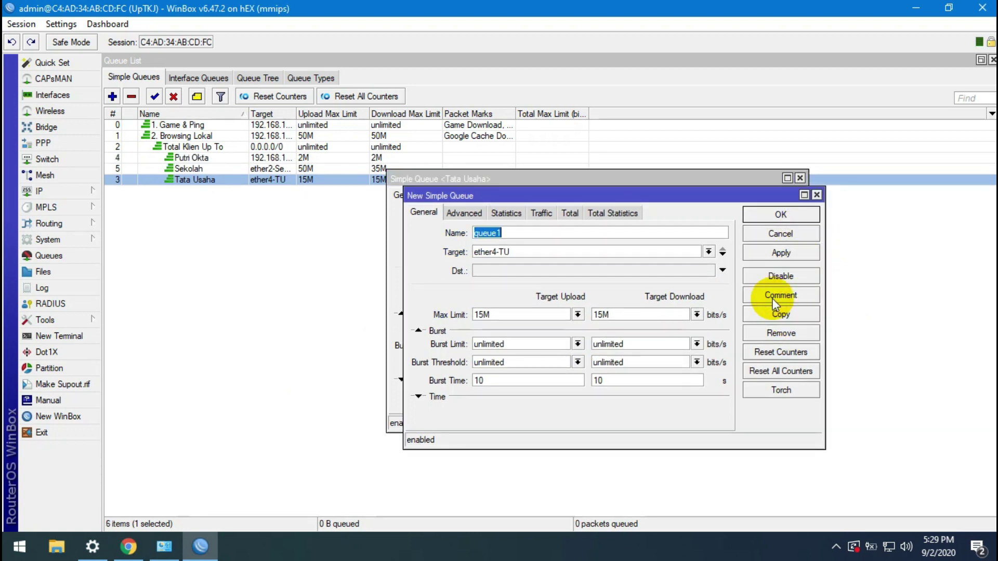
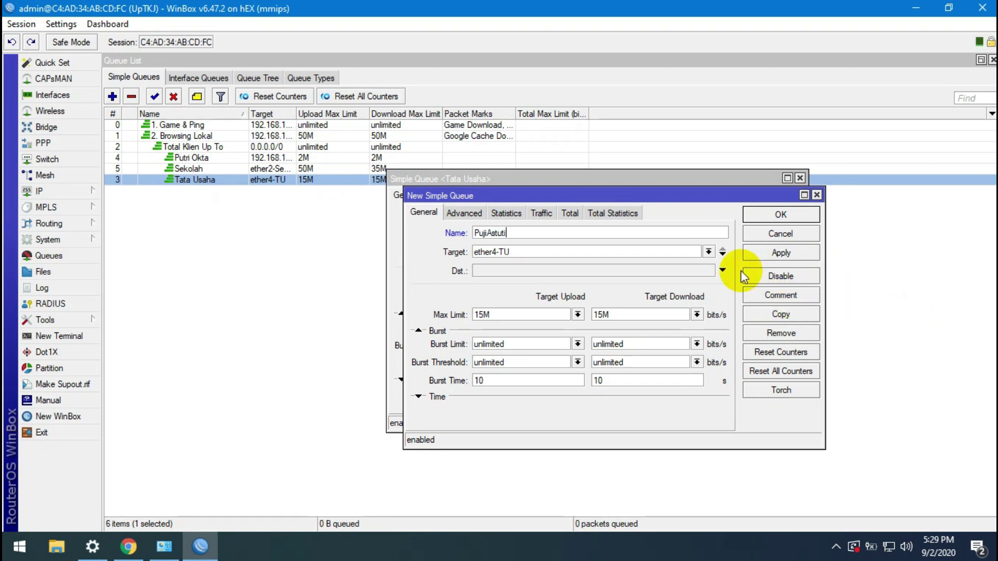
double_click(481, 252)
text(19)
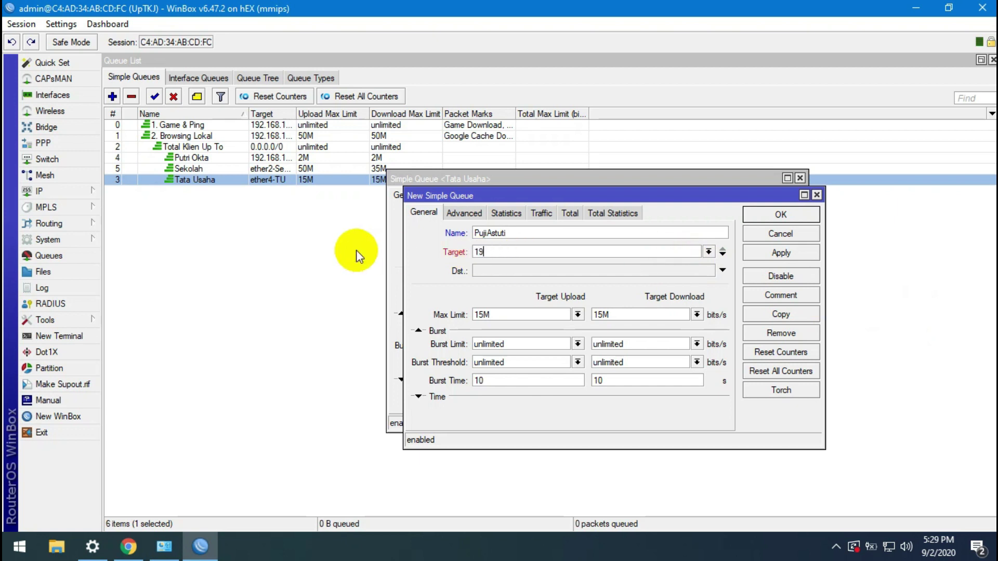
text(2.168.10)
text(4.0.2)
text(/24)
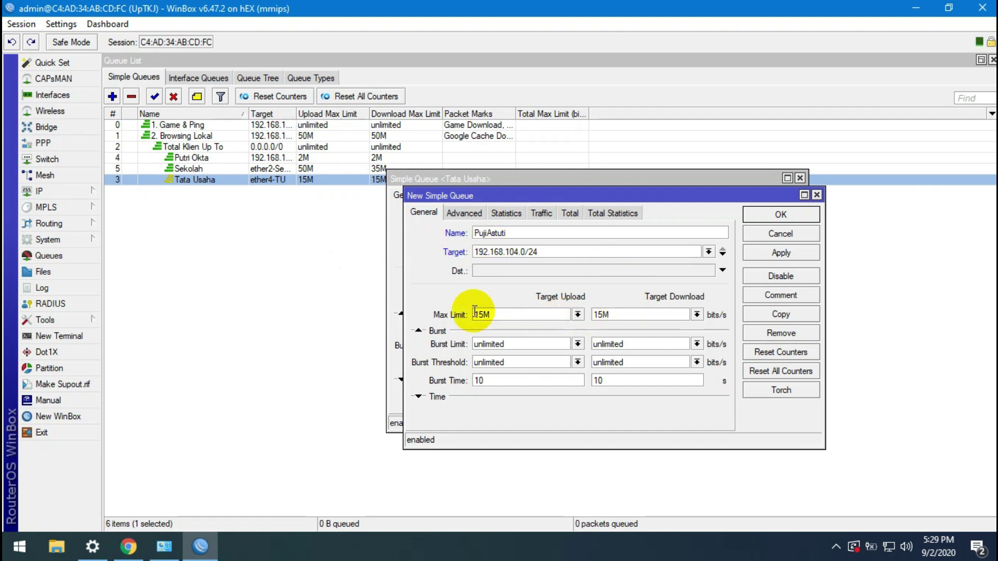
drag(482, 314, 467, 314)
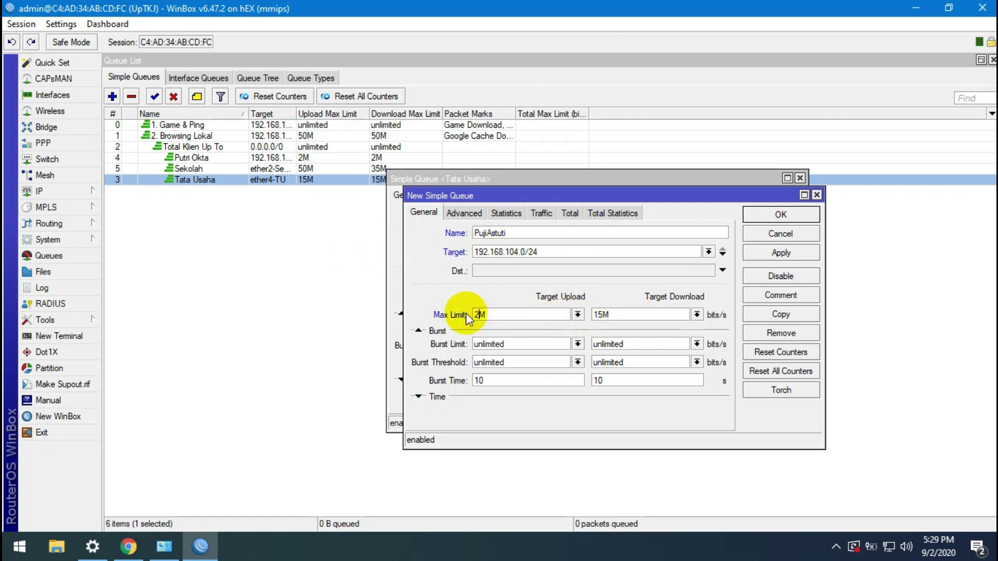
text(2)
drag(601, 314, 580, 310)
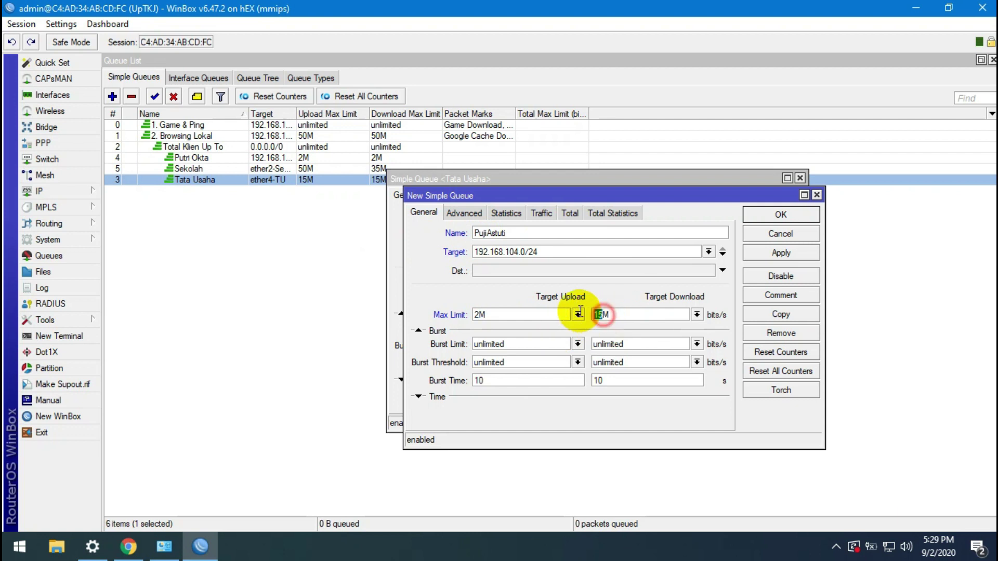
click(762, 254)
click(762, 215)
click(763, 198)
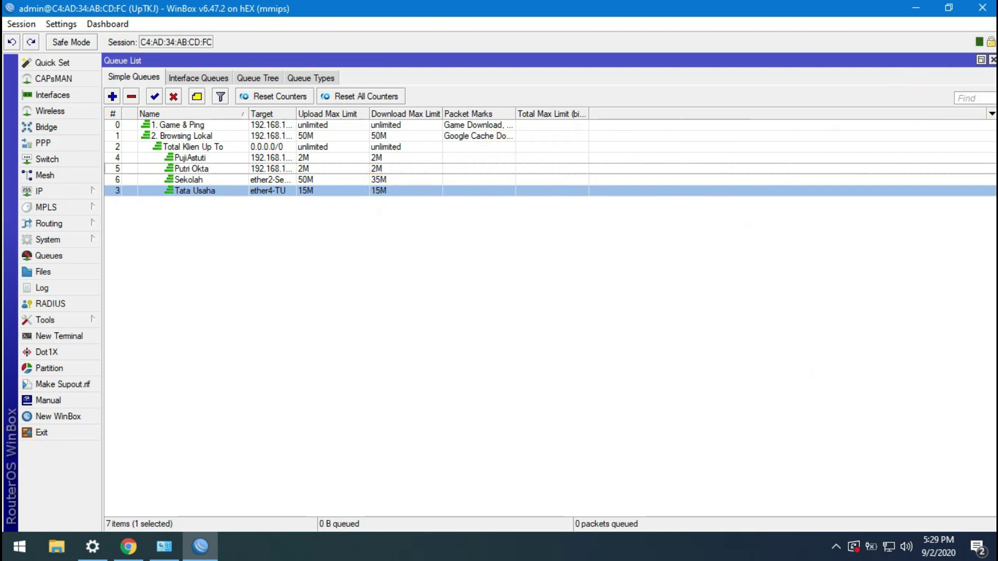
Step: Add a Download Avg. Rate column to the simple queue list
click(992, 114)
mouse_move(900, 183)
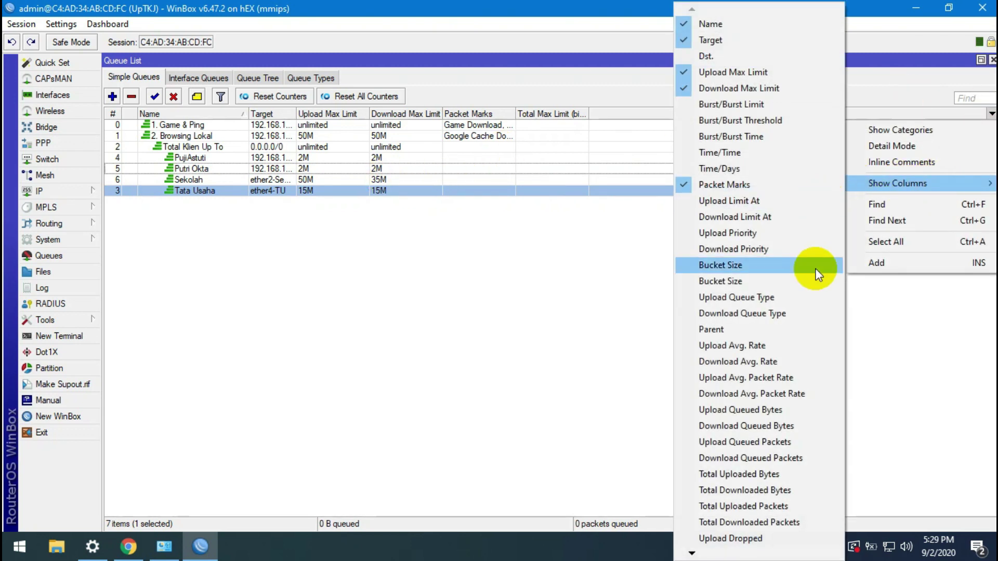
click(759, 362)
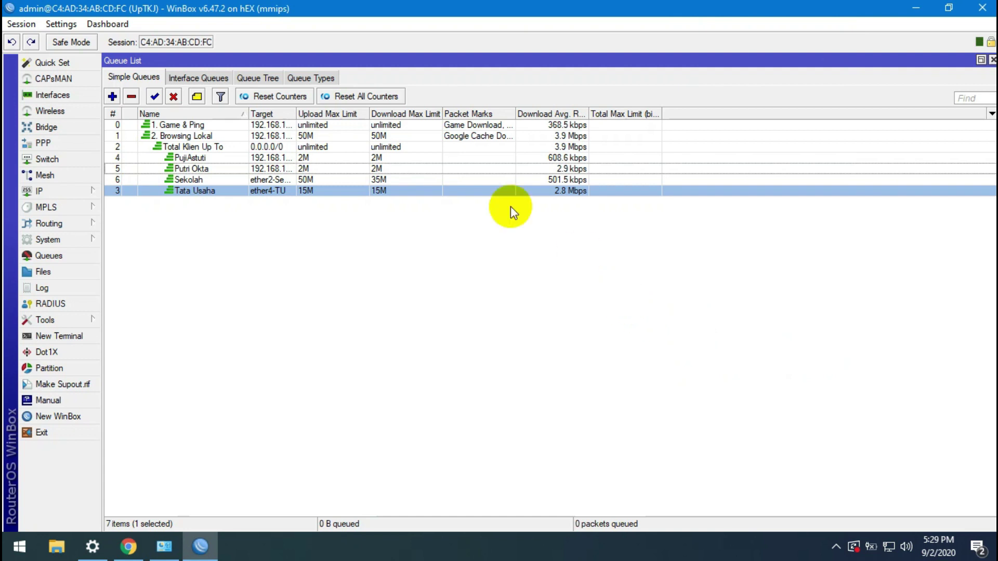
Step: Check traffic on the Sekolah, 192.168.105.0/24 and 192.168.104.0/24 queues and widen the Target column
click(382, 182)
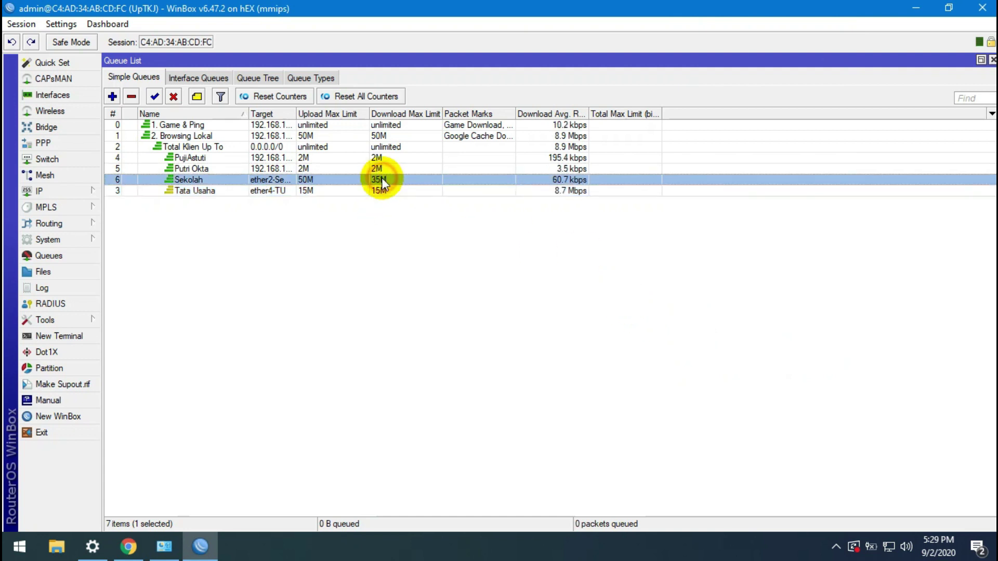
click(383, 170)
click(392, 158)
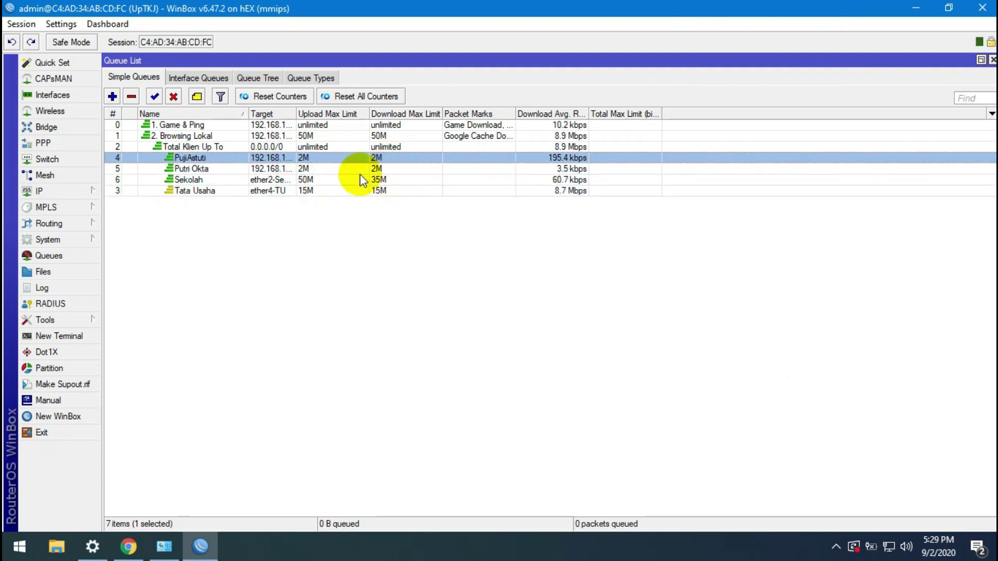
double_click(321, 170)
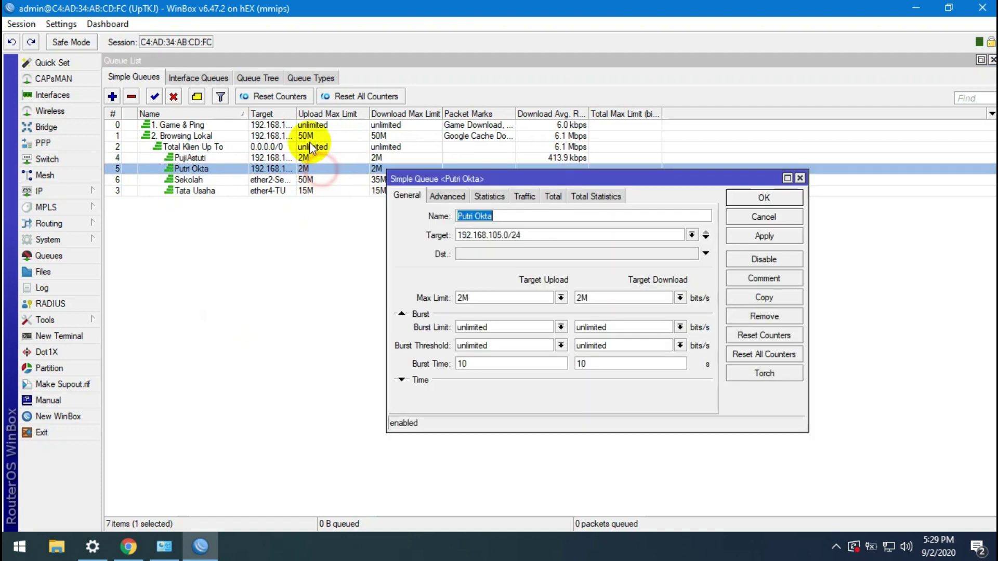
drag(297, 114, 333, 113)
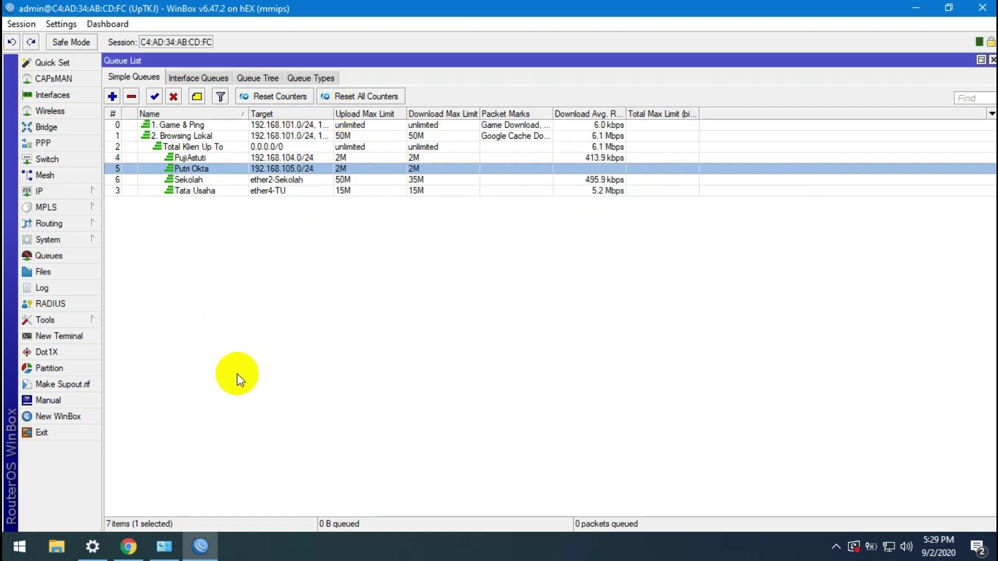
Step: Rerun the Speedtest in Chrome, close the PayPal tab, and return to WinBox's queue list
click(132, 553)
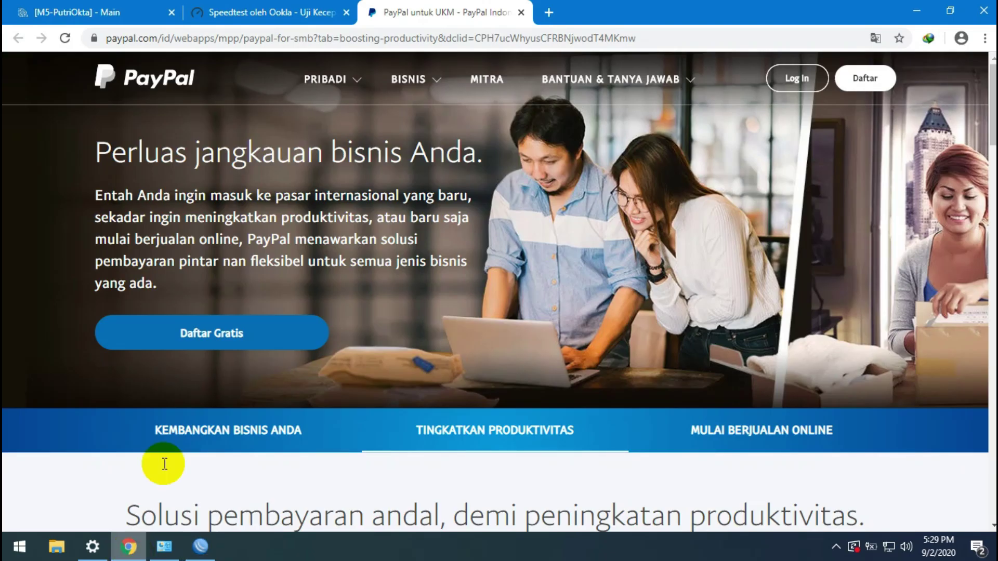
click(318, 11)
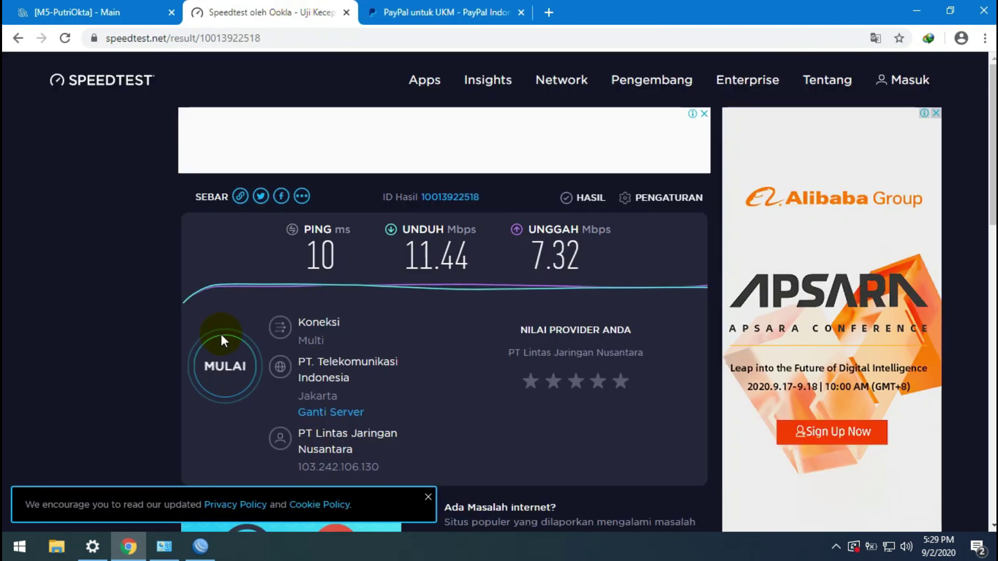
click(222, 338)
click(520, 12)
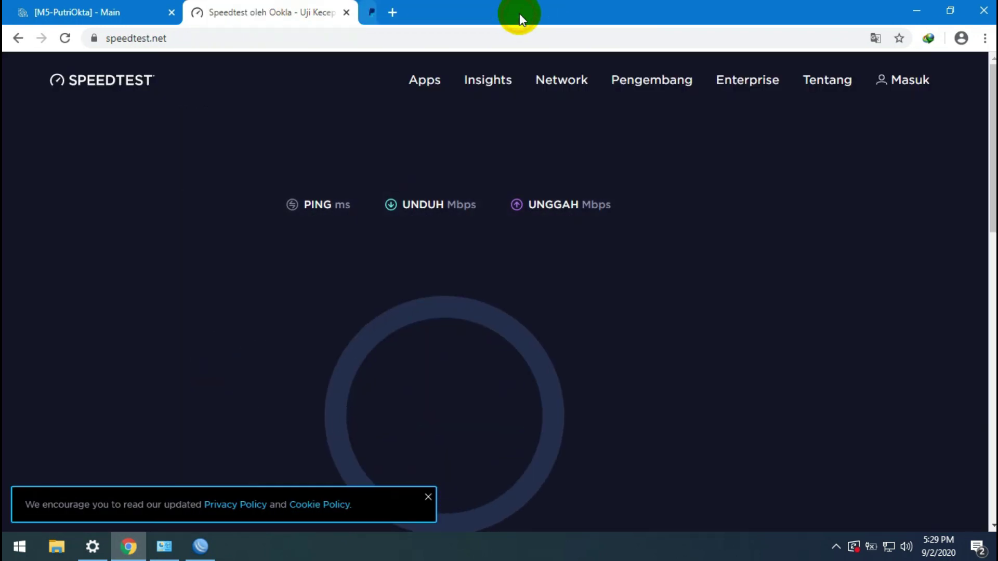
click(106, 11)
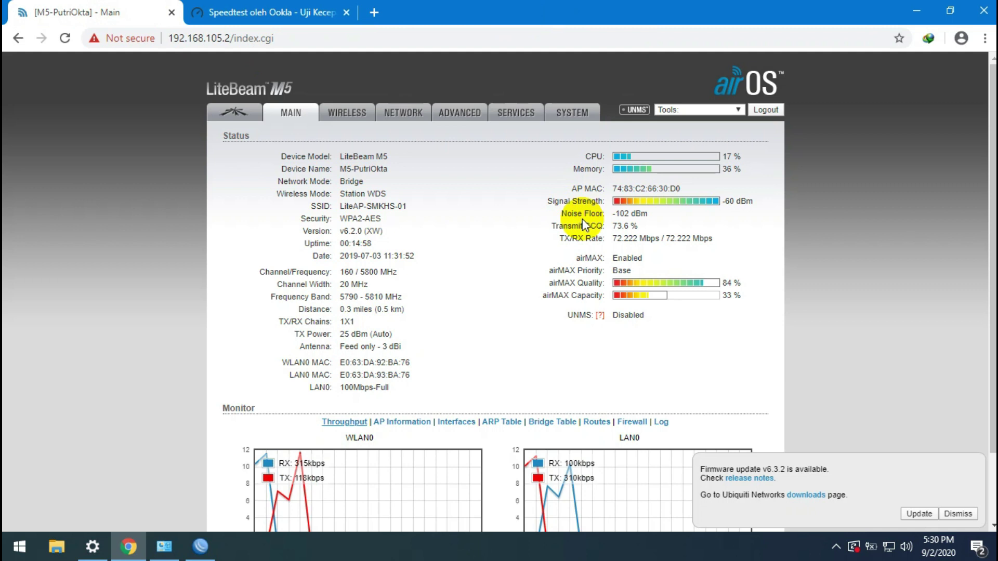
click(240, 7)
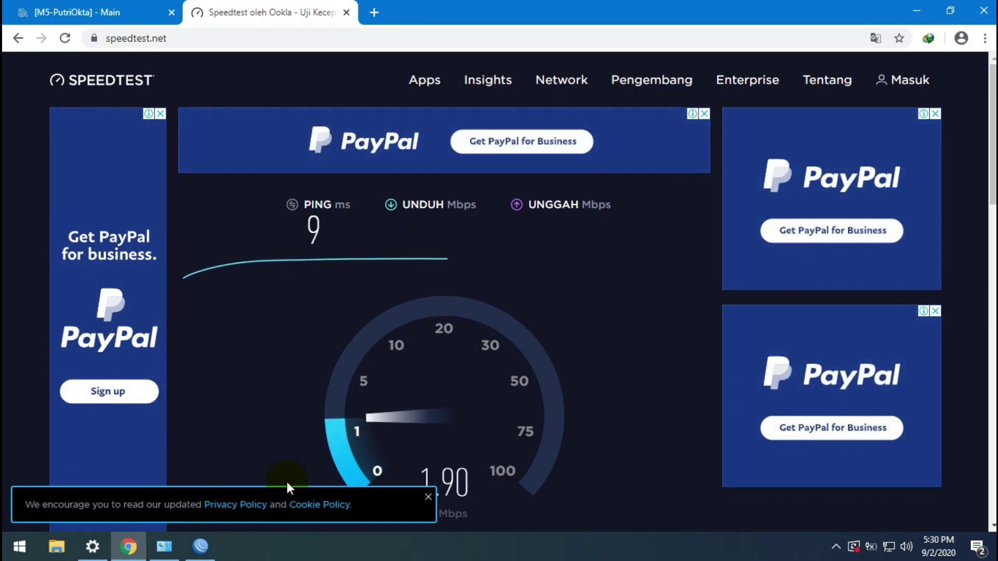
click(199, 549)
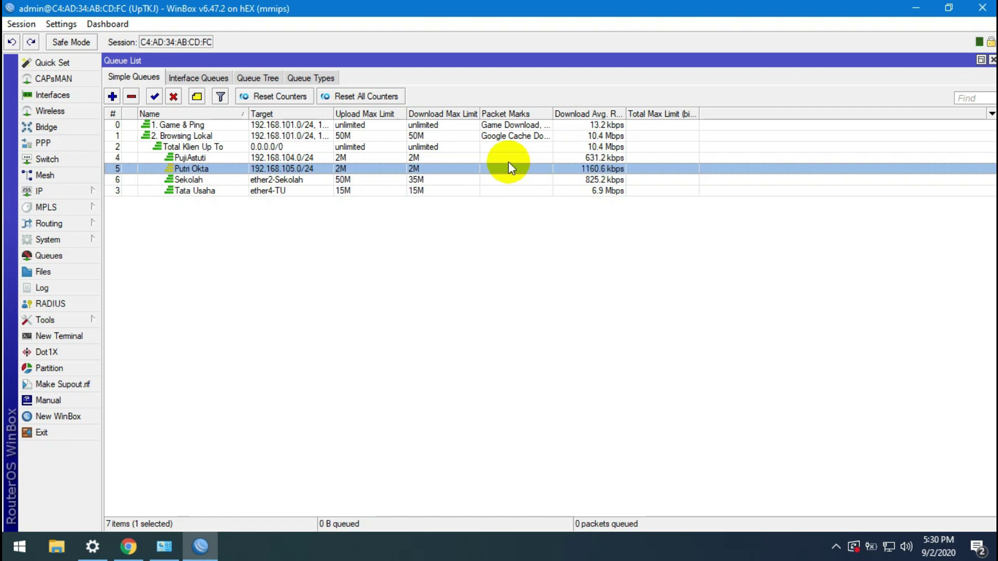
Step: Raise the 192.168.104.0/24 queue's download max limit to 4M, then close Chrome's Speedtest tab
click(508, 158)
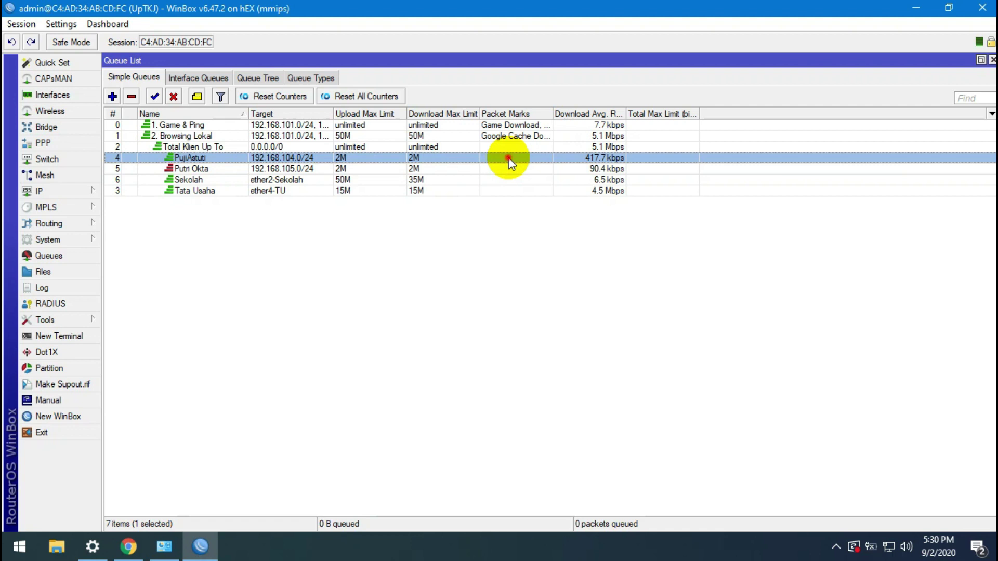
double_click(509, 157)
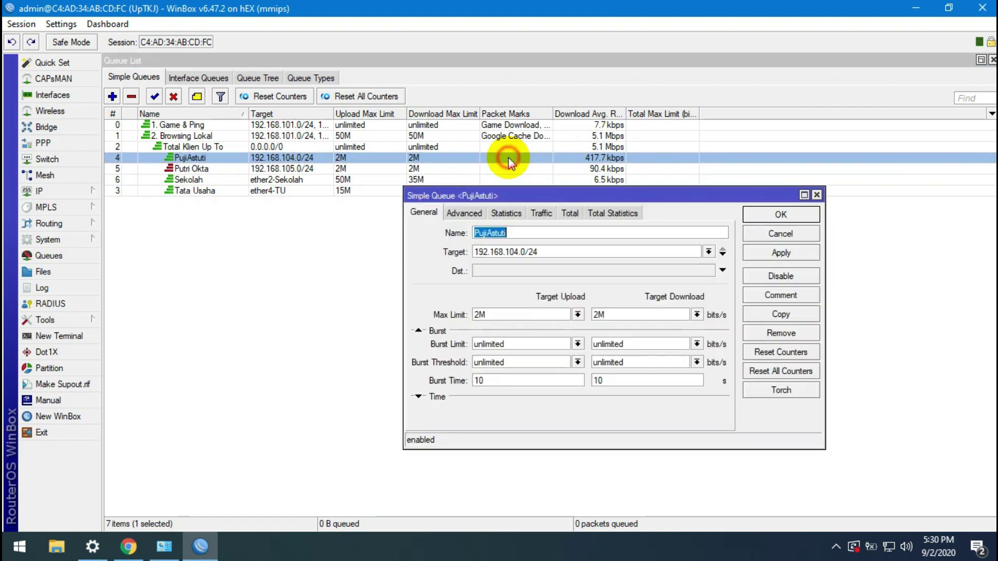
click(597, 314)
key(BackSpace)
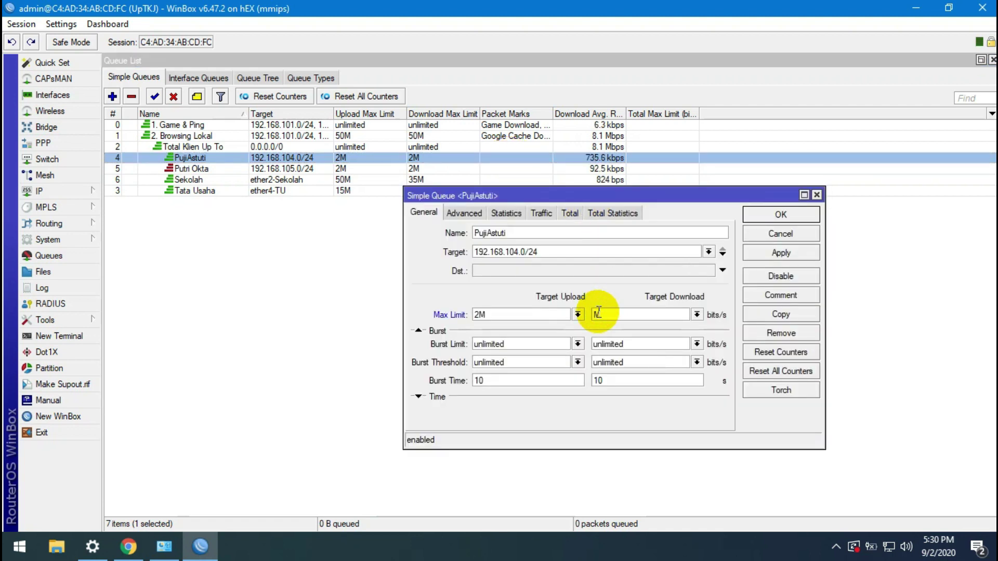
text(4)
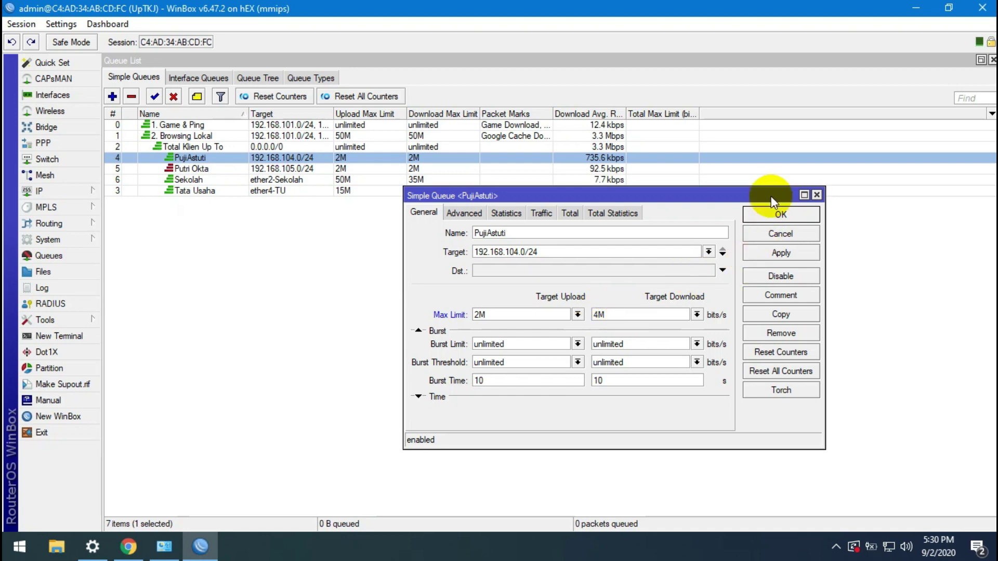
click(763, 217)
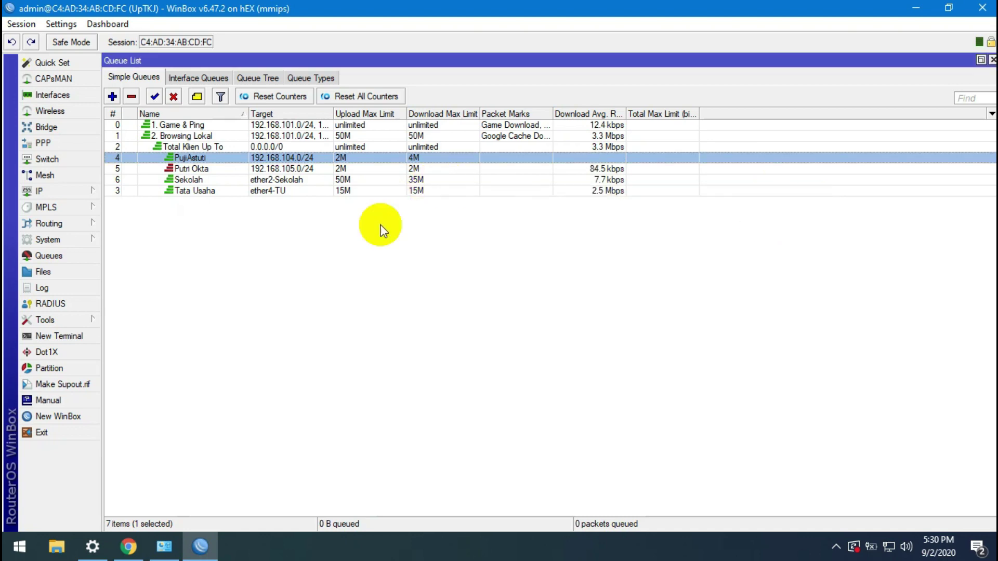
click(128, 547)
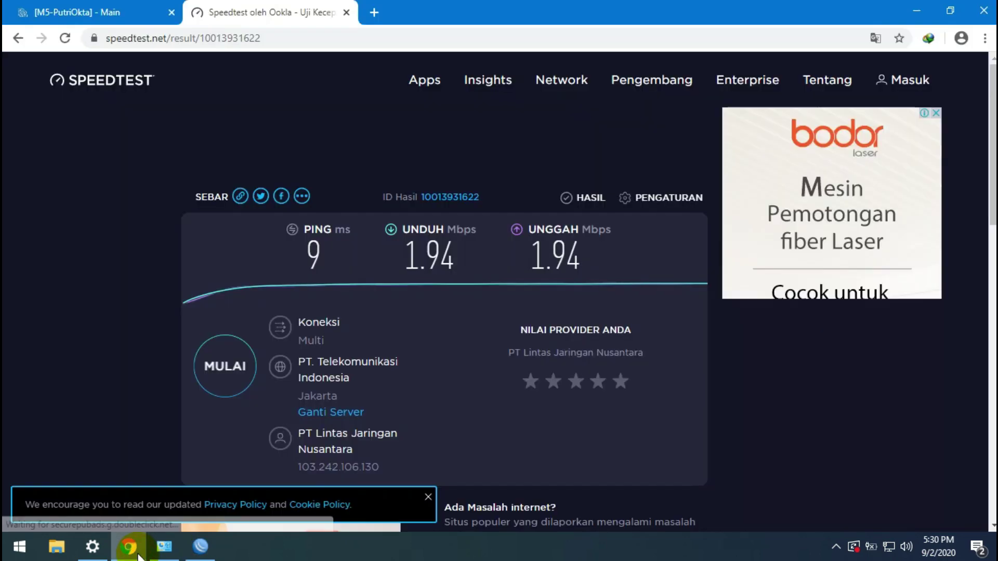
click(347, 12)
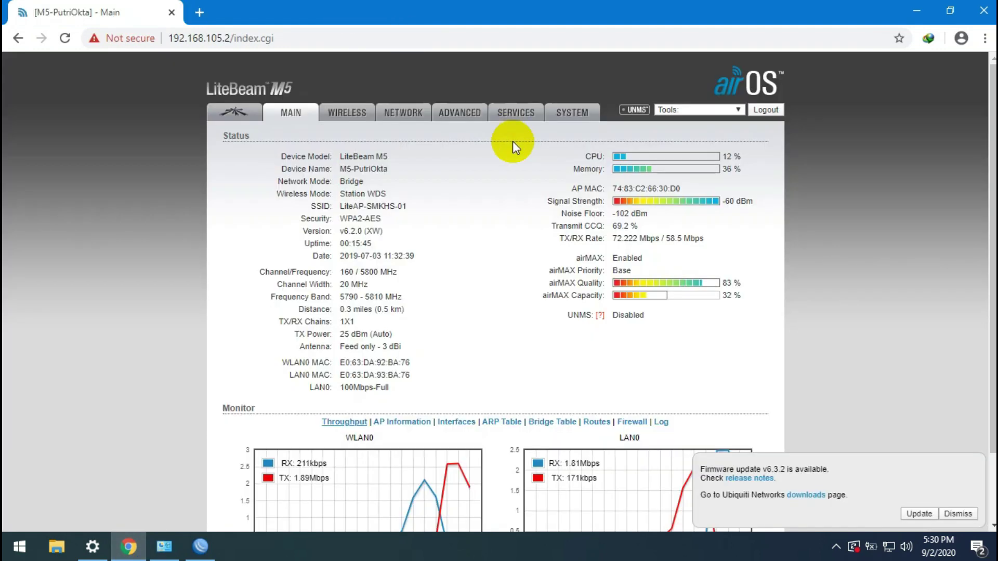